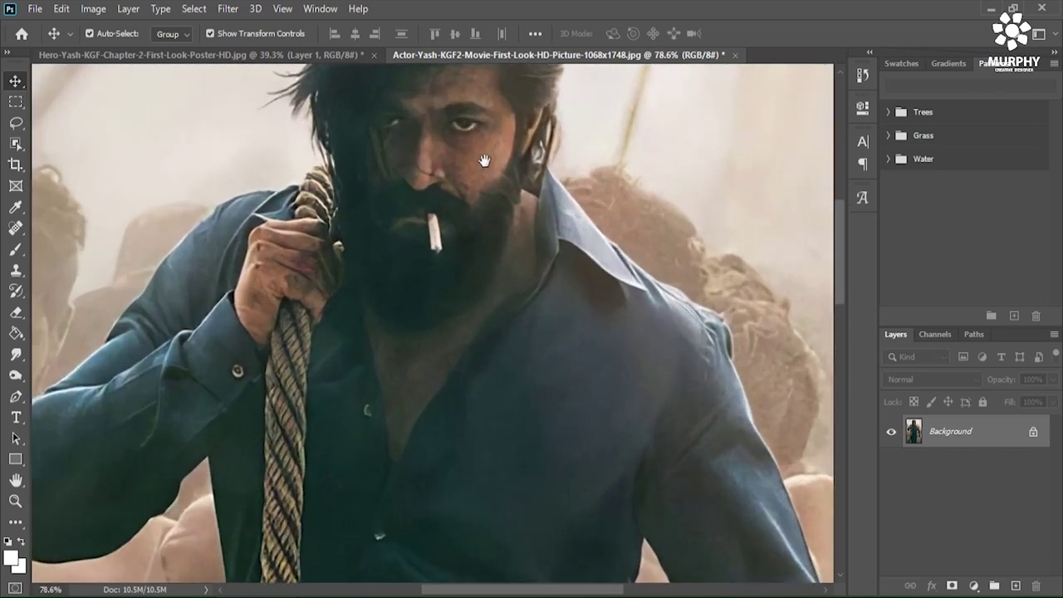
Trace a Pen tool path along the outer edge of the rope, the waist and the raised arm of the man
drag(484, 160, 571, 235)
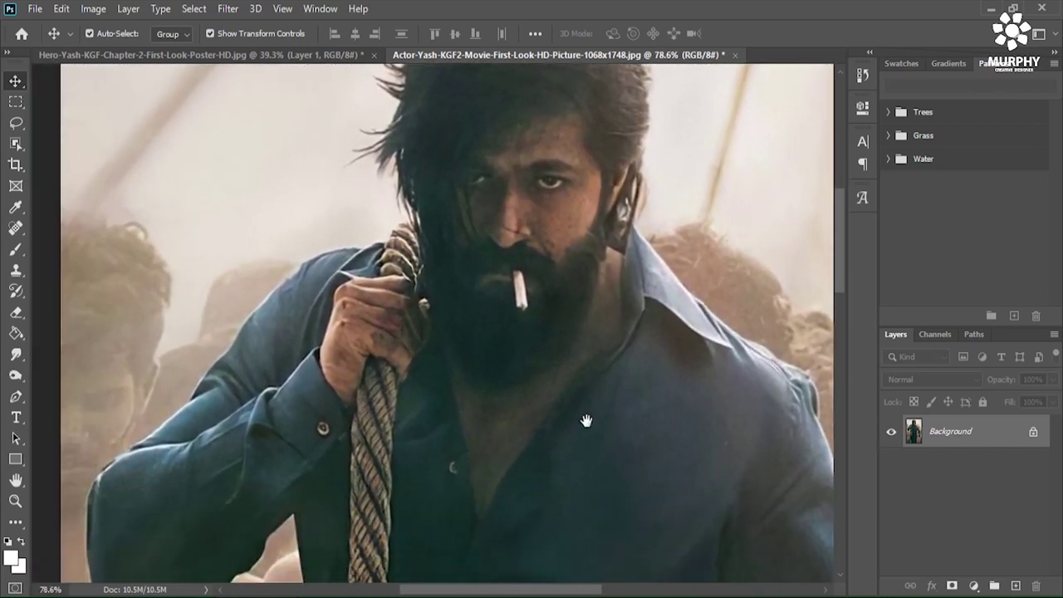
scroll(587, 421, down, 10)
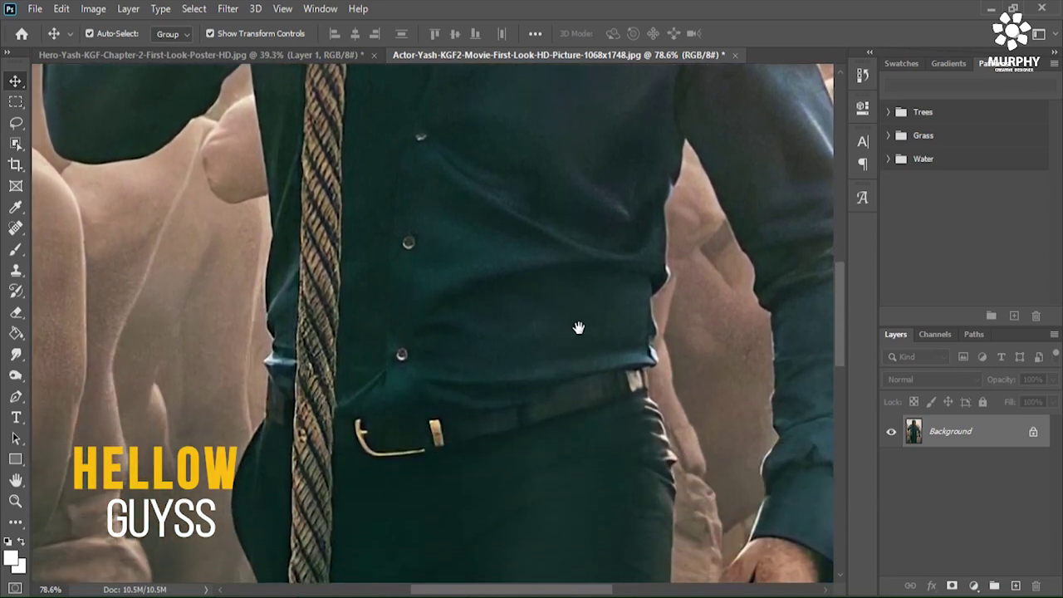
scroll(579, 327, down, 10)
drag(536, 451, 564, 431)
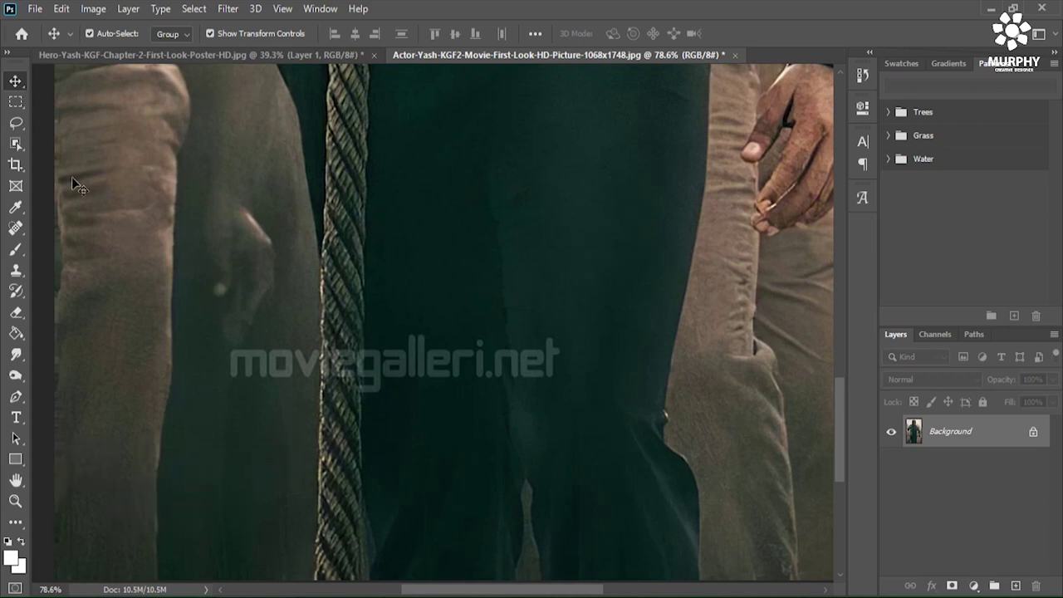
click(15, 112)
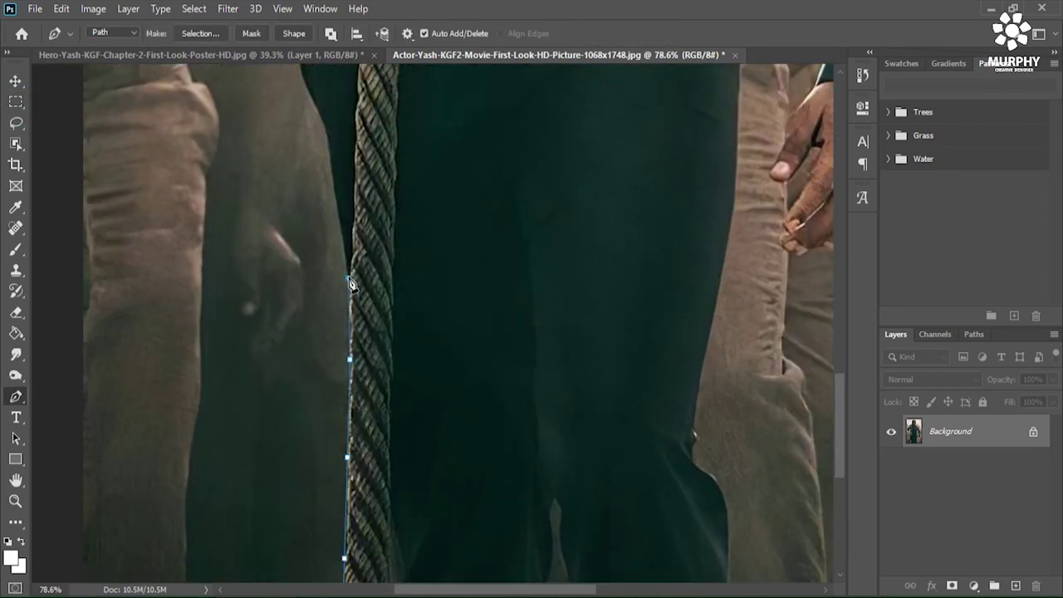
scroll(351, 285, up, 10)
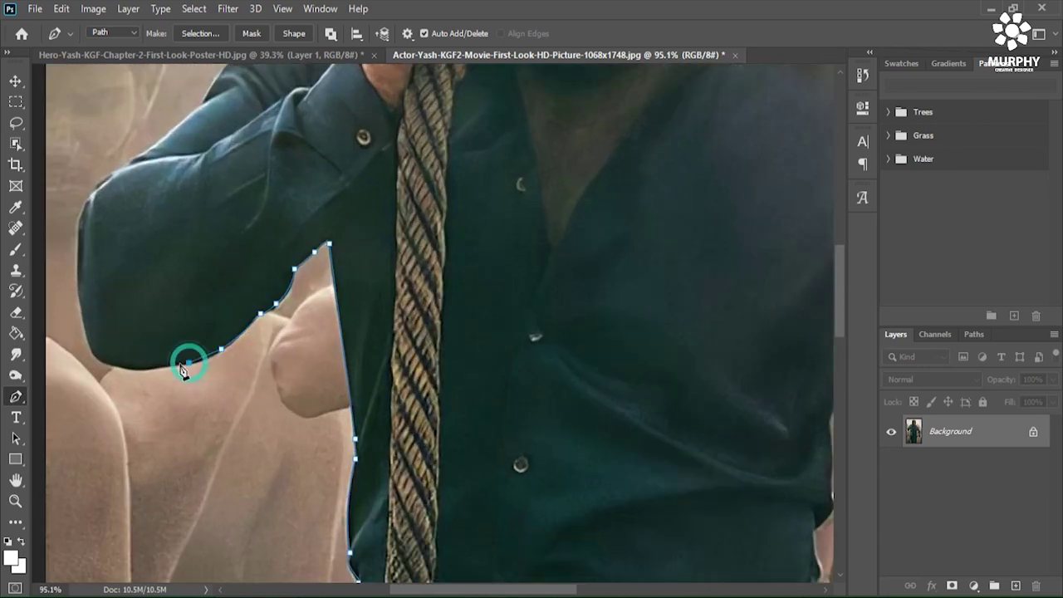
drag(145, 326, 153, 417)
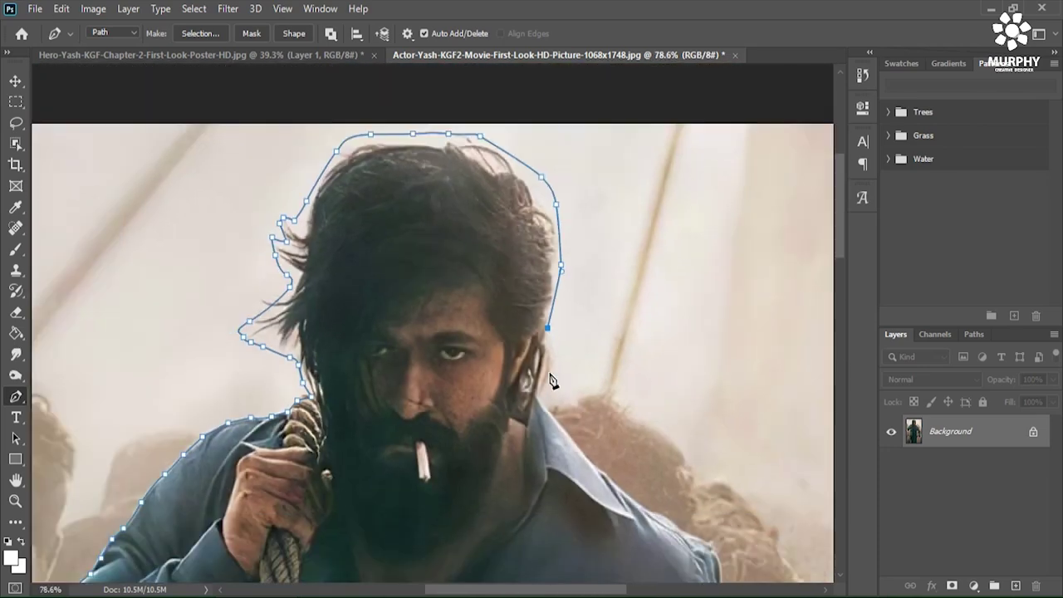
Extend the path around the head, the shoulder, the lowered arm and hand, and the inner edge of the sleeve
click(508, 359)
click(497, 465)
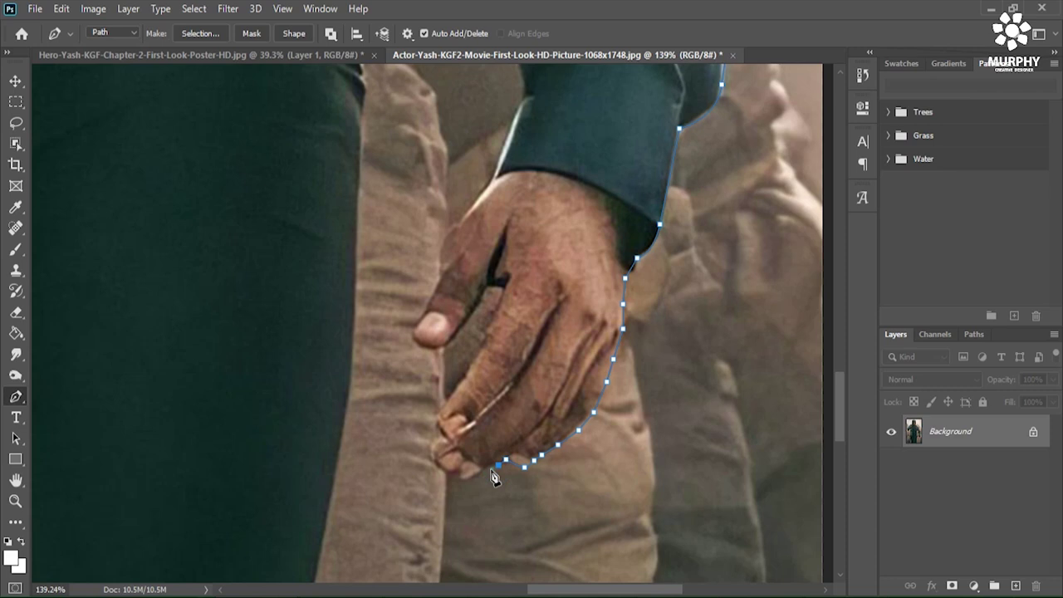
scroll(445, 356, up, 10)
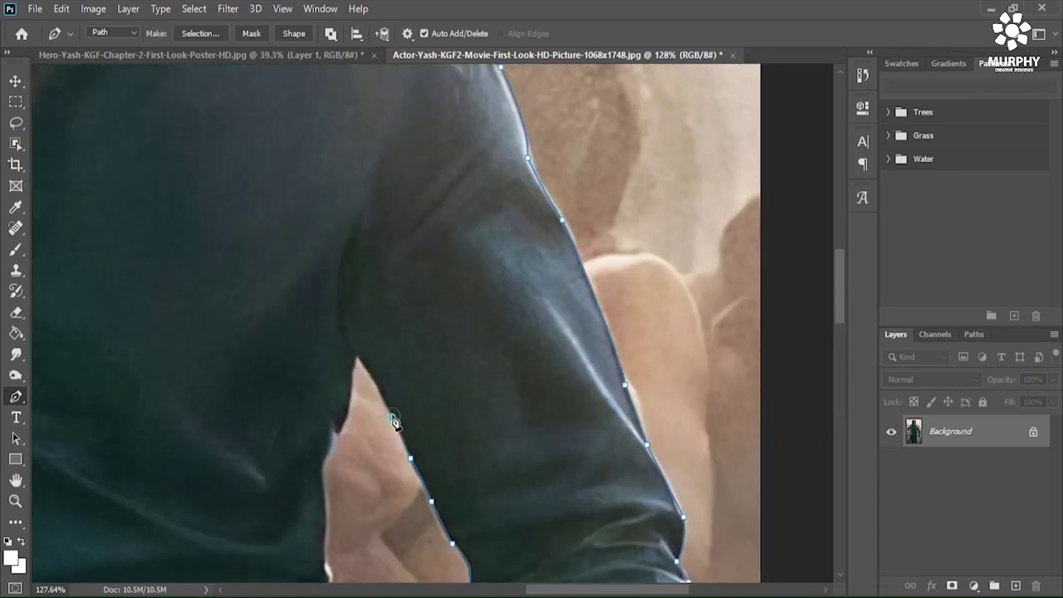
click(432, 326)
click(557, 368)
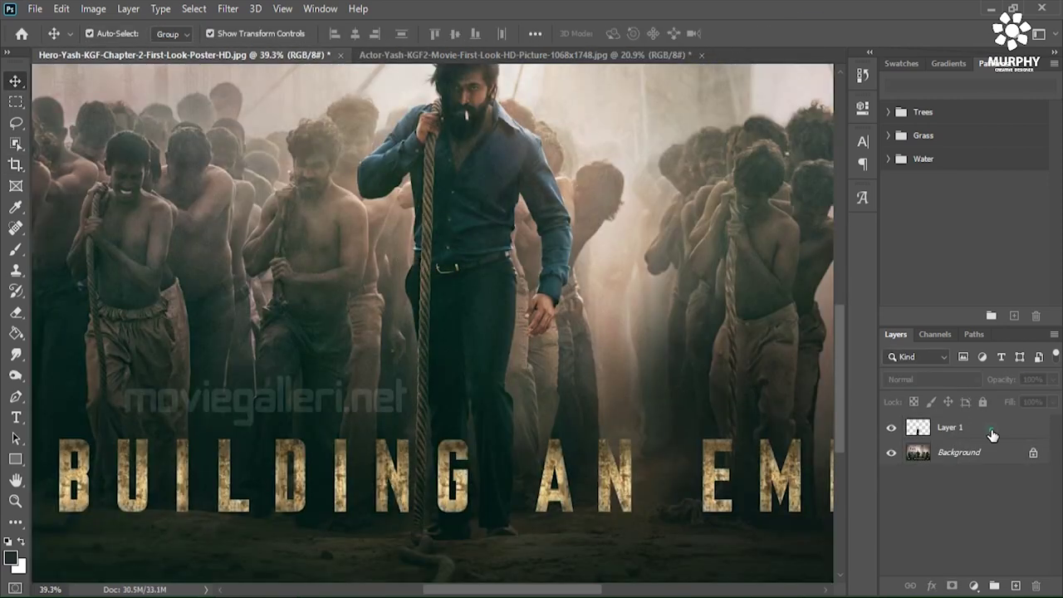
Copy the man's legs from the wide poster into the portrait picture and scale them over the cutout's trousers
key(ctrl+j)
drag(465, 332, 448, 249)
key(ctrl+t)
drag(539, 176, 544, 155)
key(Return)
drag(1052, 379, 1043, 396)
key(ctrl+t)
key(Return)
scroll(751, 363, down, 3)
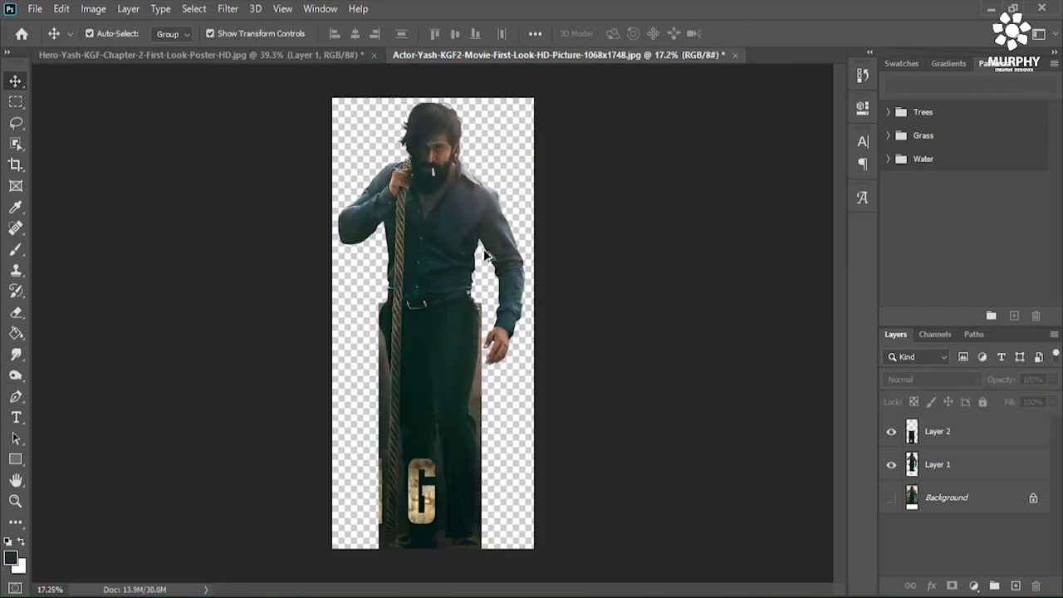
Fine-tune the fit of the semi-transparent legs layer over the trousers, scaling it to 96.59%
scroll(465, 310, up, 3)
key(8)
key(7)
key(ctrl+t)
drag(465, 318, 466, 316)
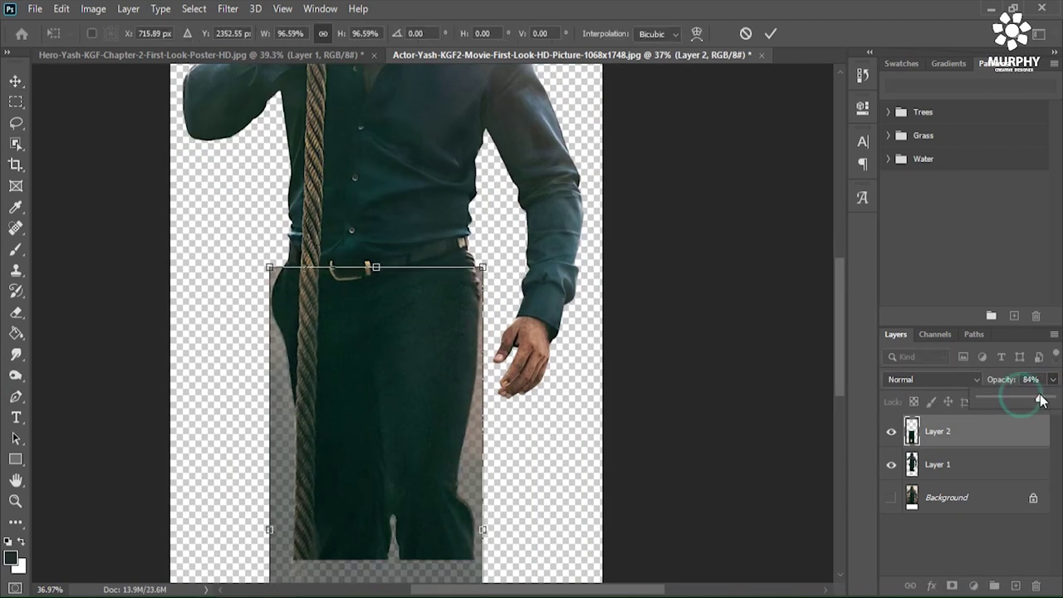
key(Return)
Hide Layer 1 and trace a Pen path on Layer 2 around the rope, both trouser legs and the shoes
scroll(561, 341, down, 3)
scroll(345, 399, up, 1)
key(ctrl+comma)
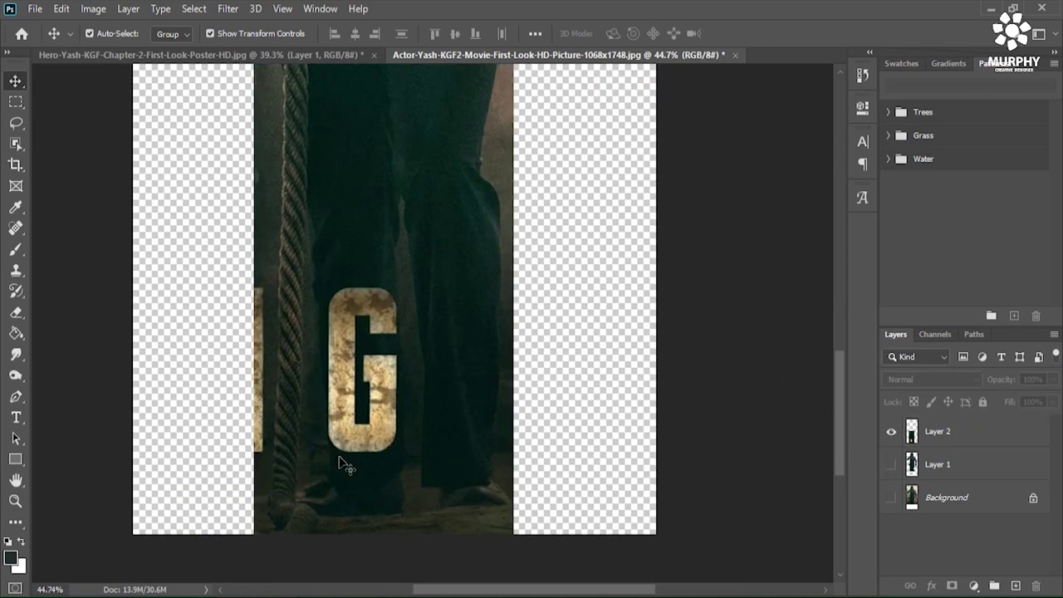
click(16, 316)
key(p)
click(269, 474)
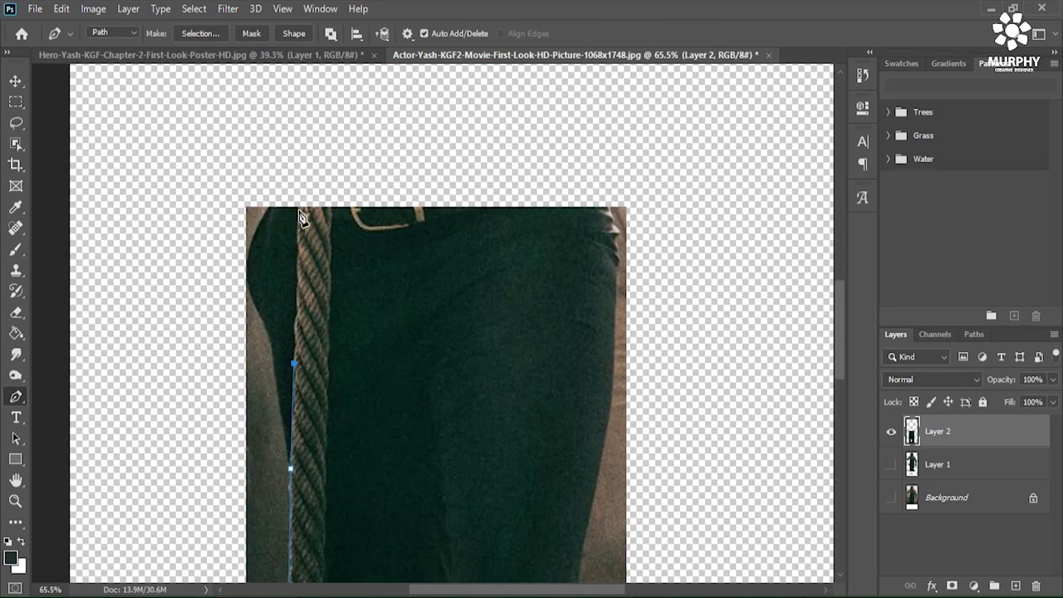
click(473, 284)
drag(498, 260, 498, 201)
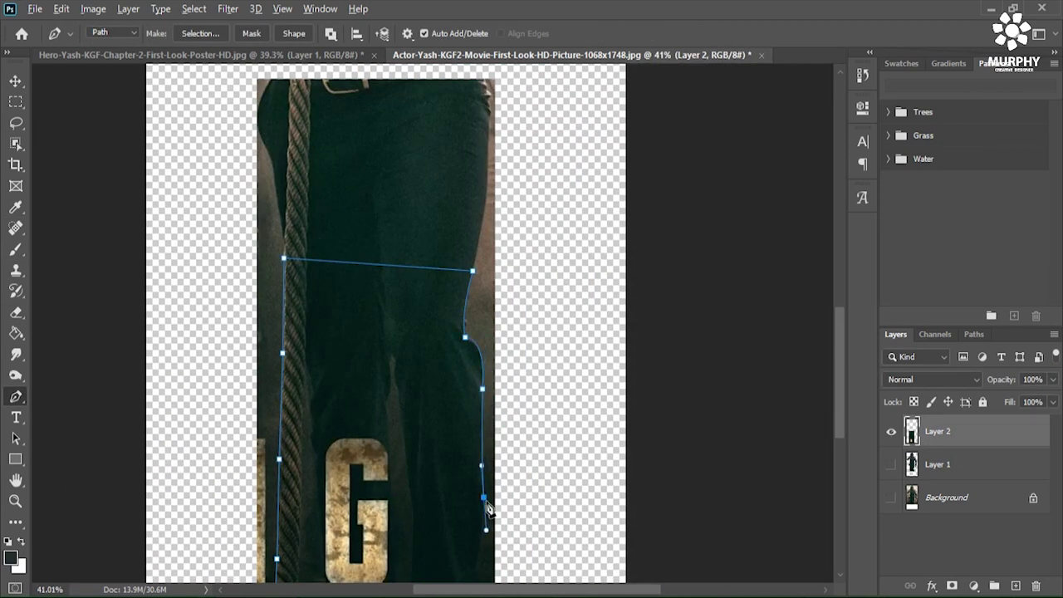
scroll(373, 332, up, 1)
click(368, 266)
click(360, 403)
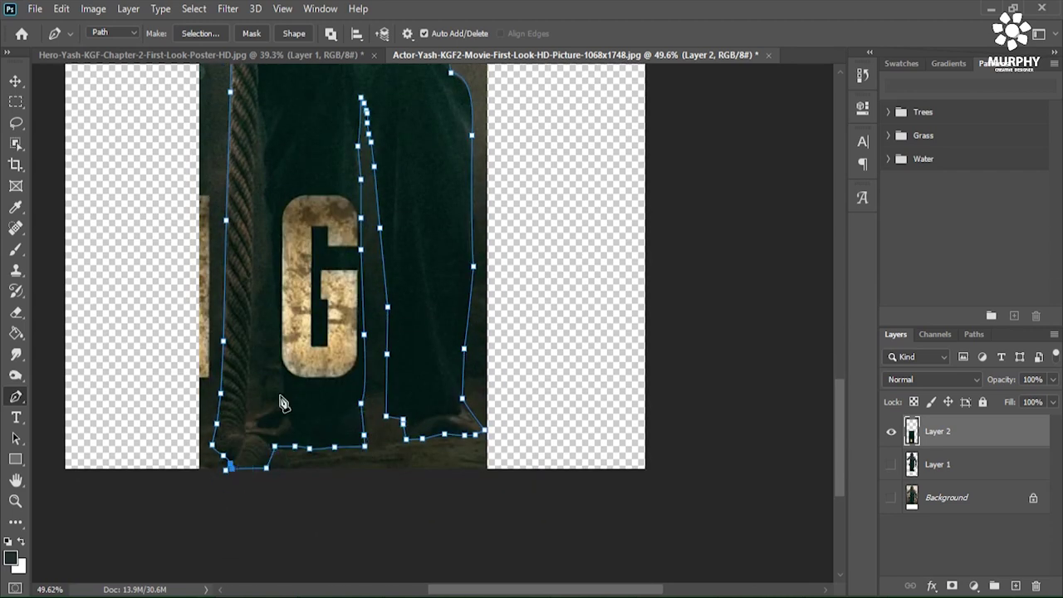
Delete everything outside the traced legs on Layer 2 and show Layer 1 again to check the join
key(ctrl+Return)
key(ctrl+shift+i)
key(Delete)
key(v)
key(ctrl+minus)
click(891, 464)
click(893, 433)
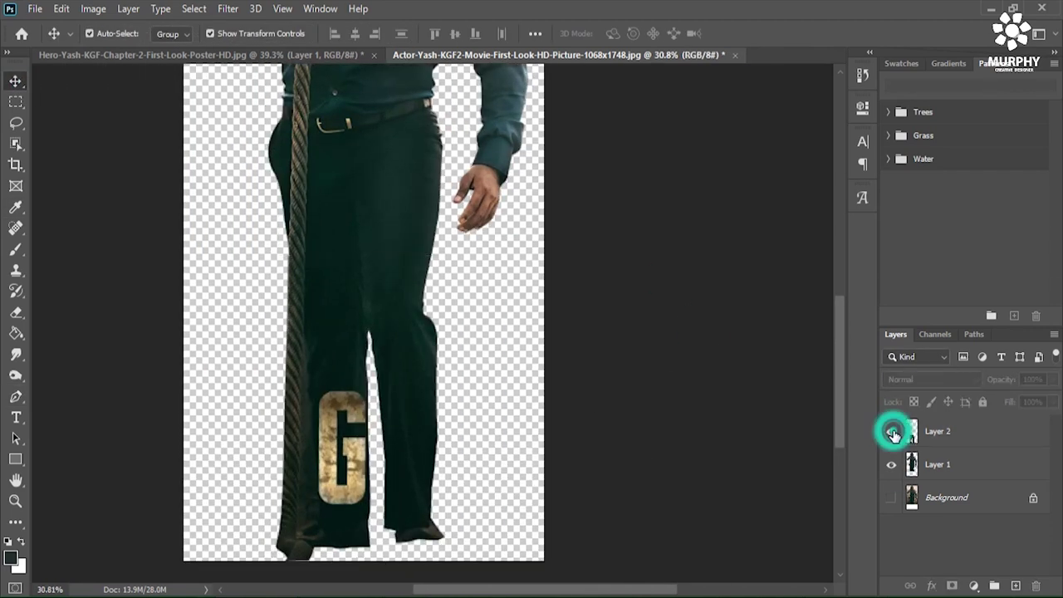
Select the golden letter G on Layer 2 with the Object Selection tool and delete it
click(938, 431)
scroll(355, 466, up, 5)
key(w)
drag(265, 289, 382, 558)
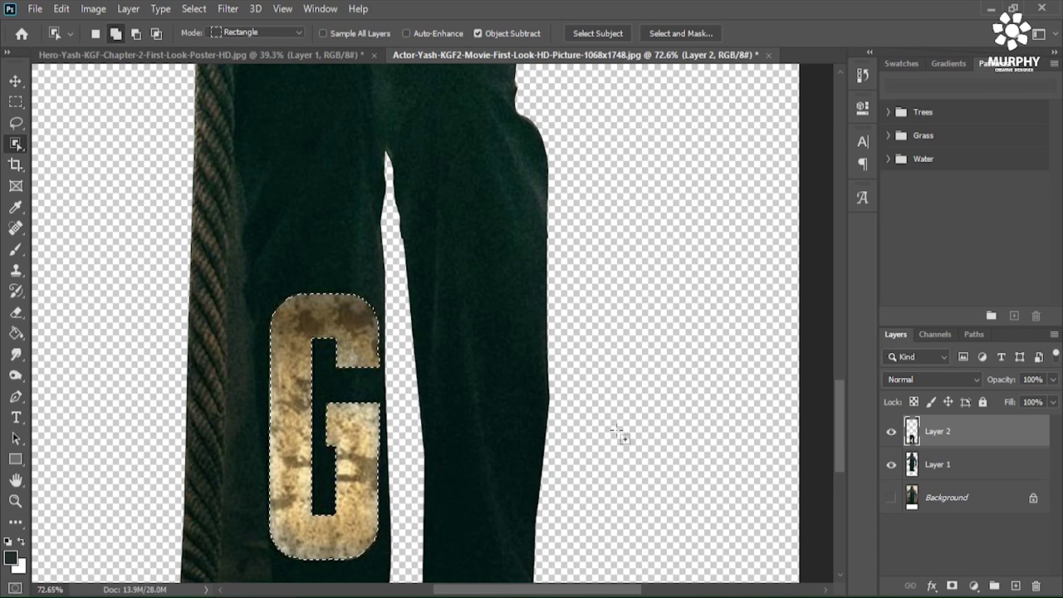
key(Delete)
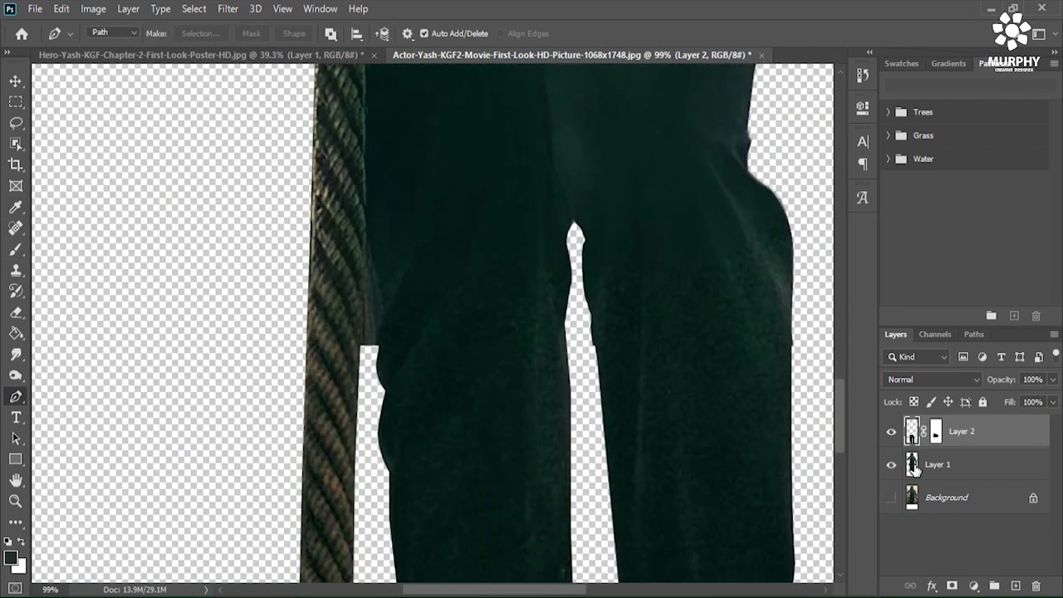
Clean up Layer 1's overlap beside the rope with the Eraser and save the cutout as a PNG with the smallest file size
click(913, 465)
key(e)
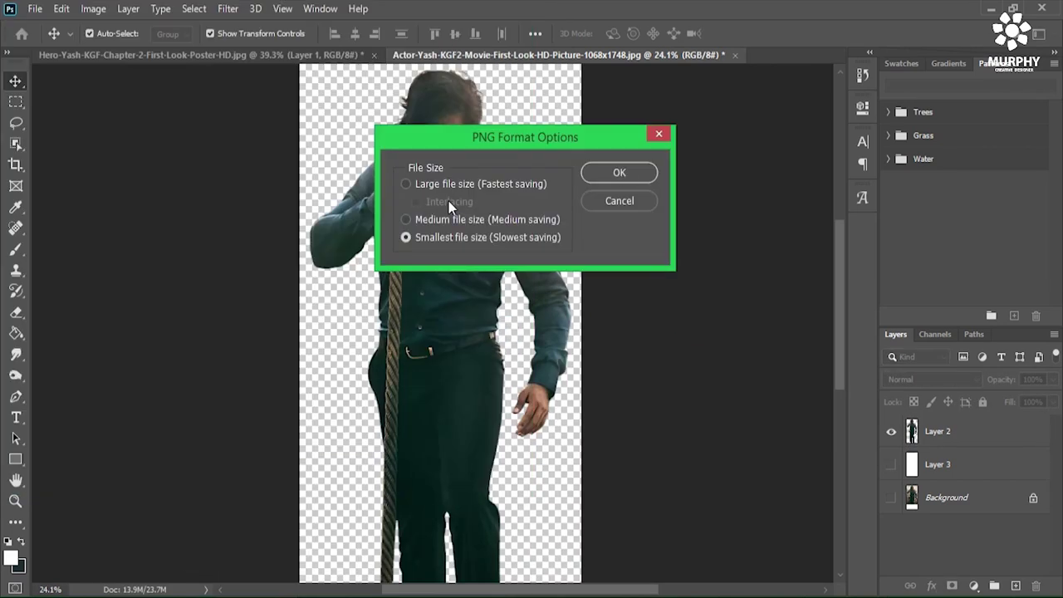
click(619, 173)
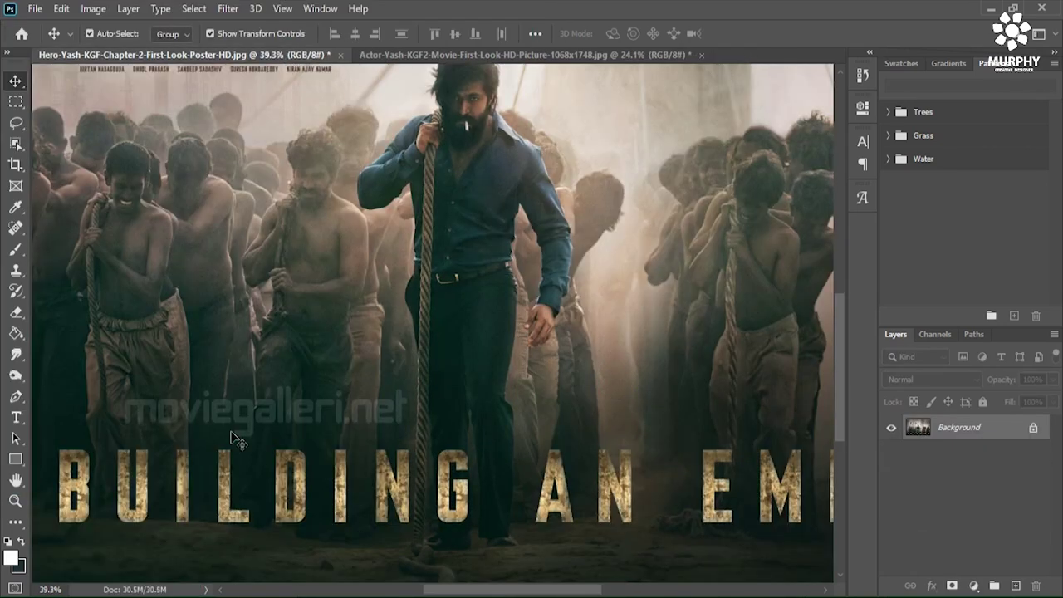
Try the slogan REBUILDING AN EMPIRE in green Cinzel Decorative Black above the poster's original lettering
scroll(200, 495, up, 5)
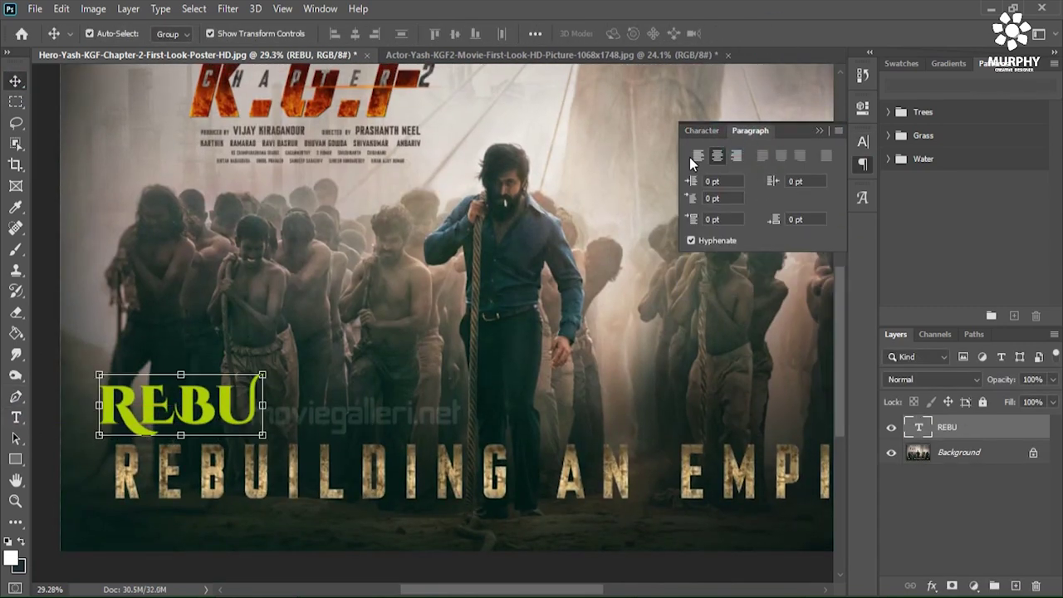
key(ctrl+t)
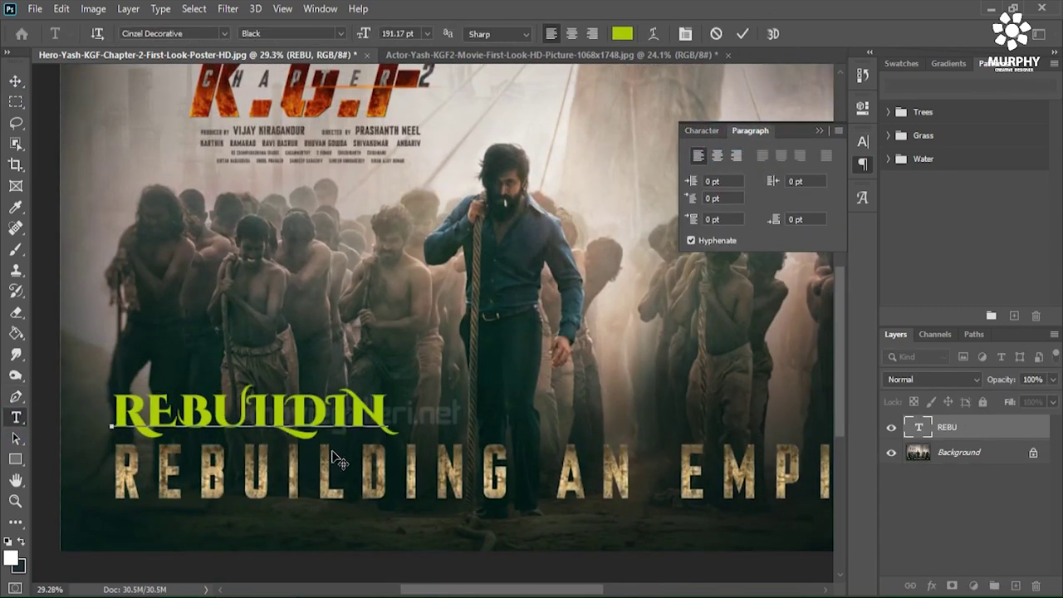
text(G AN EM)
drag(535, 589, 581, 589)
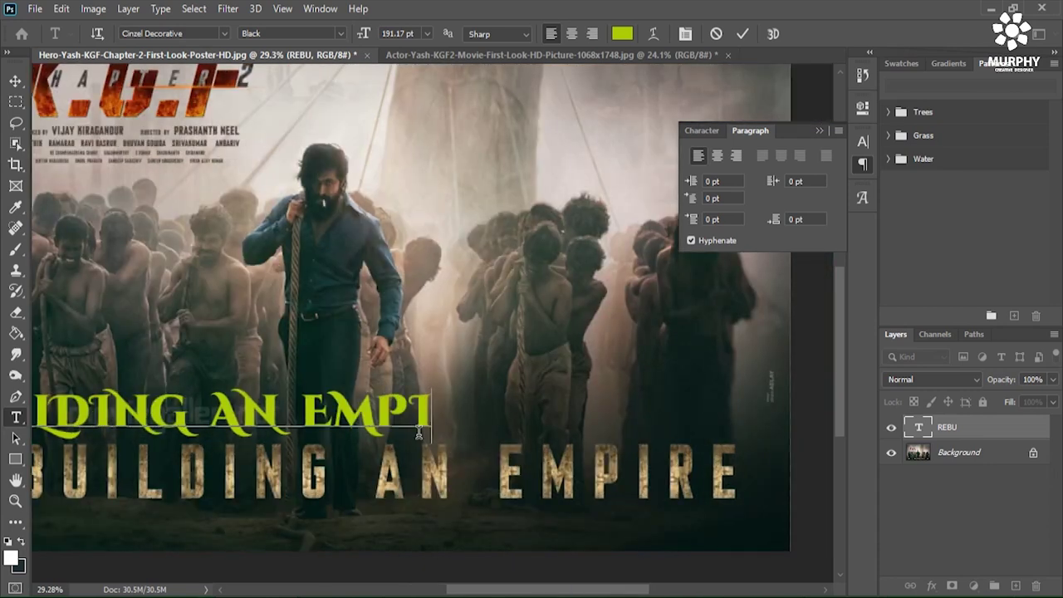
text(RE)
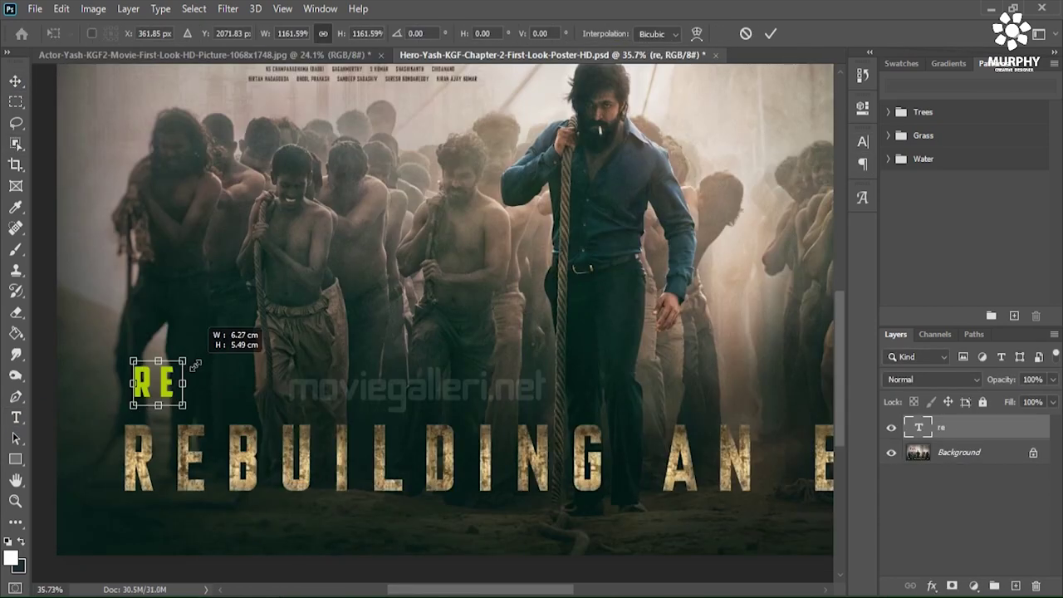
Enlarge the condensed green RE text to match the poster lettering and complete it as REBUILDING AN EMPIRE
drag(196, 366, 225, 330)
key(Return)
click(209, 384)
text(BUILDING AN E)
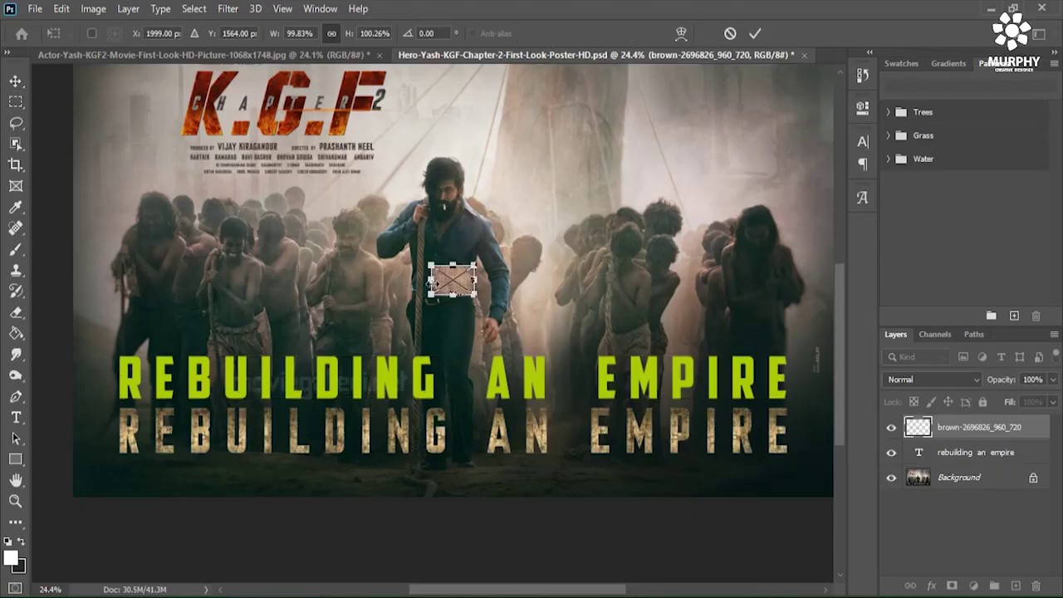
Stretch the brown texture image across the green slogan and clip it to the text layer
drag(429, 281, 765, 349)
key(Return)
key(ctrl+alt+g)
scroll(326, 402, up, 2)
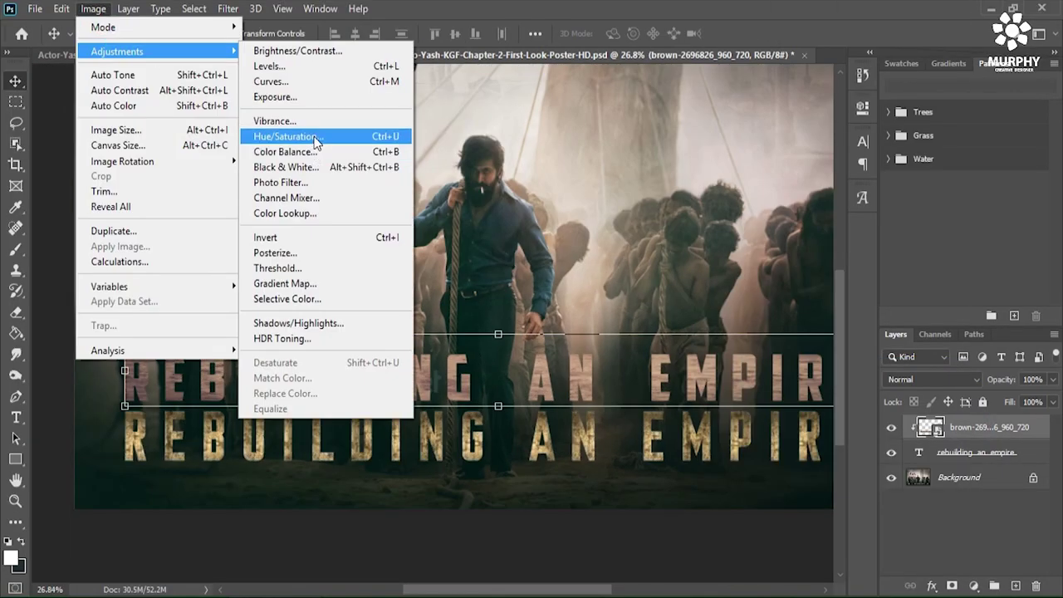
Shift the slogan's brown texture to a golden yellow with Hue/Saturation and select the text layer
click(307, 135)
drag(550, 156, 582, 161)
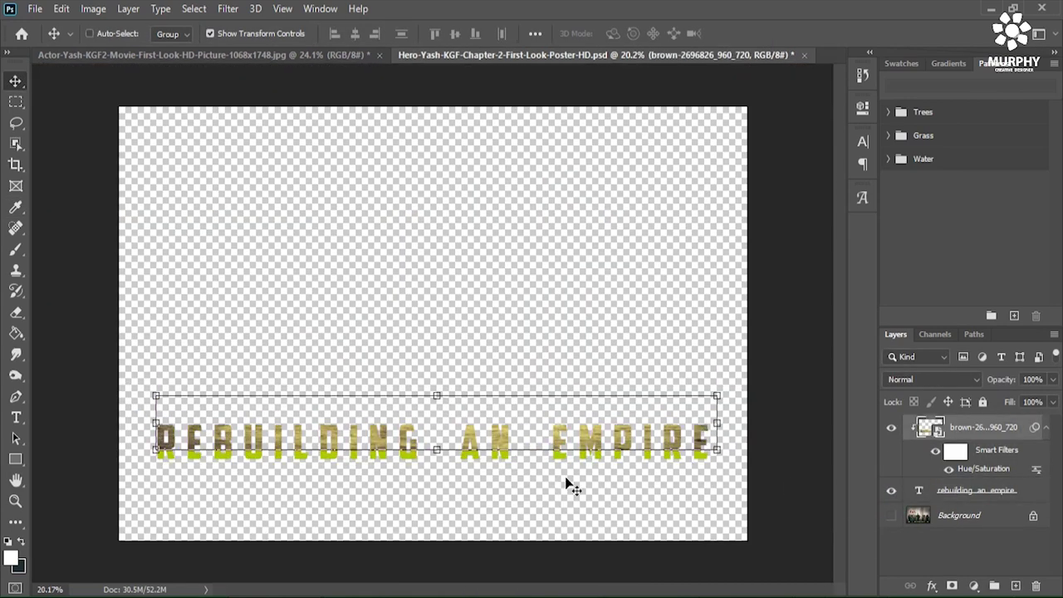
click(955, 491)
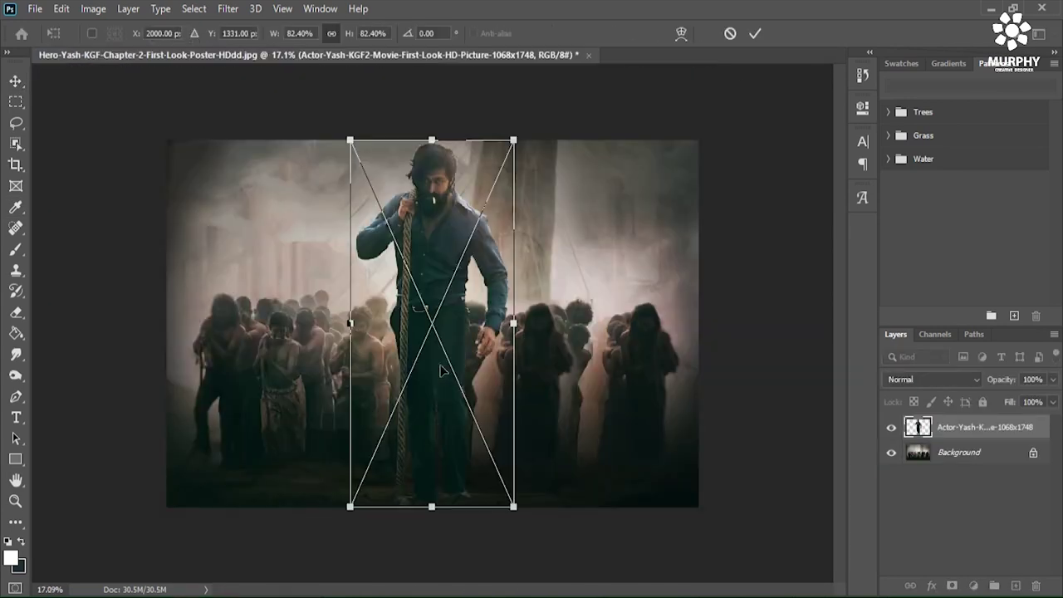
Position the placed man cutout on the clean crowd background and toggle the slogan layer's visibility
drag(443, 373, 468, 249)
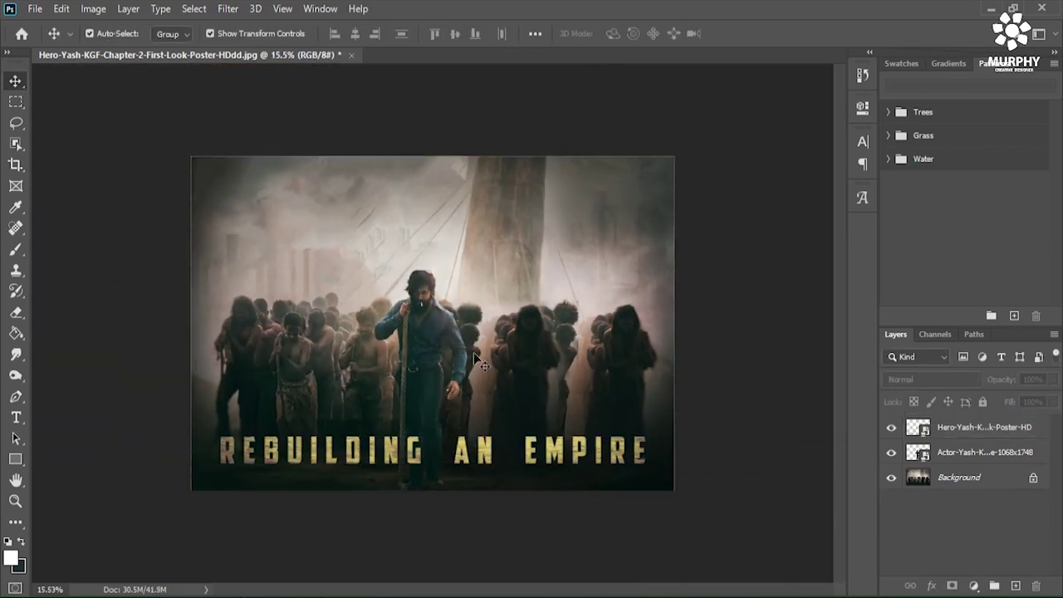
drag(442, 333, 461, 292)
click(891, 426)
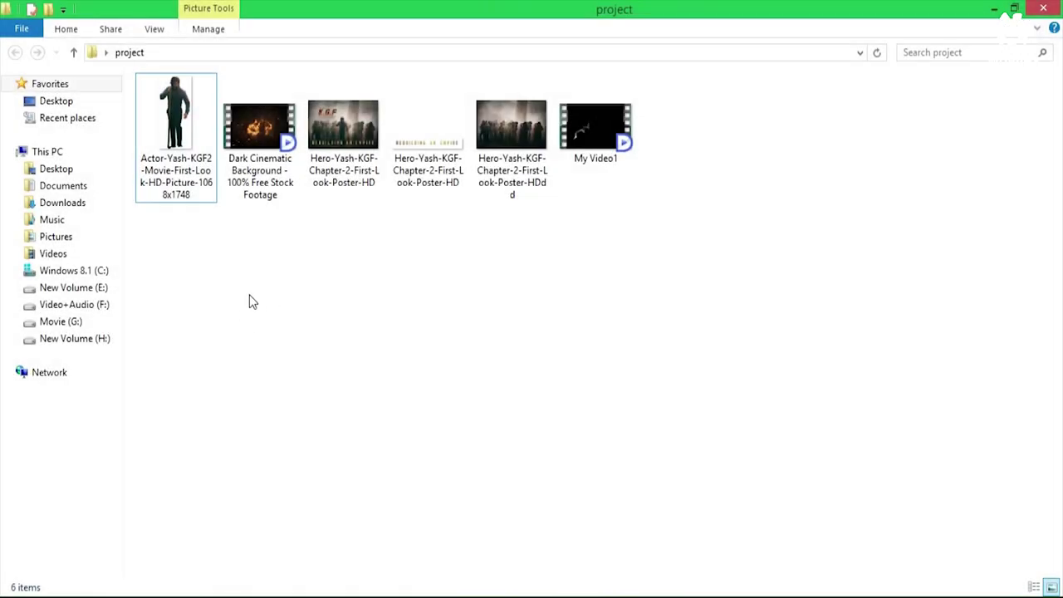
Review the exported man cutout, golden slogan and clean background images in the photo viewer, and close it
key(Return)
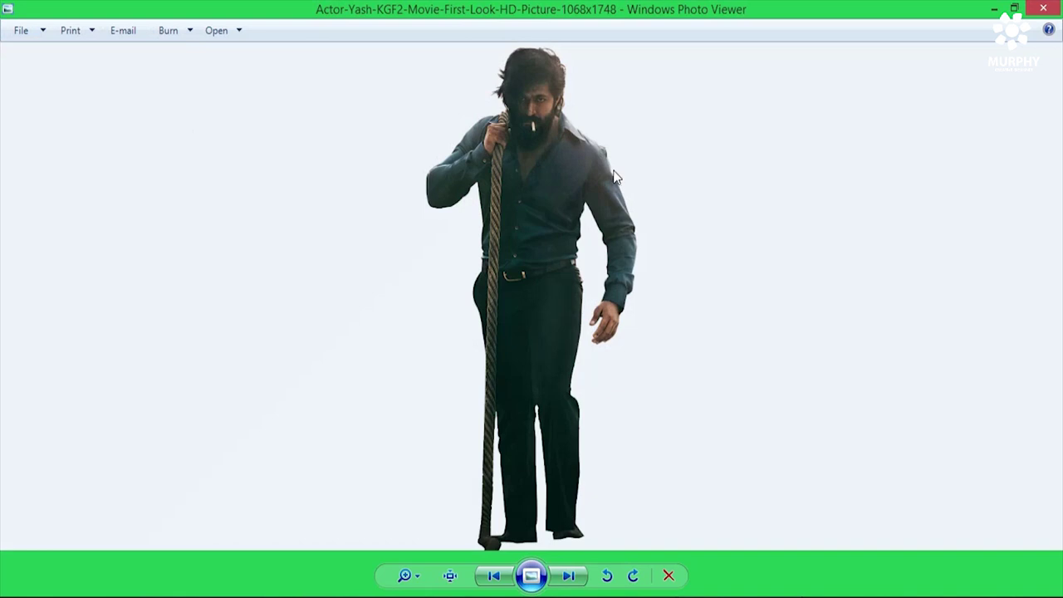
scroll(612, 164, up, 2)
scroll(612, 163, up, 3)
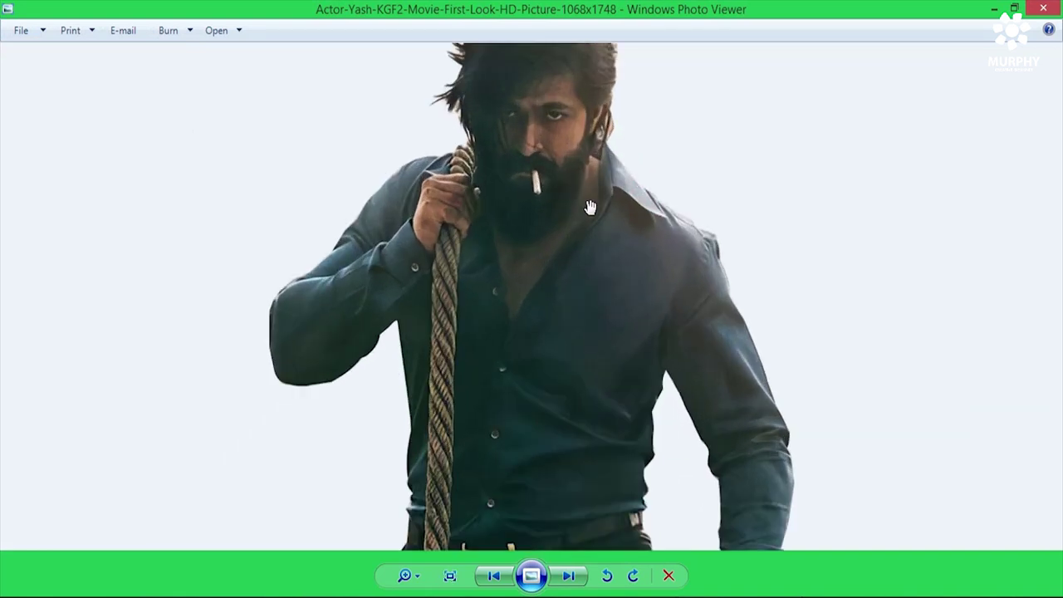
click(568, 576)
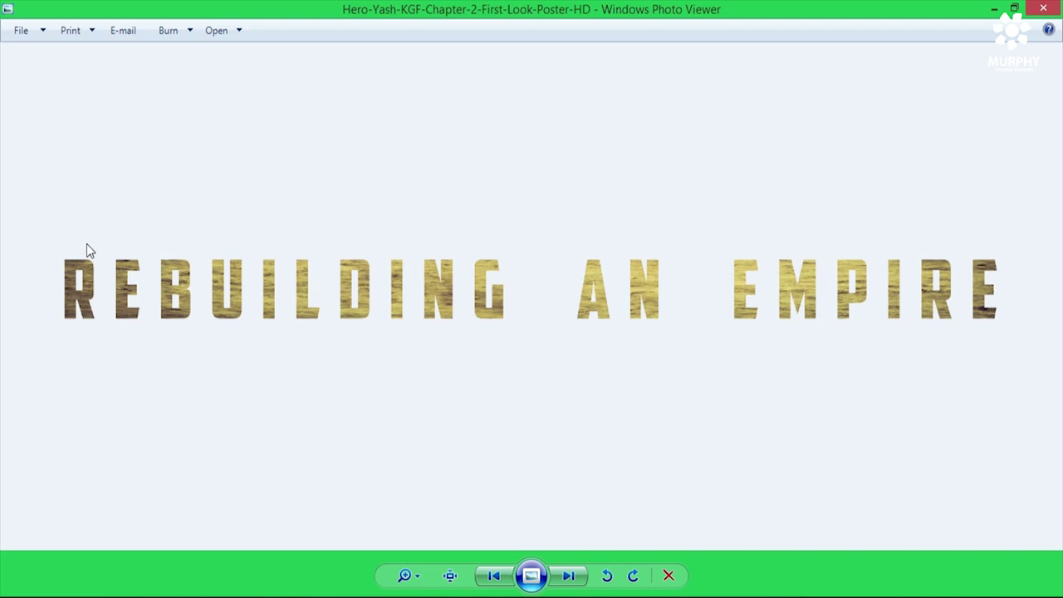
click(566, 576)
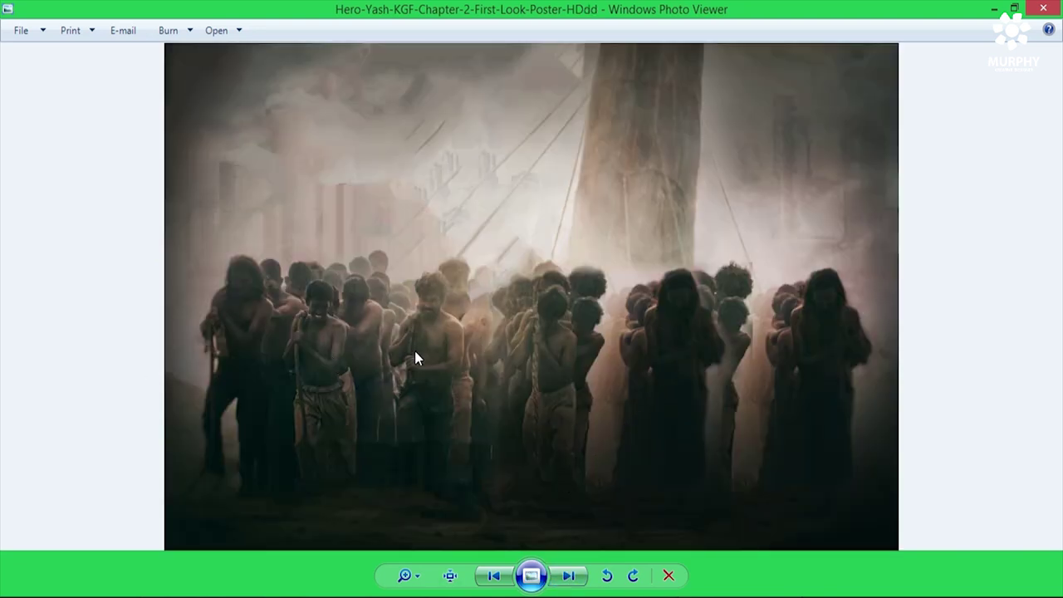
click(1043, 9)
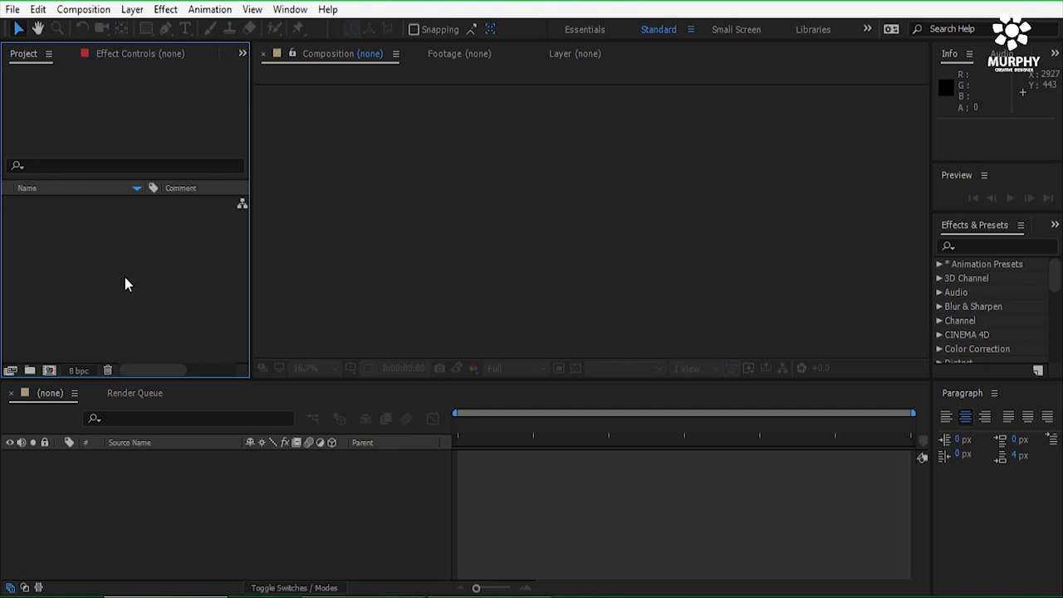
Create a 1920 x 1080 composition at 29.97 fps with a duration of 0;01;15;00 and quarter resolution
click(49, 371)
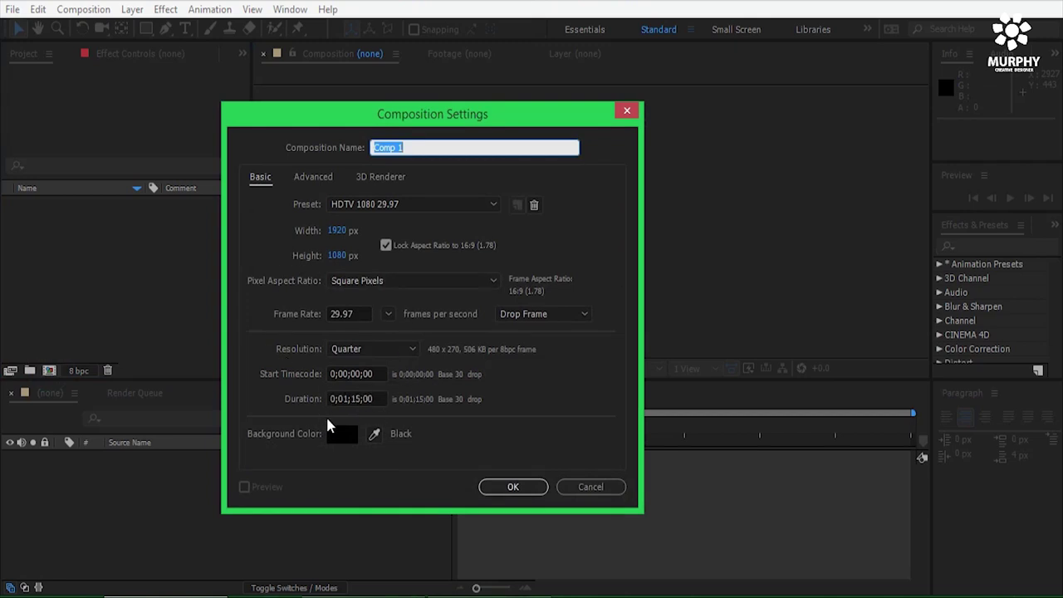
click(503, 485)
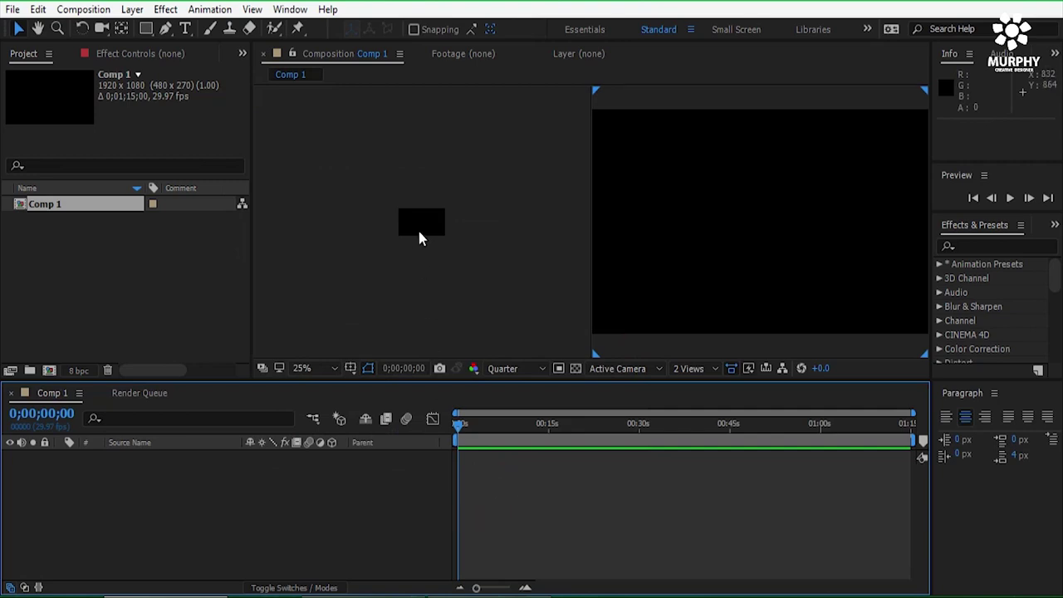
scroll(418, 225, up, 2)
scroll(418, 226, up, 1)
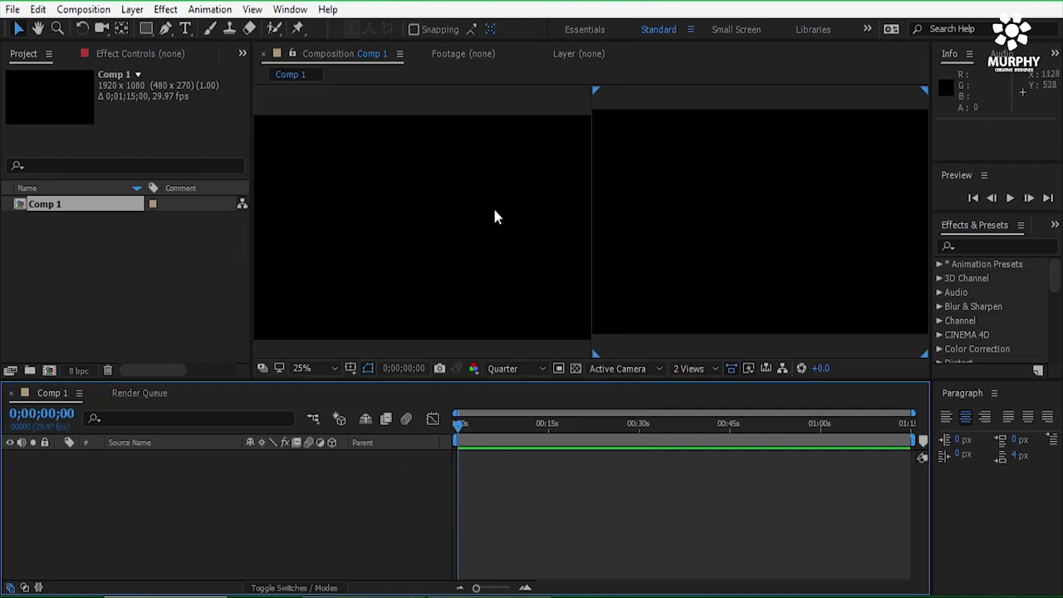
click(525, 247)
key(h)
drag(512, 246, 507, 234)
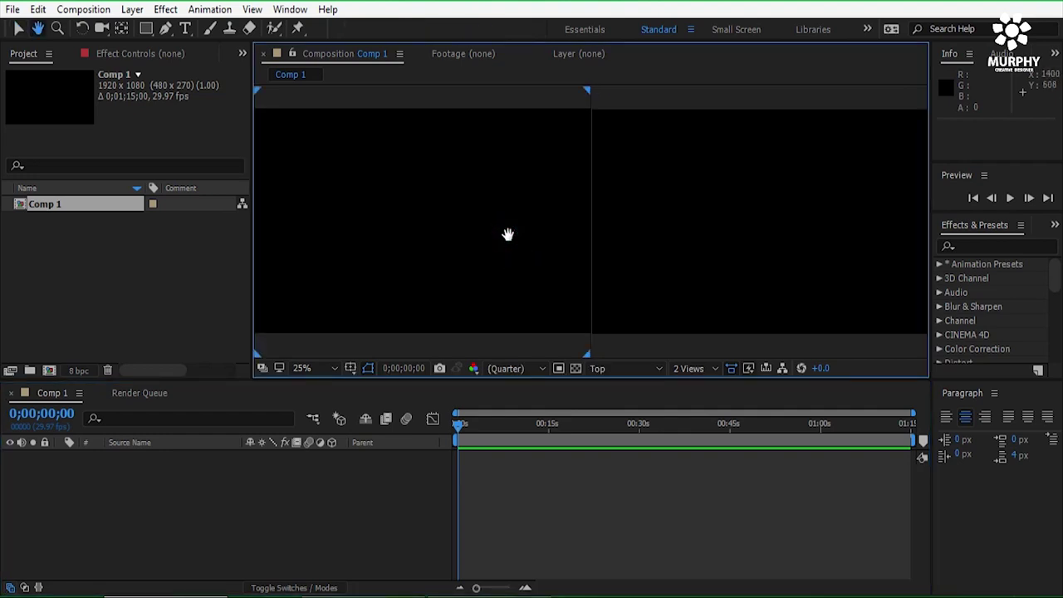
Import the man cutout, slogan, crowd background, Dark Cinematic Background footage and My Video1 from the project folder
double_click(150, 295)
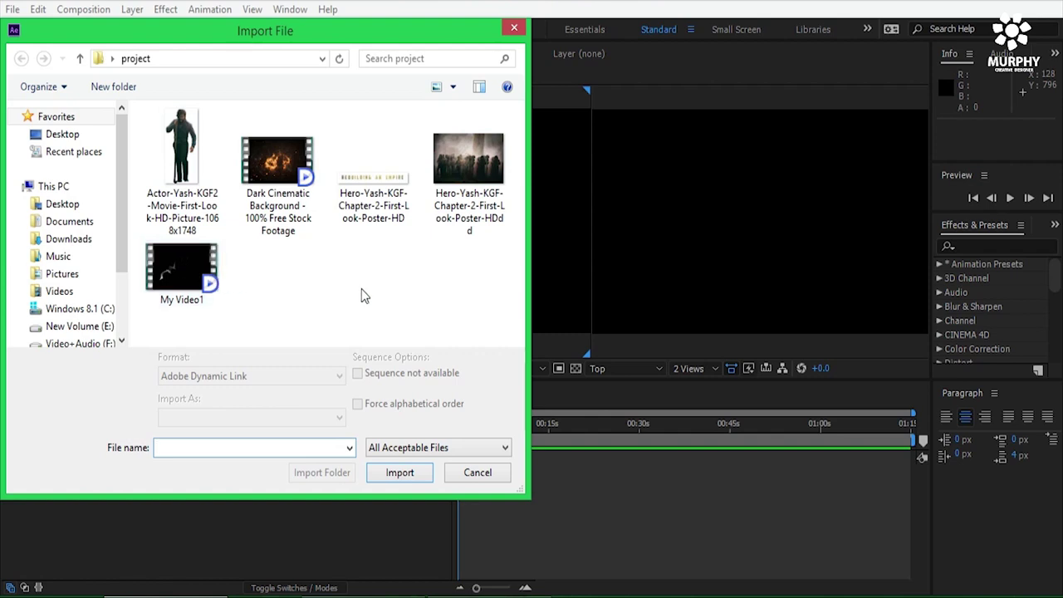
drag(490, 315, 142, 100)
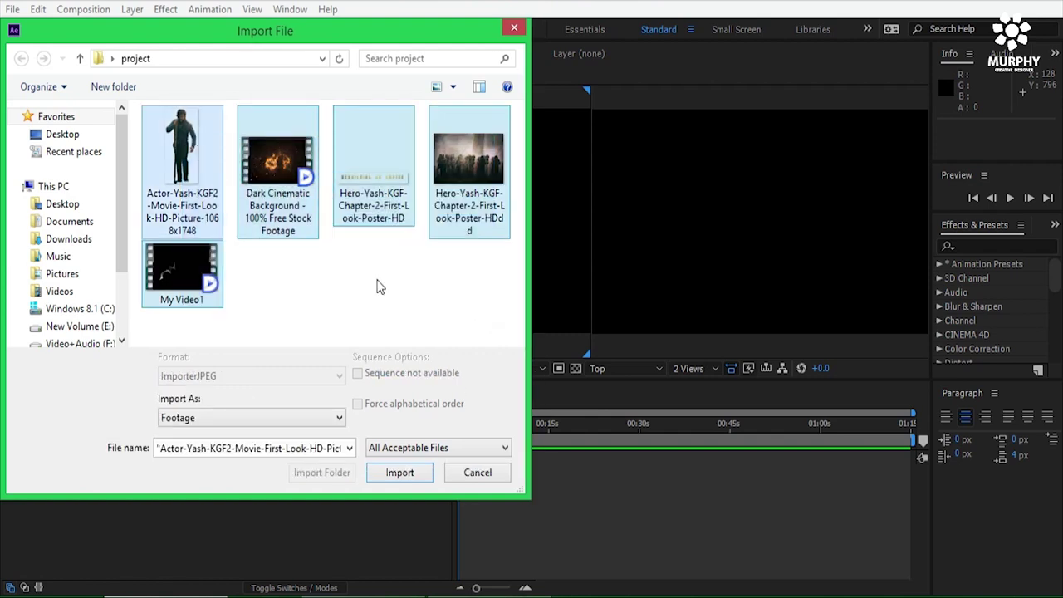
click(400, 471)
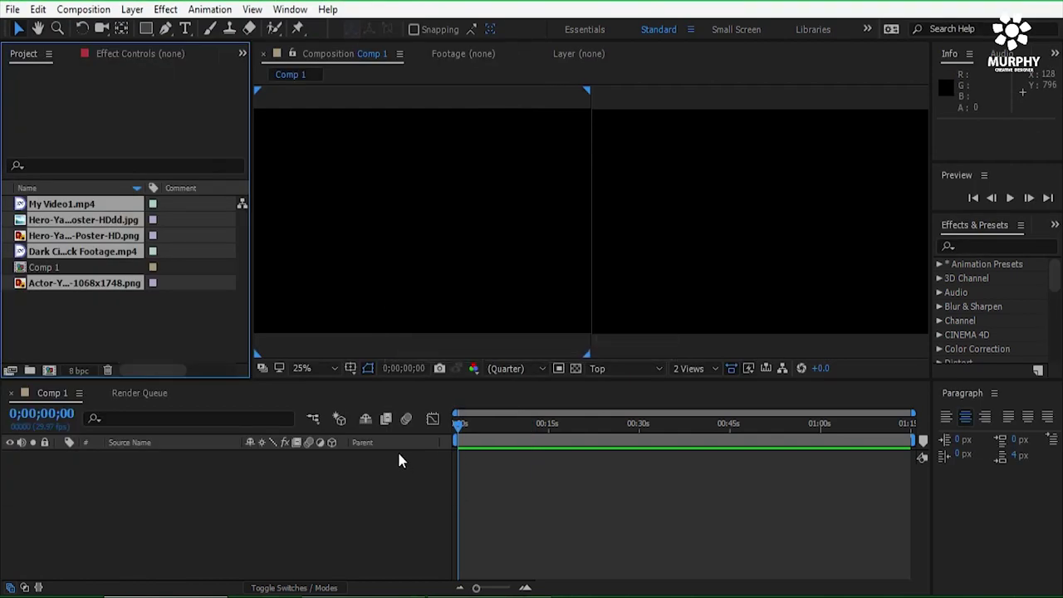
click(161, 334)
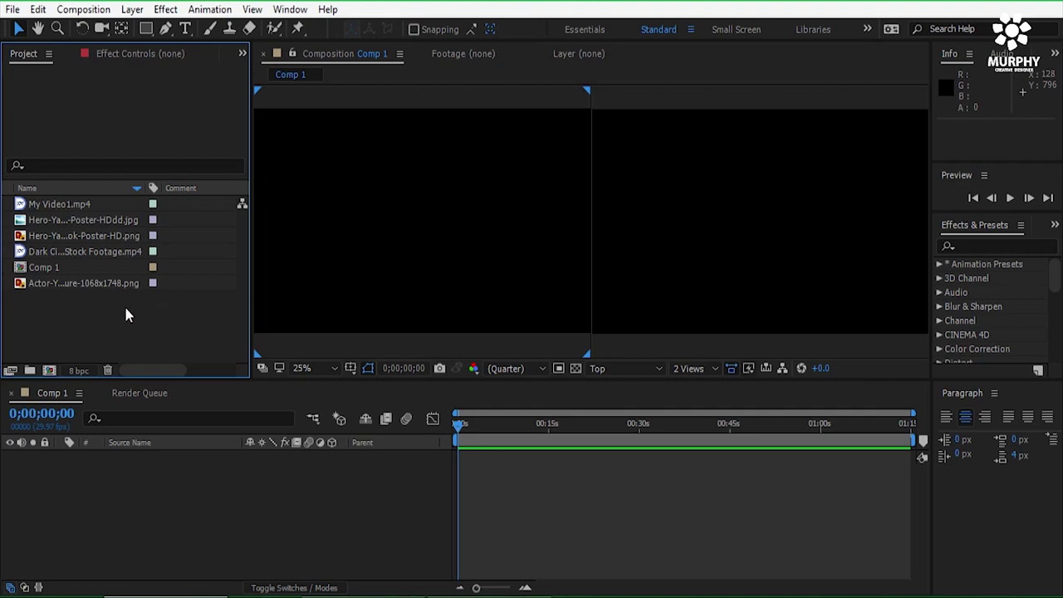
Add the crowd background to the composition and place the man cutout above it in the layer stack
click(77, 221)
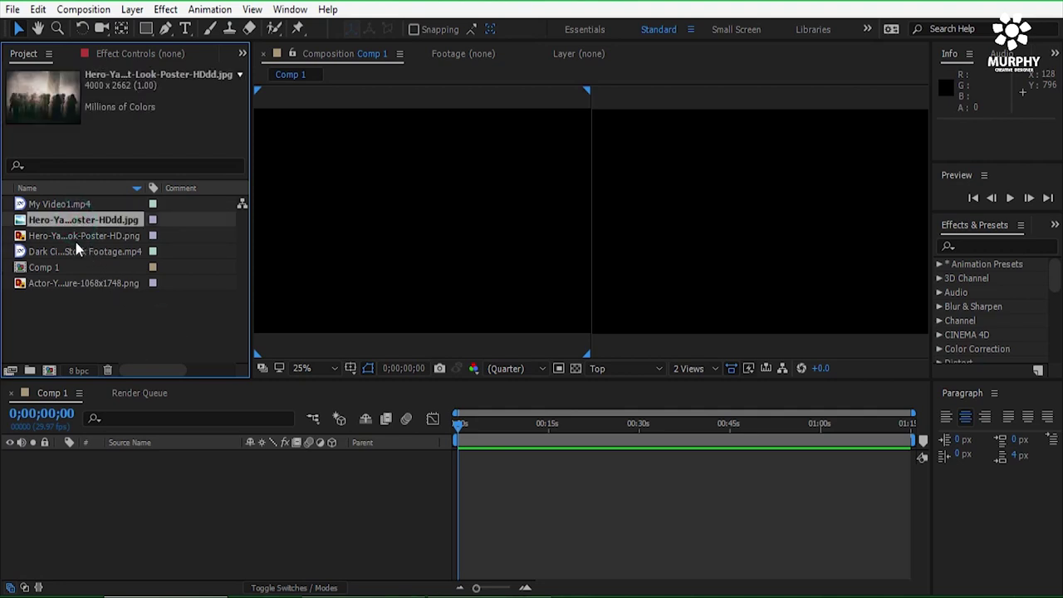
drag(84, 225, 148, 478)
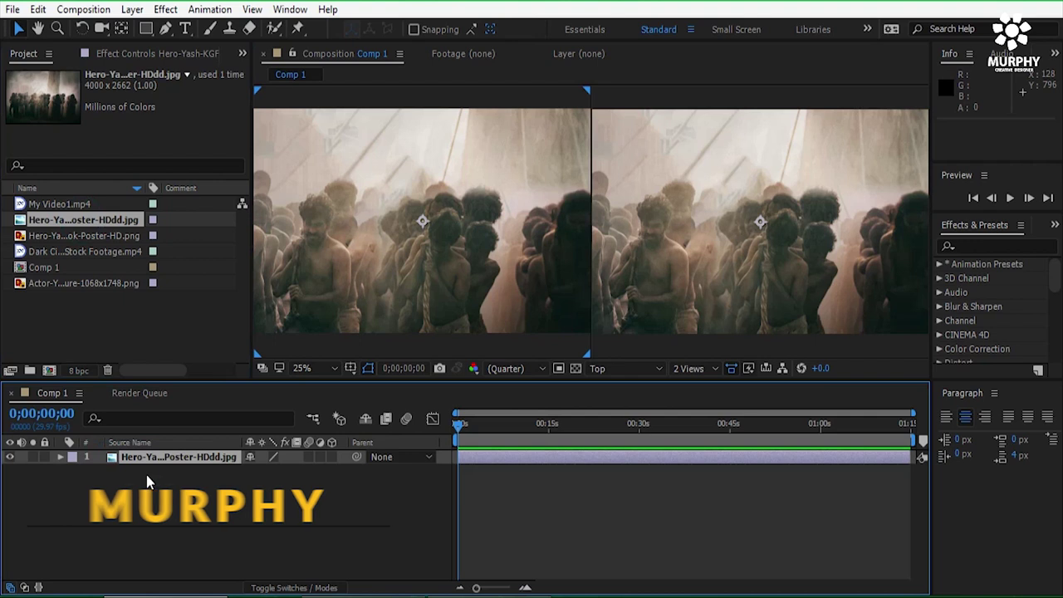
click(88, 284)
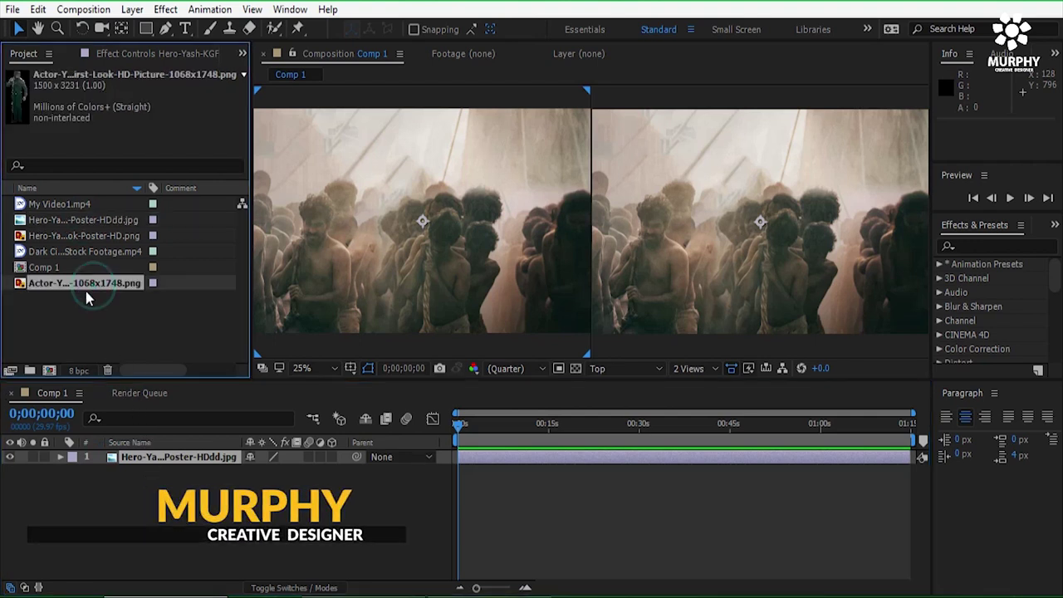
drag(88, 286, 168, 479)
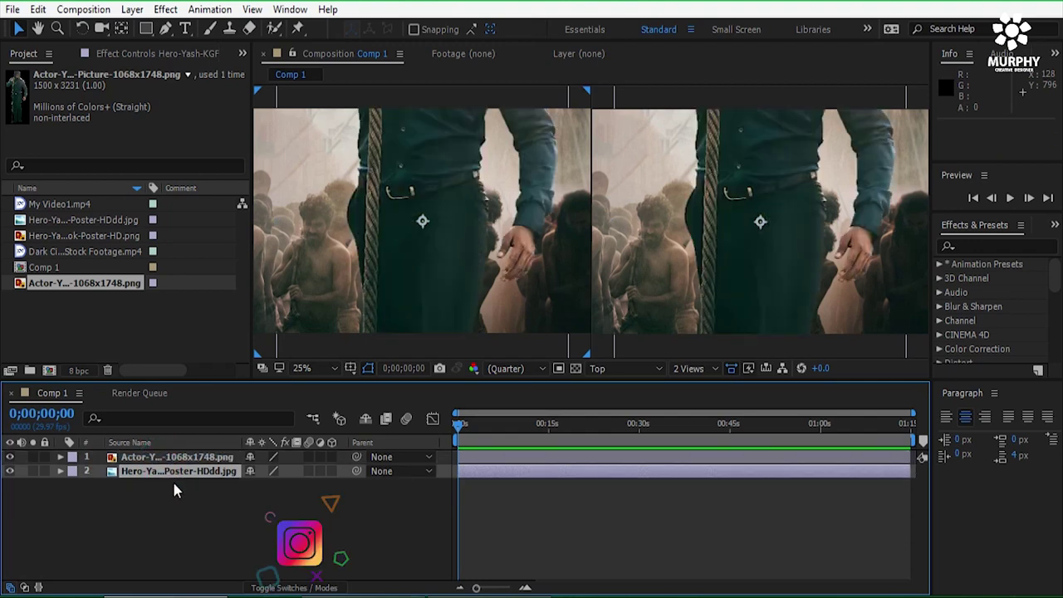
Fit the crowd background to the frame, scale the man cutout to about 27%, and stand him in the lower centre
key(comma)
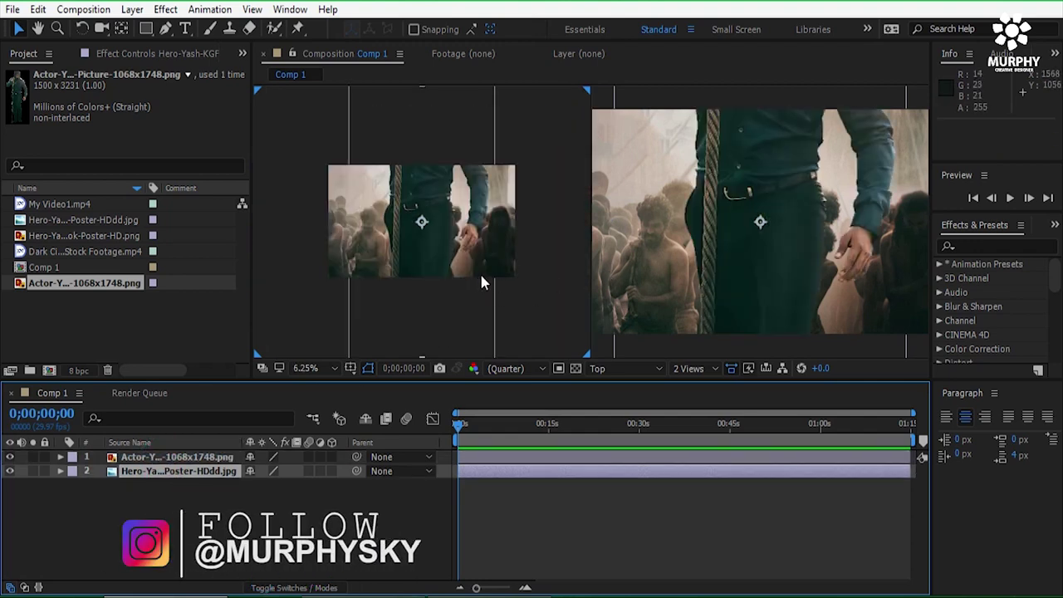
key(comma)
drag(322, 294, 363, 266)
drag(383, 305, 410, 284)
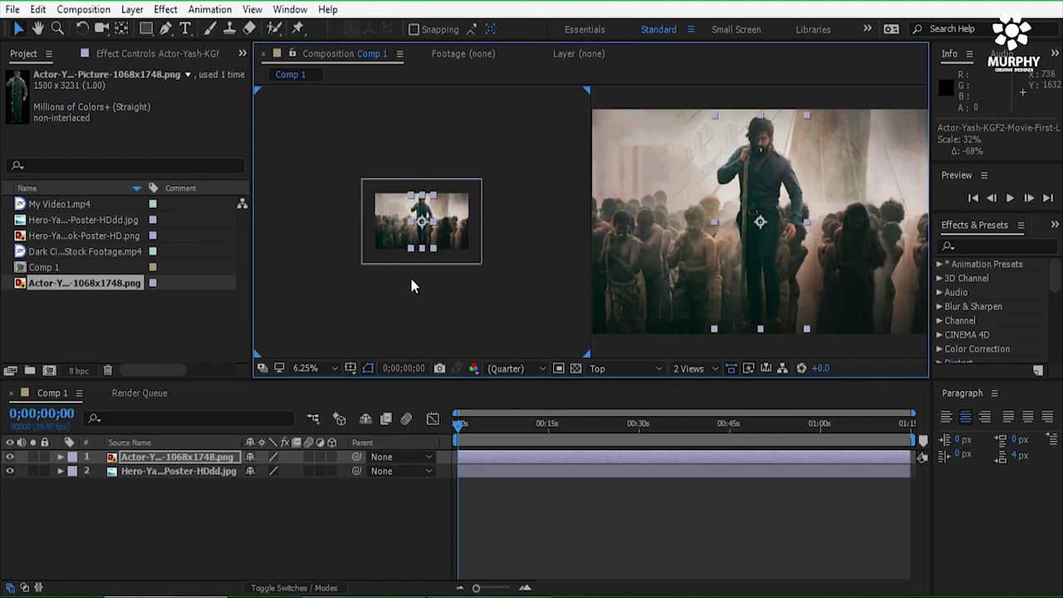
drag(784, 224, 783, 249)
drag(807, 144, 803, 160)
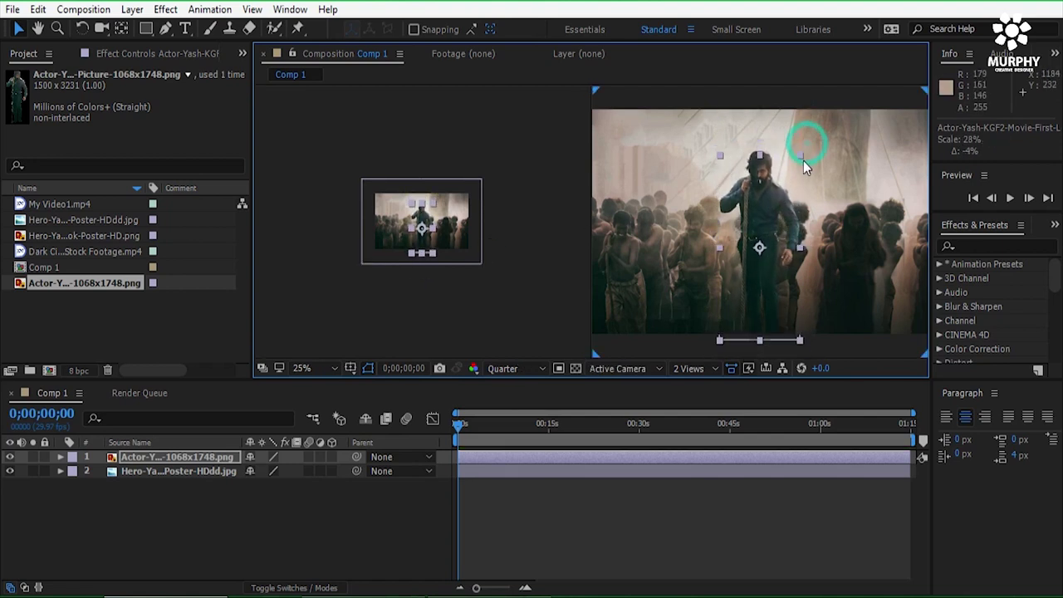
scroll(443, 223, up, 1)
scroll(444, 223, up, 1)
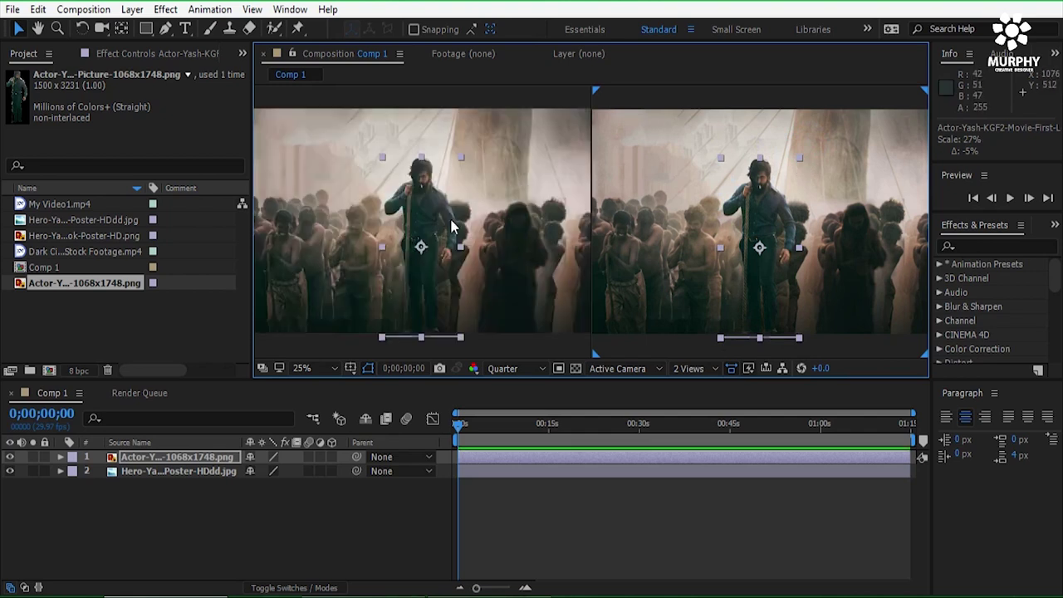
Make the man cutout and crowd background 3D layers and push the crowd far back in depth
click(329, 466)
click(332, 457)
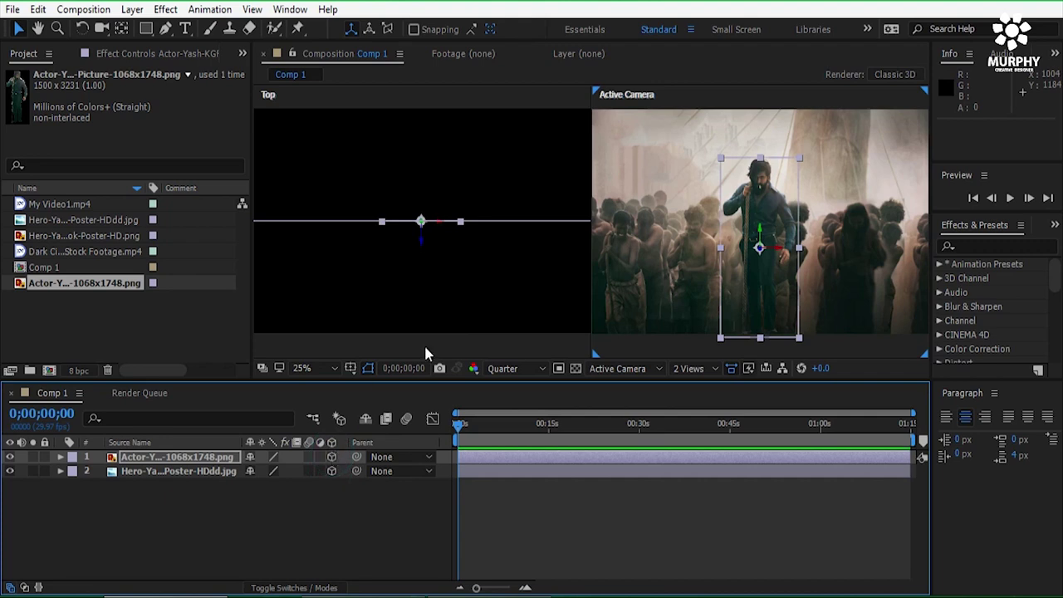
scroll(459, 229, down, 2)
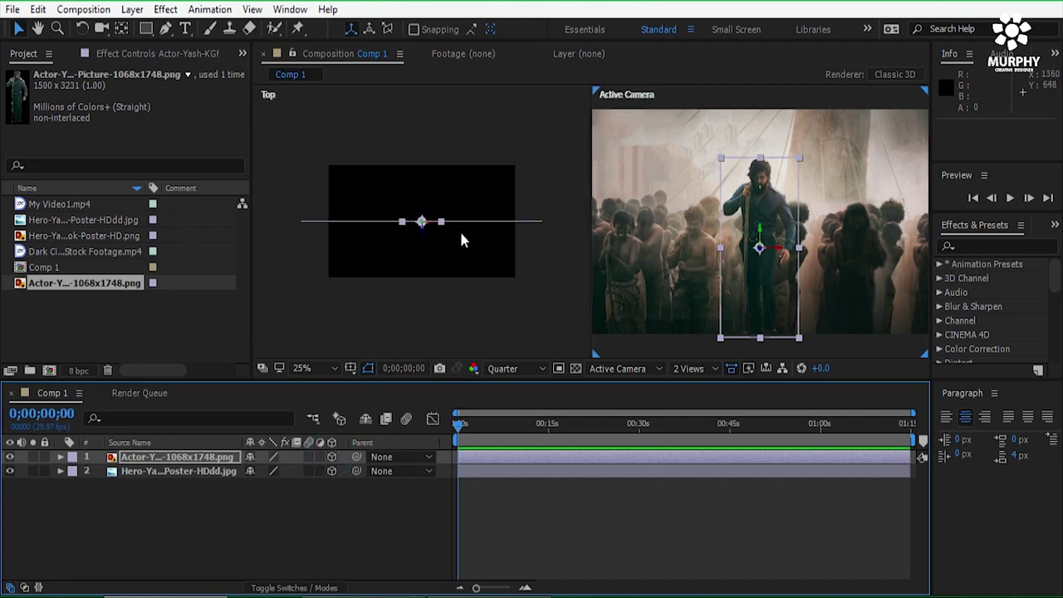
drag(456, 222, 495, 88)
scroll(490, 141, down, 1)
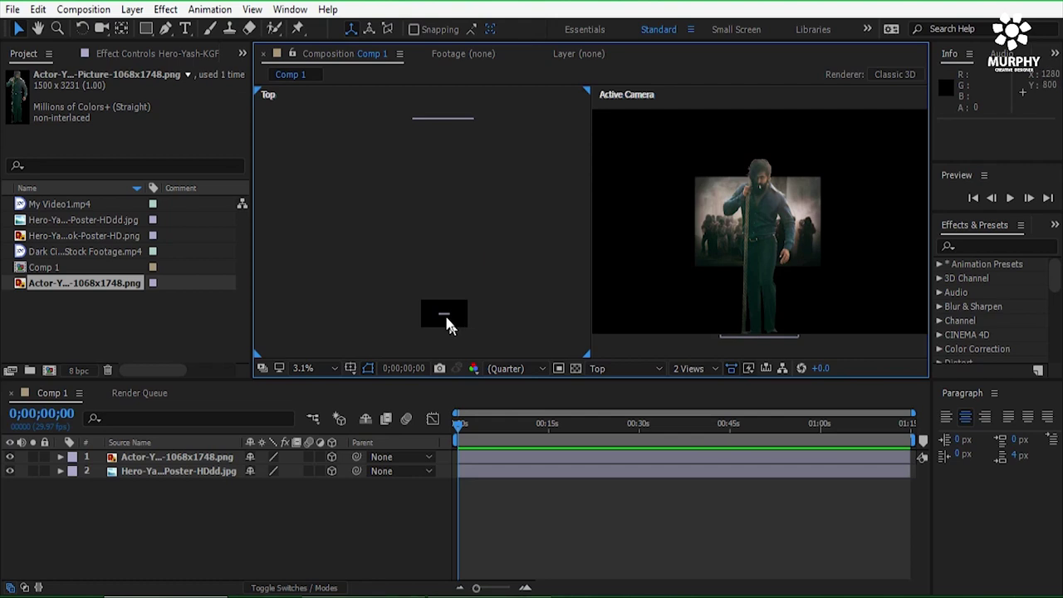
Move the man cutout back in depth toward the crowd and scale the crowd background to about 188%
drag(448, 323, 444, 239)
click(698, 262)
drag(692, 269, 531, 354)
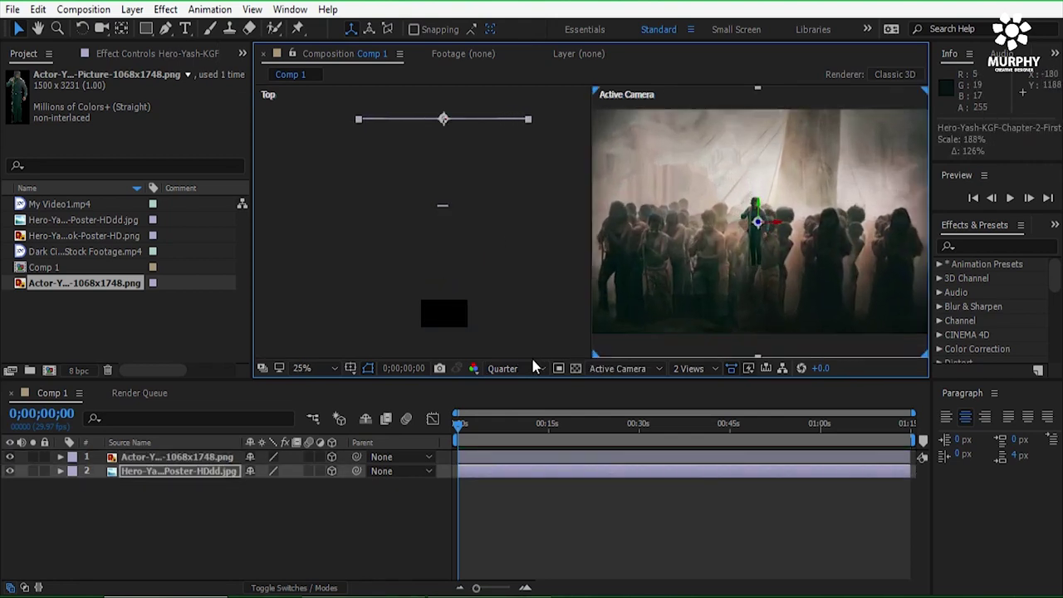
Reposition the man cutout lower in front of the crowd, at about 764, 1000.4, 4672
click(443, 205)
drag(755, 267, 746, 318)
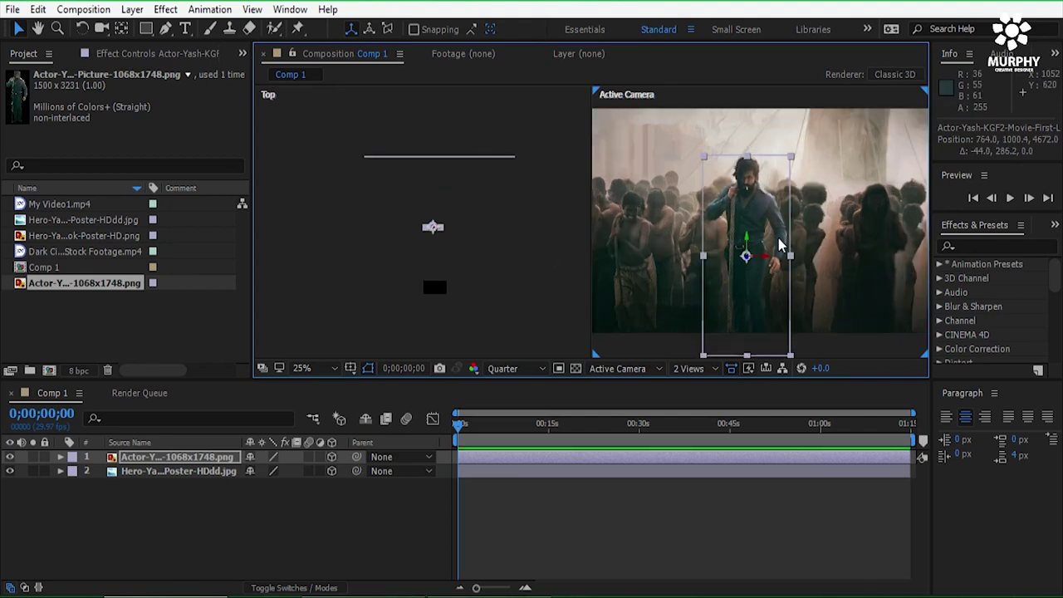
click(541, 264)
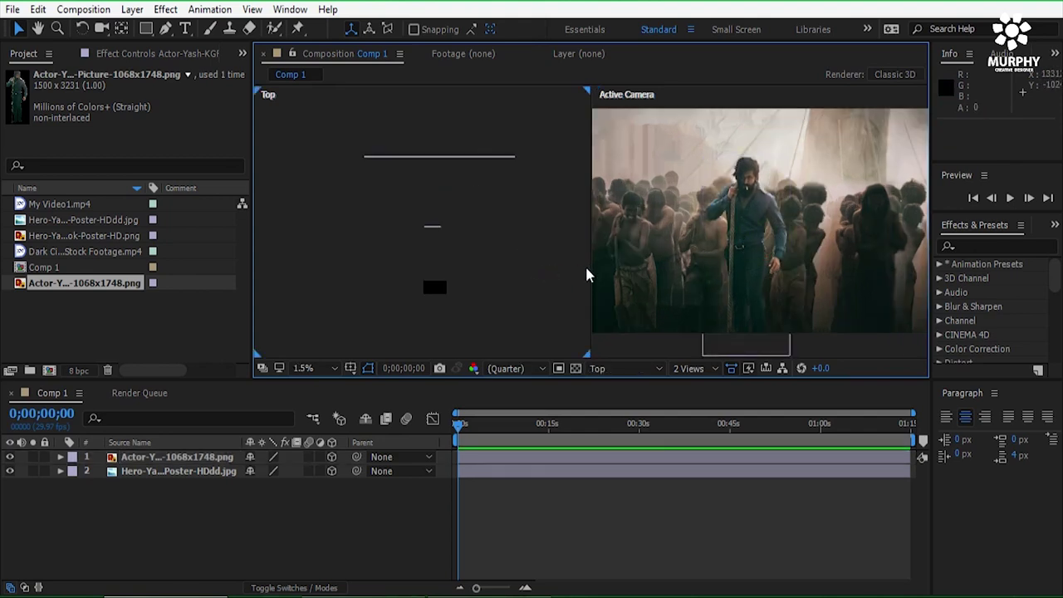
Add a two-node camera with a 35 mm focal length to the composition
right_click(345, 533)
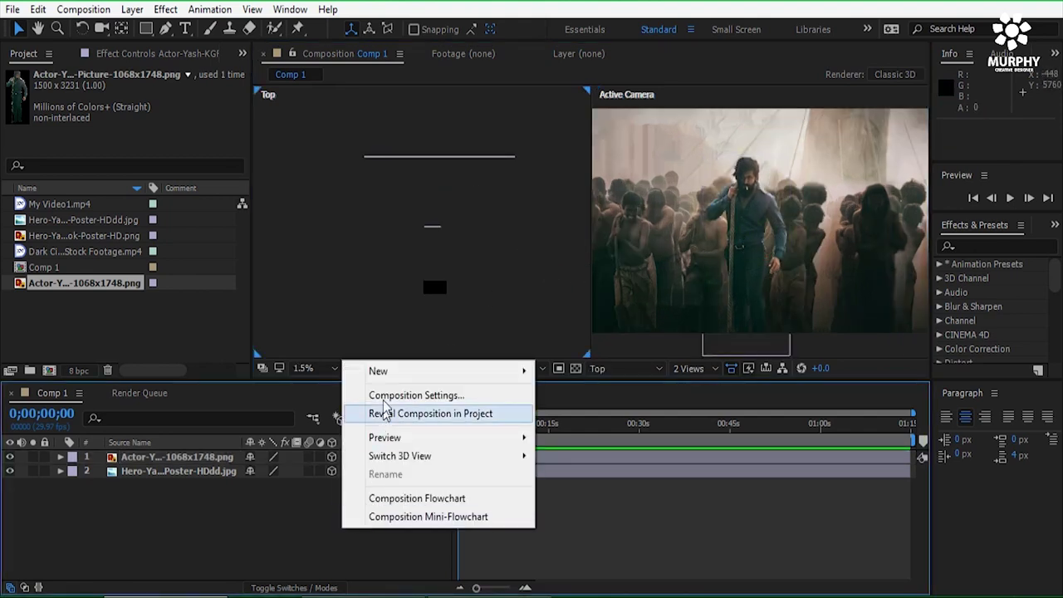
mouse_move(391, 381)
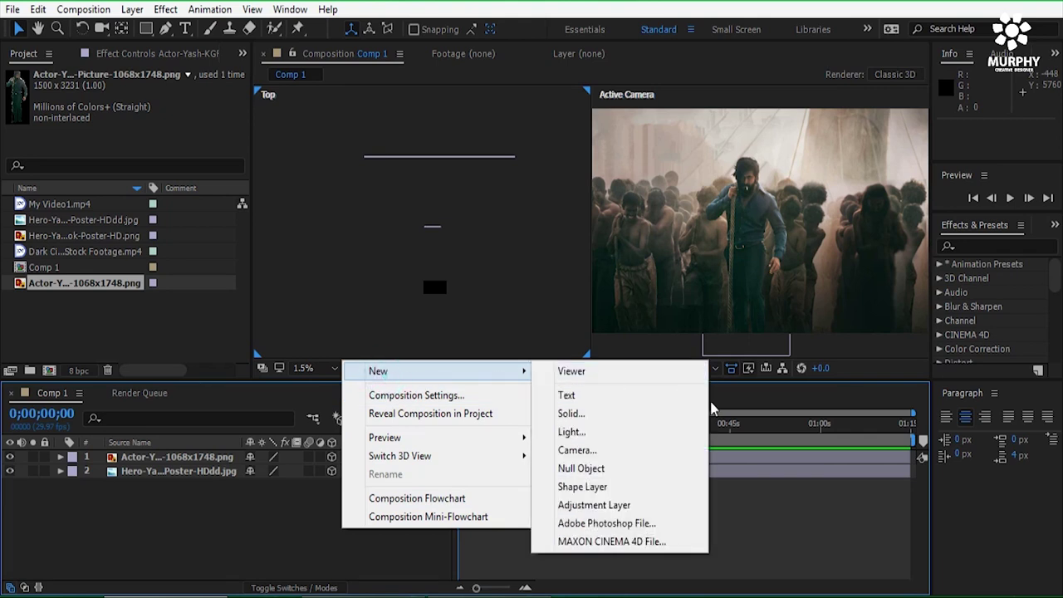
click(621, 453)
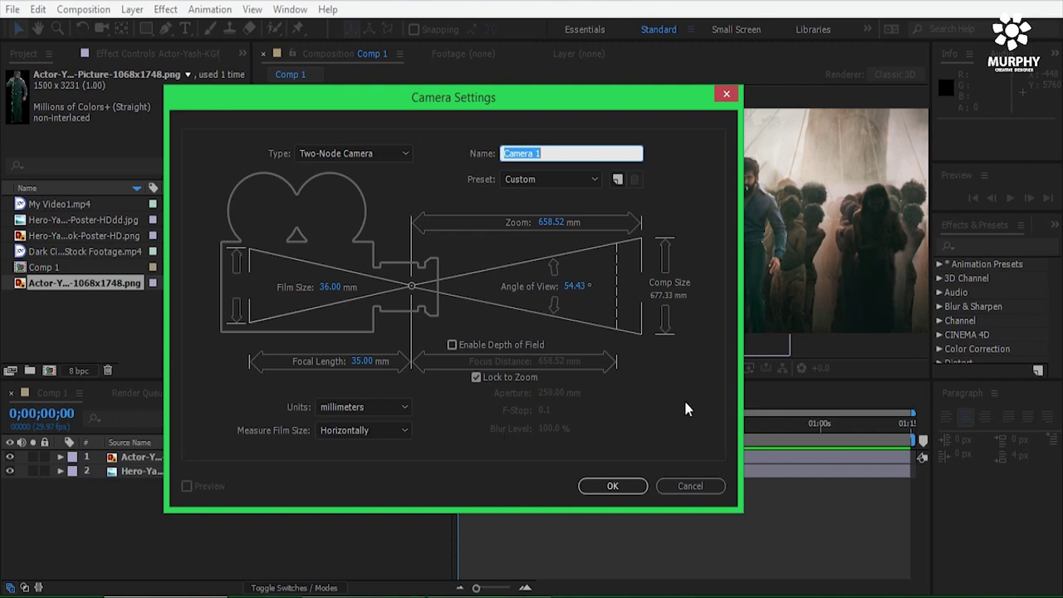
click(609, 485)
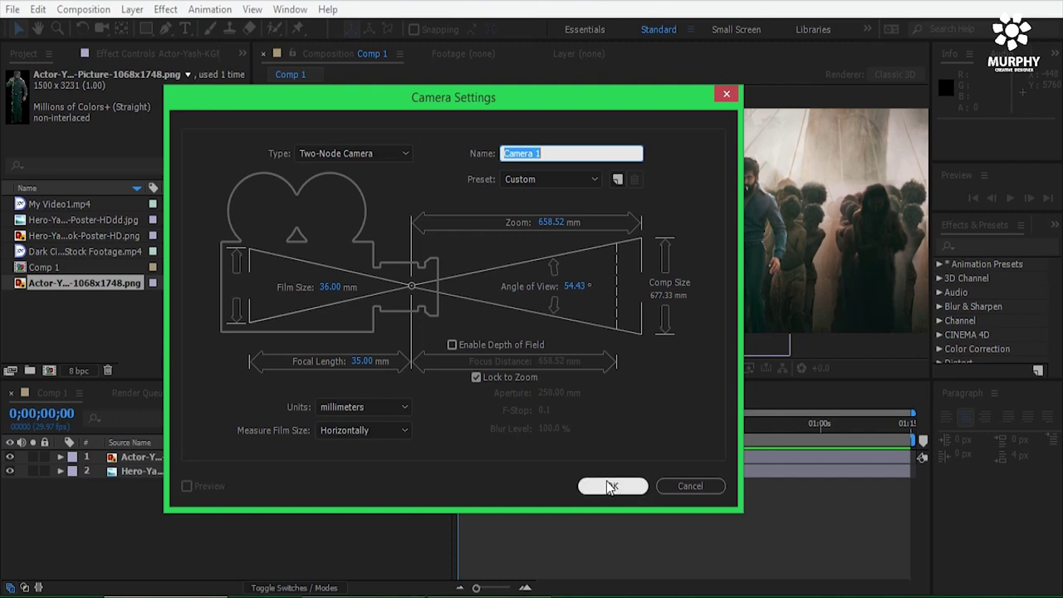
Add a null object, parent the camera to it, and make the null a 3D layer
right_click(331, 526)
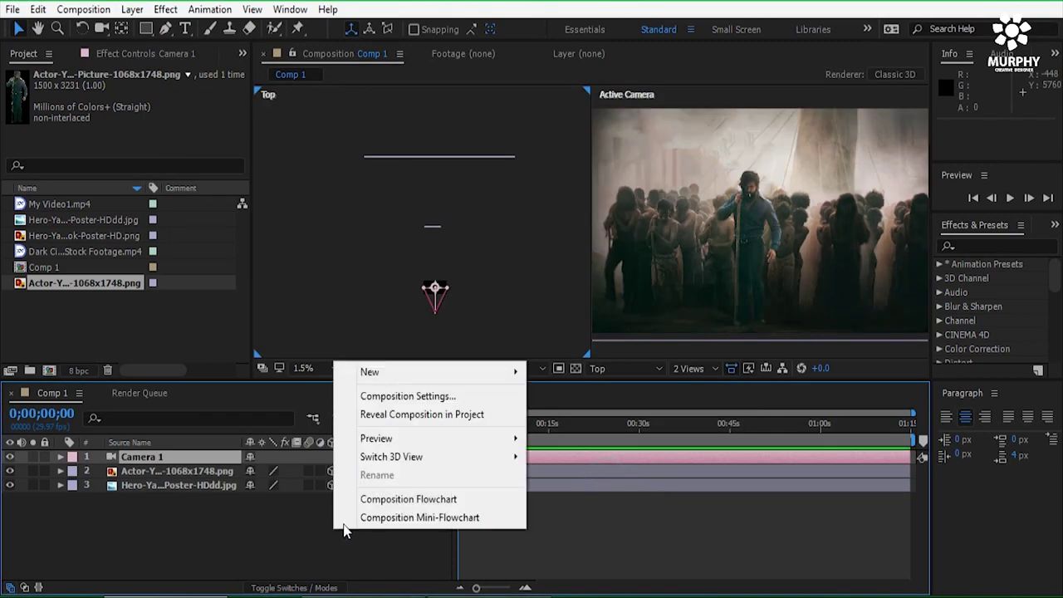
click(389, 372)
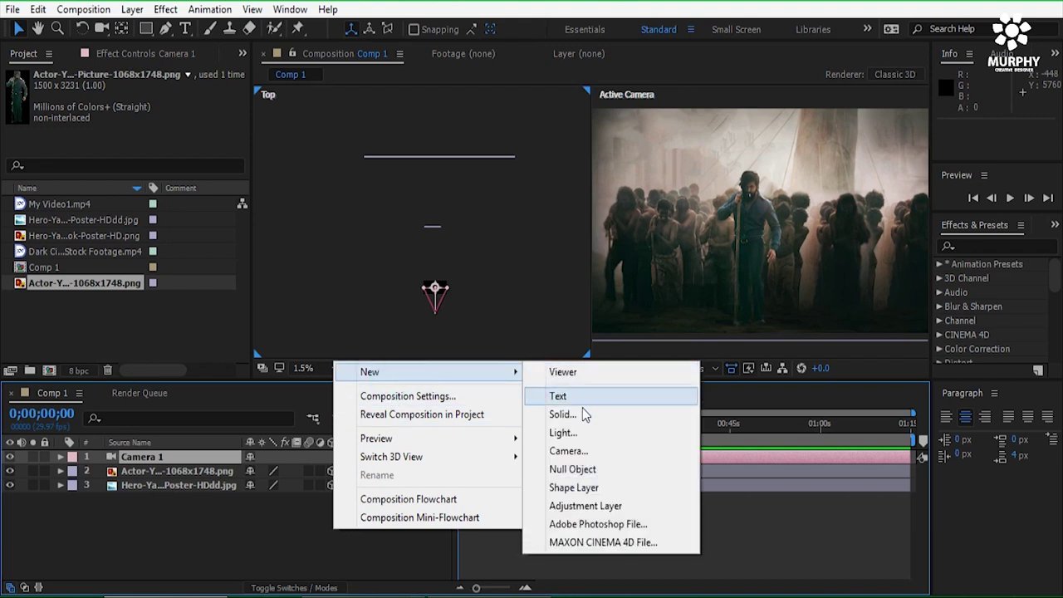
click(579, 470)
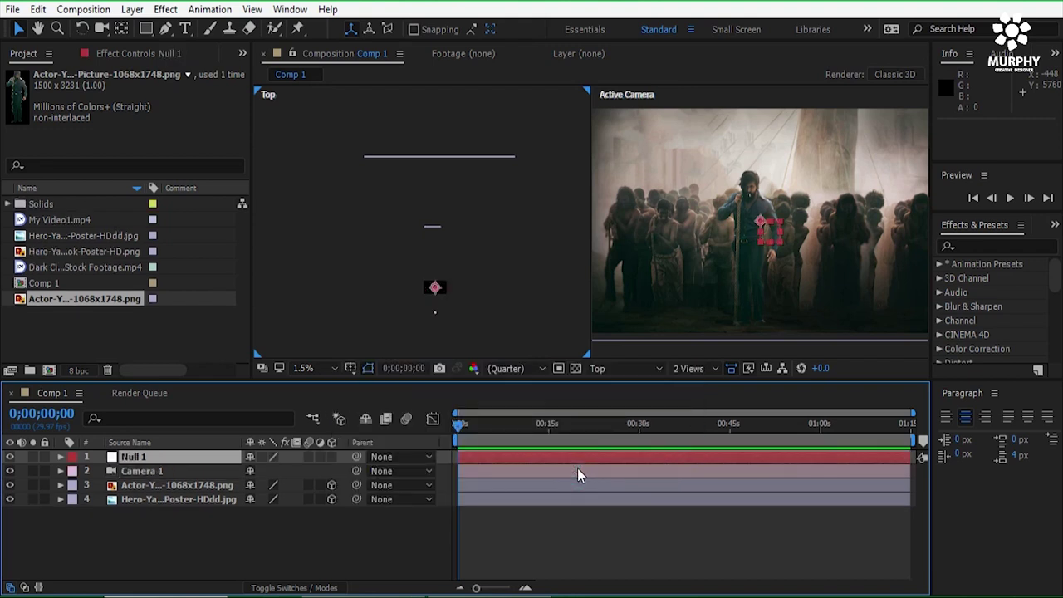
drag(297, 473, 161, 458)
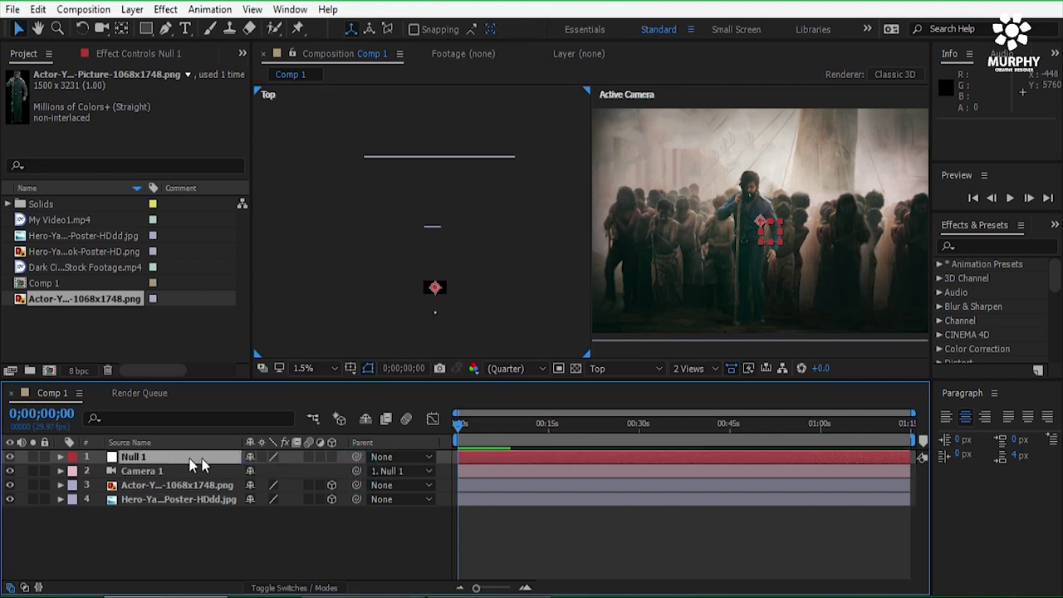
click(331, 457)
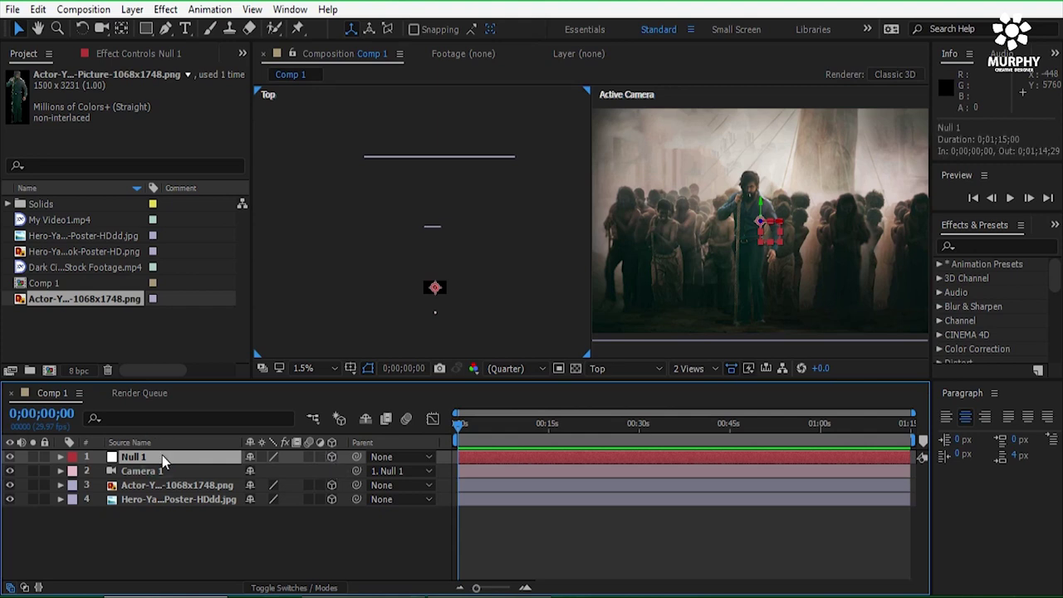
Reveal the null's transform properties and set its Z position to about 1732 to push the camera toward the man
key(p)
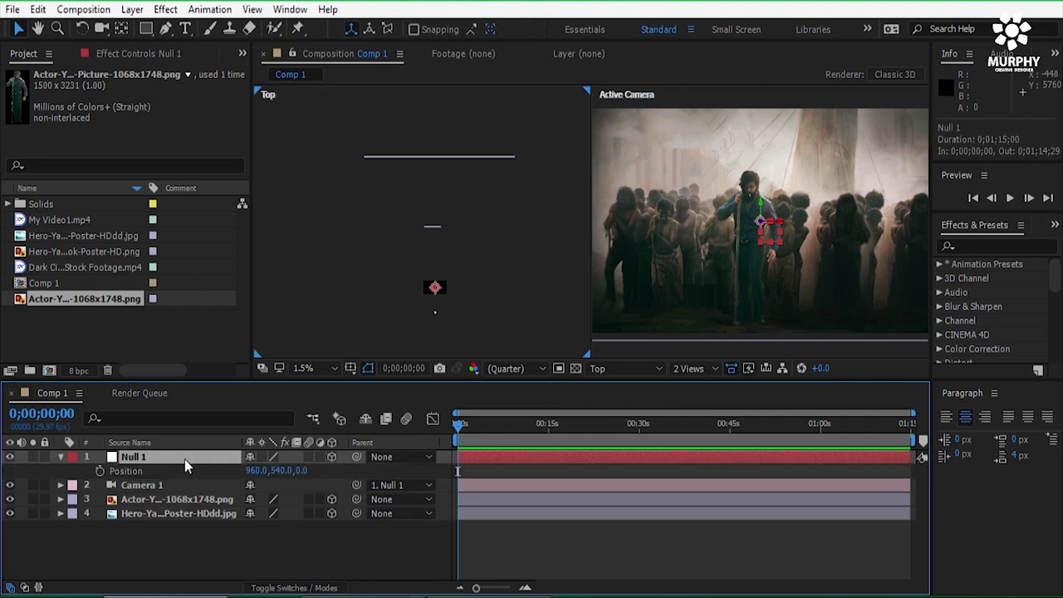
click(62, 458)
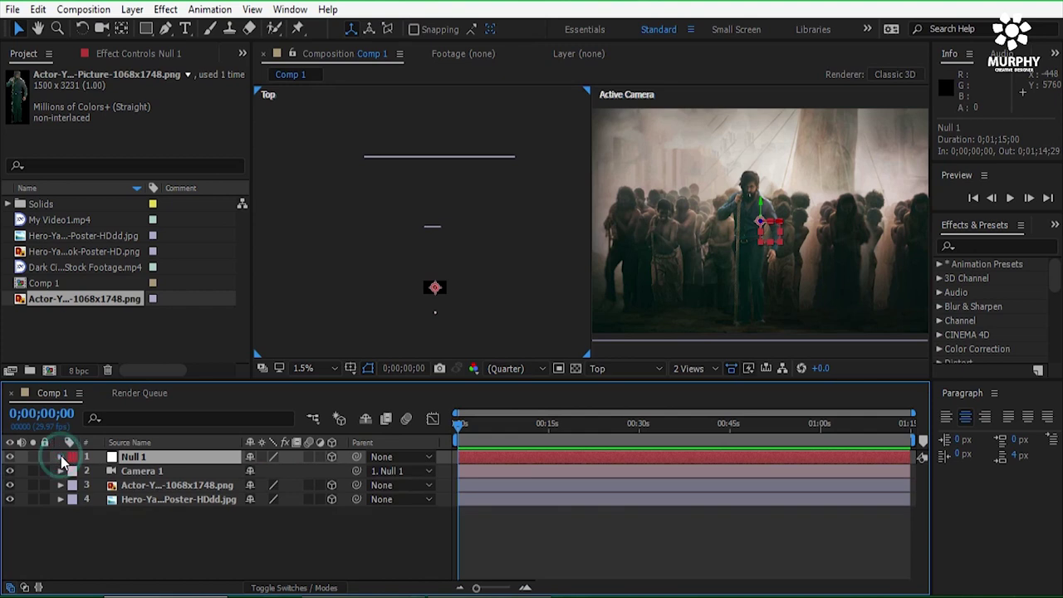
click(62, 459)
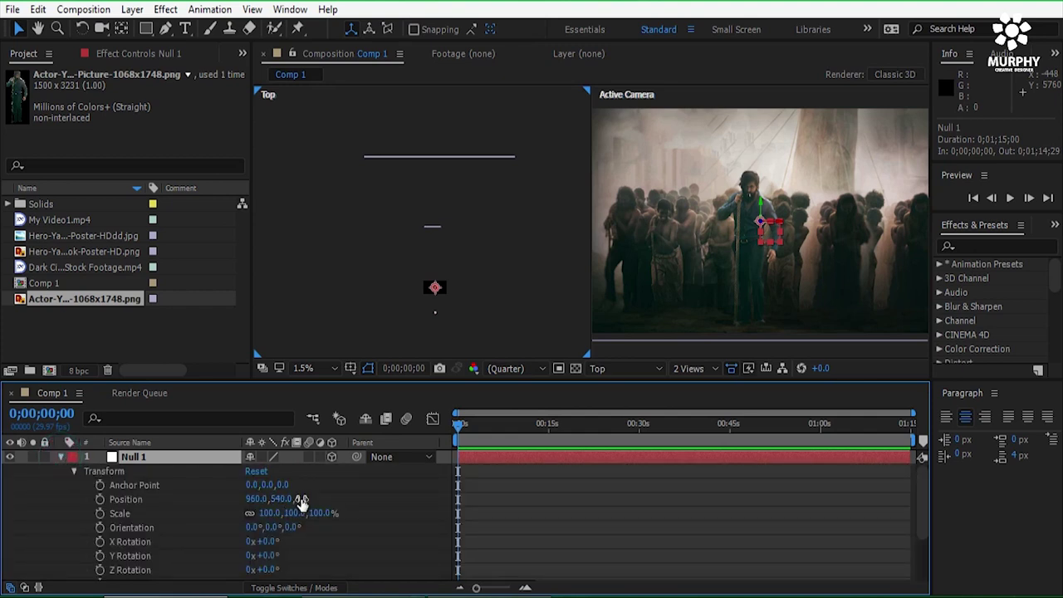
drag(301, 498, 398, 506)
drag(304, 498, 634, 499)
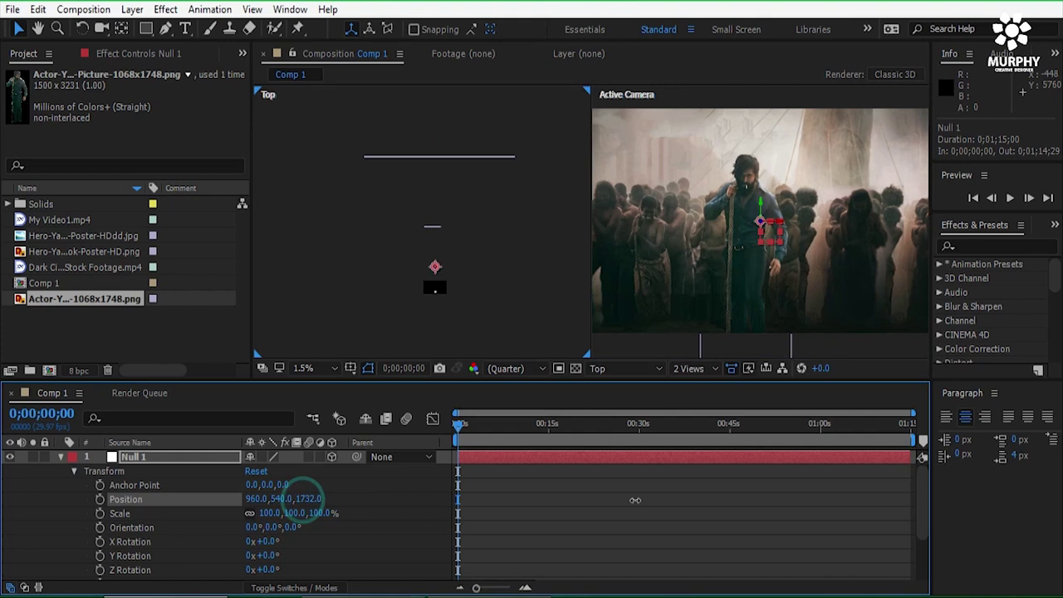
Push the null forward along Z past the man cutout and switch the viewer to a single active camera view
drag(300, 500, 627, 497)
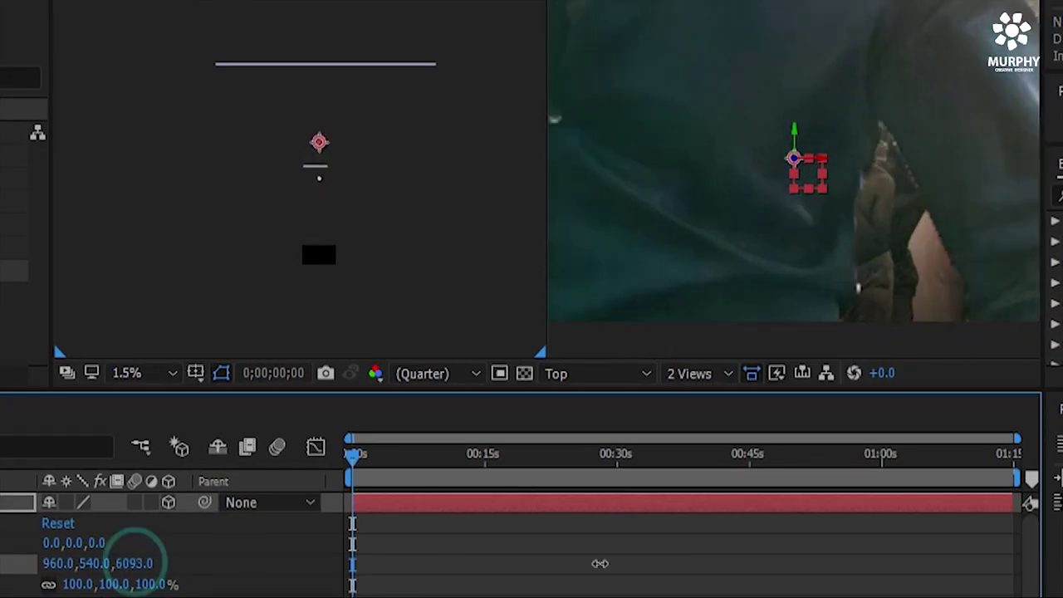
click(712, 194)
click(711, 287)
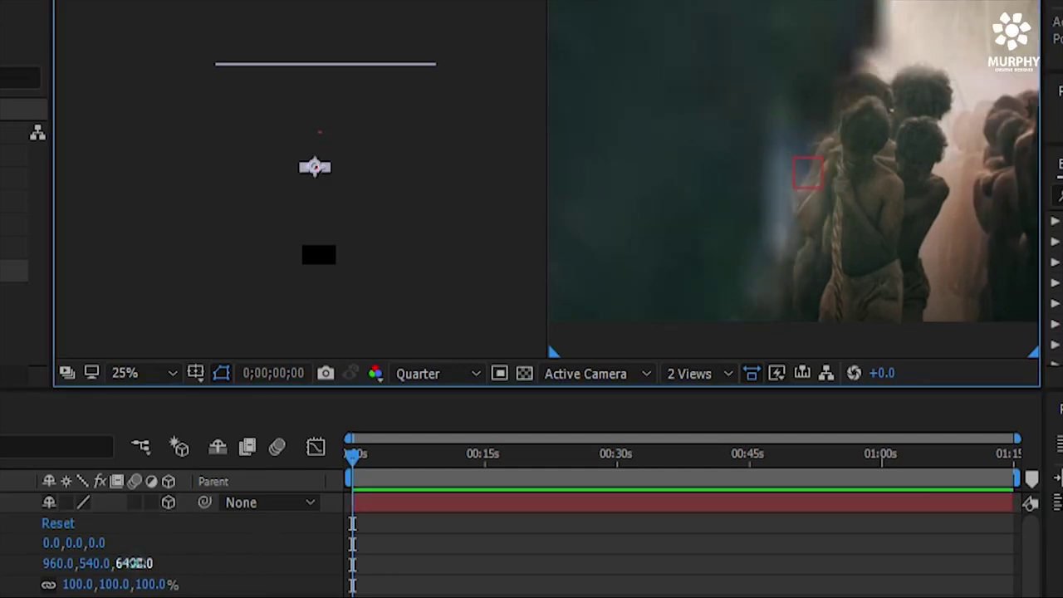
click(689, 372)
click(716, 401)
Set the null's Z position to about 10965 and start keyframing its position at 0;00;00;00
drag(131, 563, 207, 573)
drag(142, 562, 531, 565)
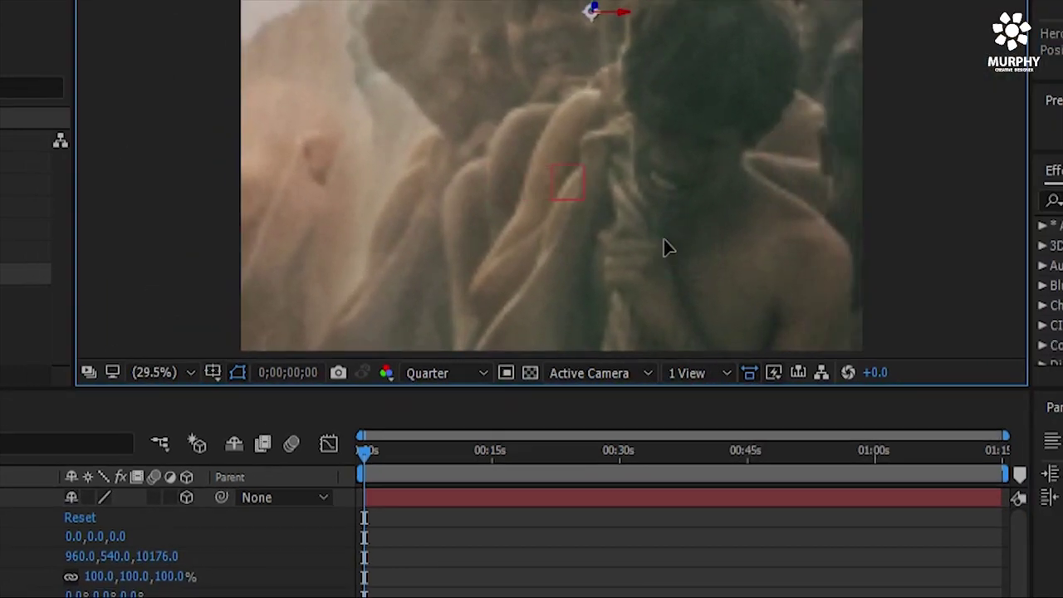
drag(158, 555, 645, 281)
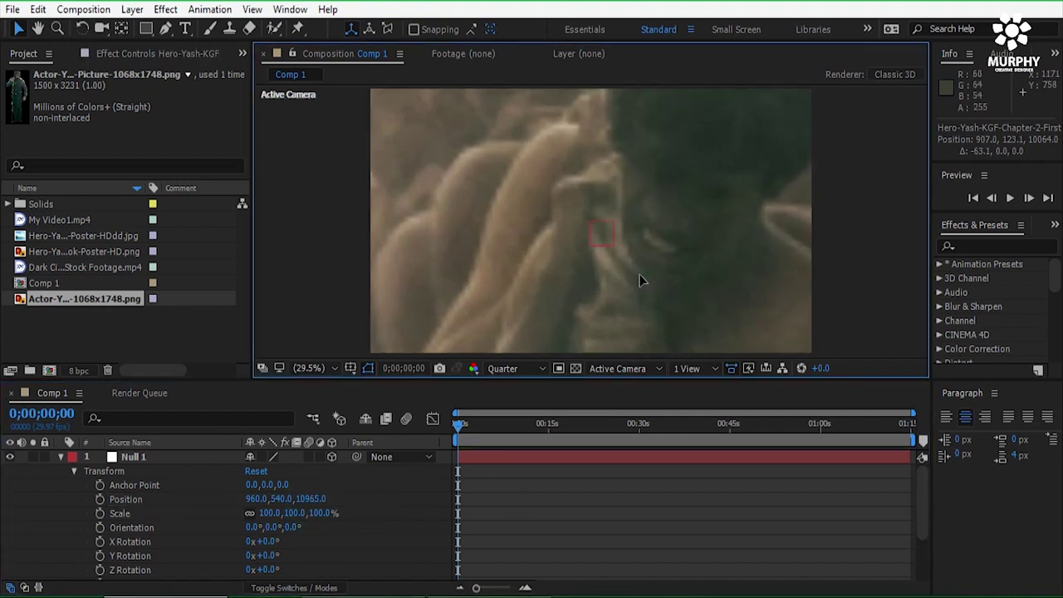
click(100, 499)
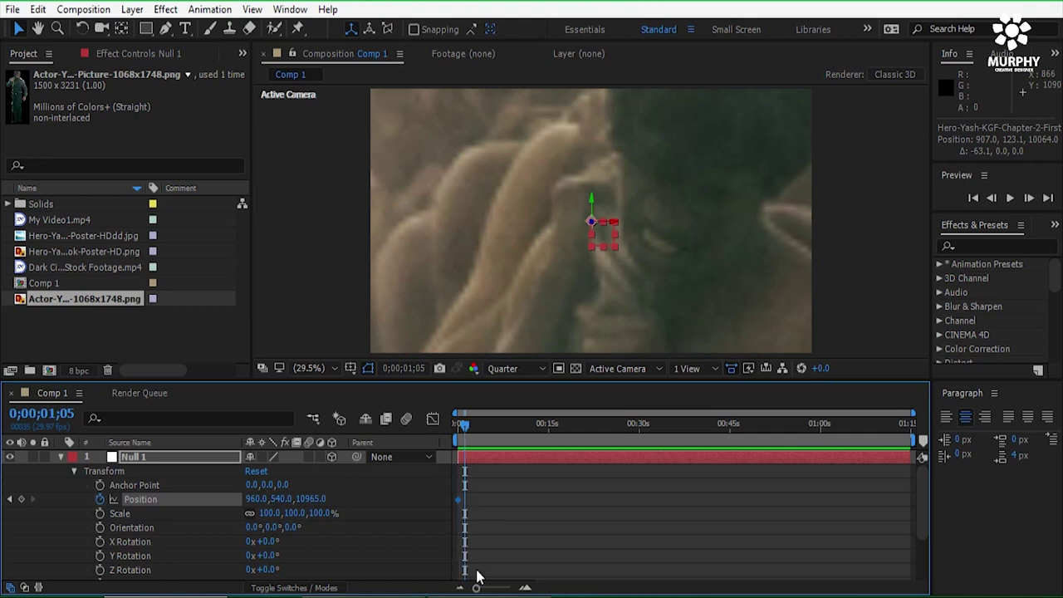
At 0;00;01;06, set the null's Z position to about 9467 to keyframe a pull-back from the crowd
drag(476, 587, 503, 590)
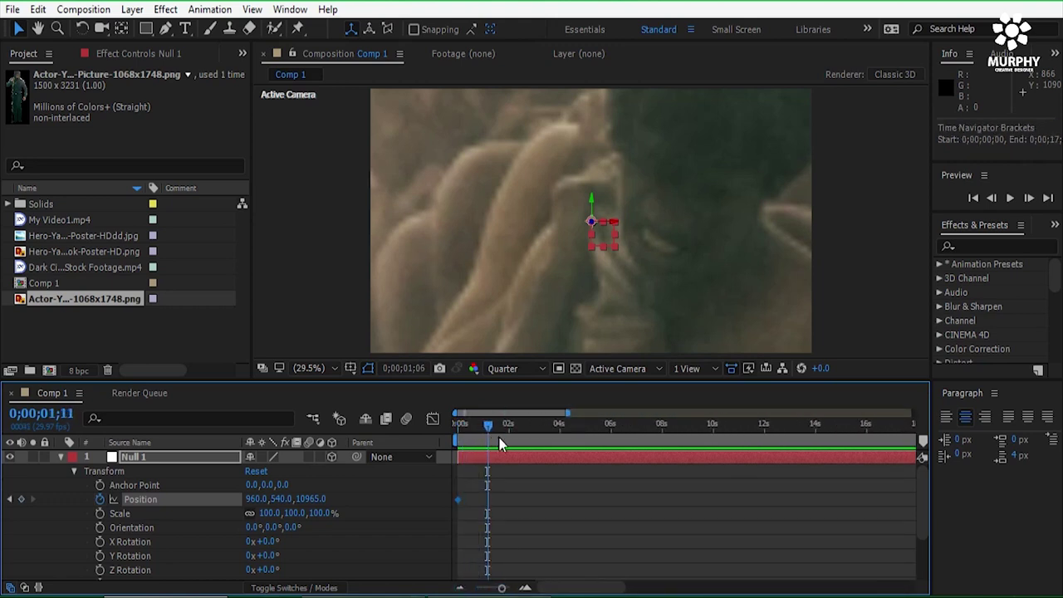
drag(483, 440, 488, 439)
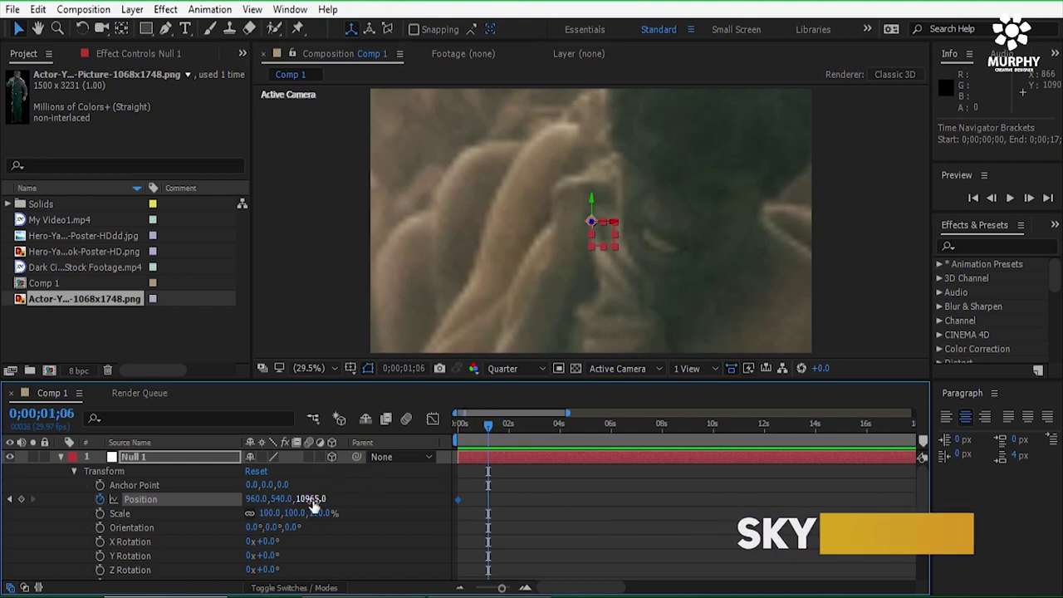
drag(311, 498, 166, 502)
drag(300, 499, 21, 482)
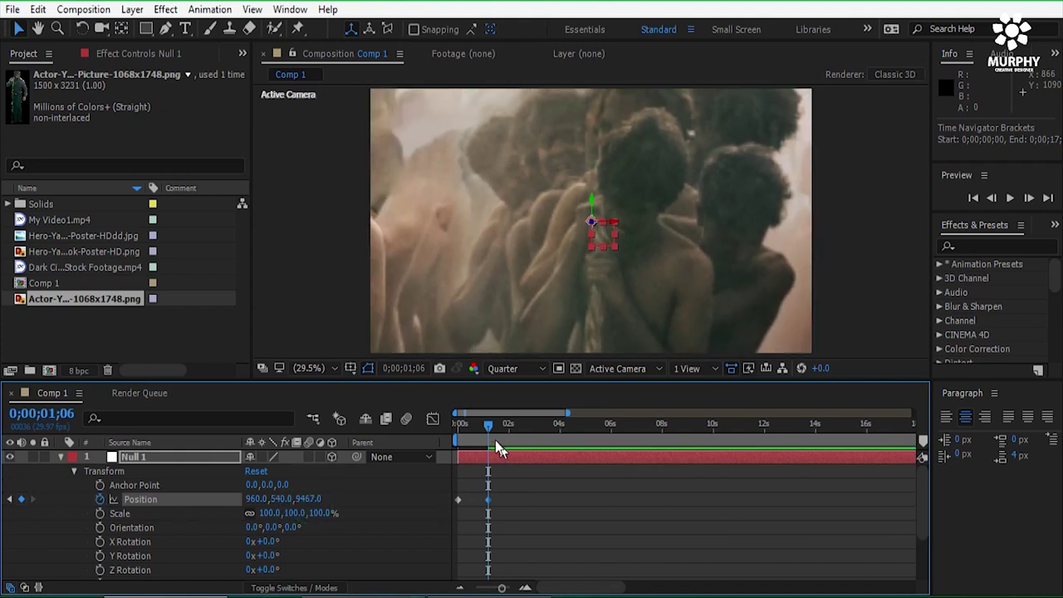
Retime the null's second position keyframe to just before the one-second mark, previewing the camera move from the start
drag(487, 426, 448, 442)
key(space)
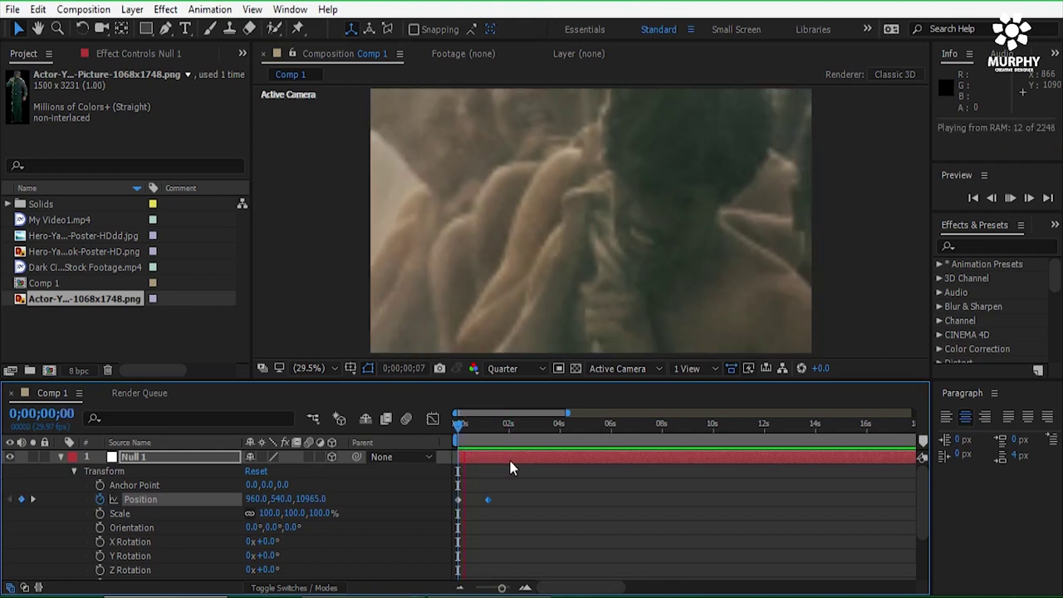
key(space)
drag(487, 500, 470, 500)
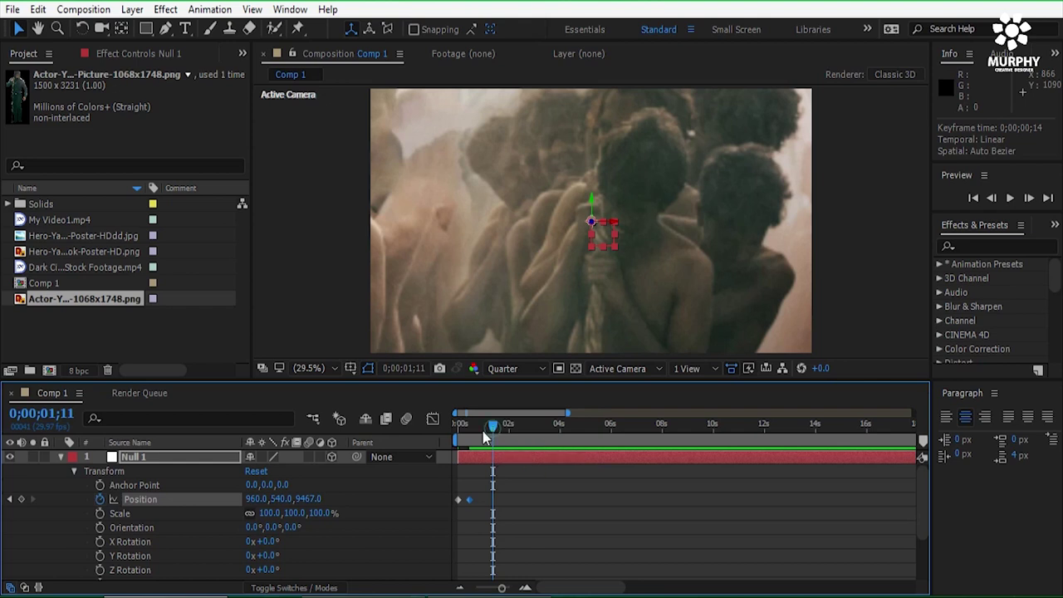
drag(482, 429, 455, 427)
key(space)
drag(470, 500, 479, 501)
drag(478, 426, 448, 440)
key(space)
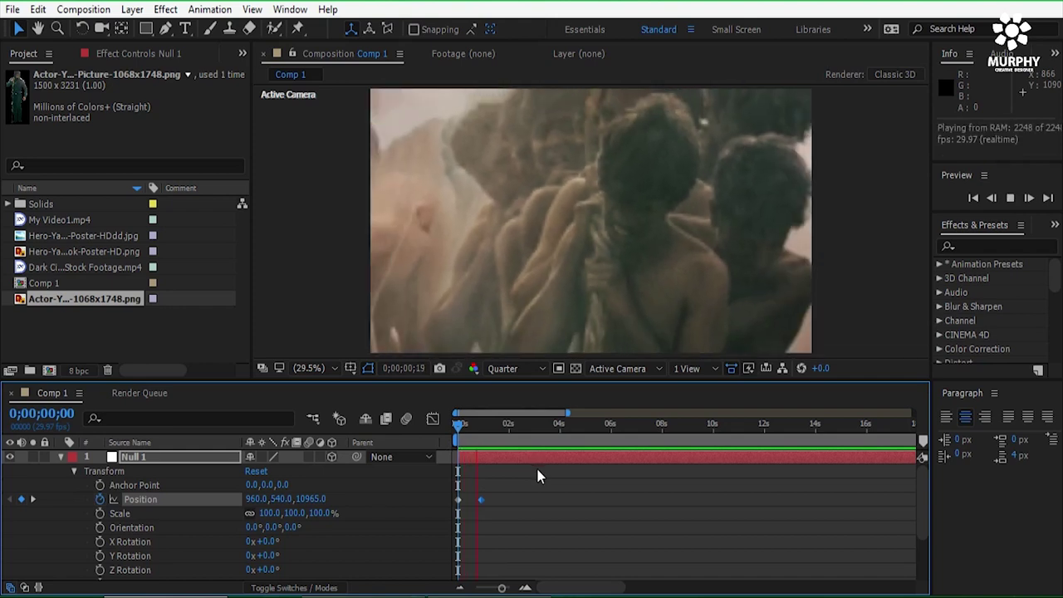
key(space)
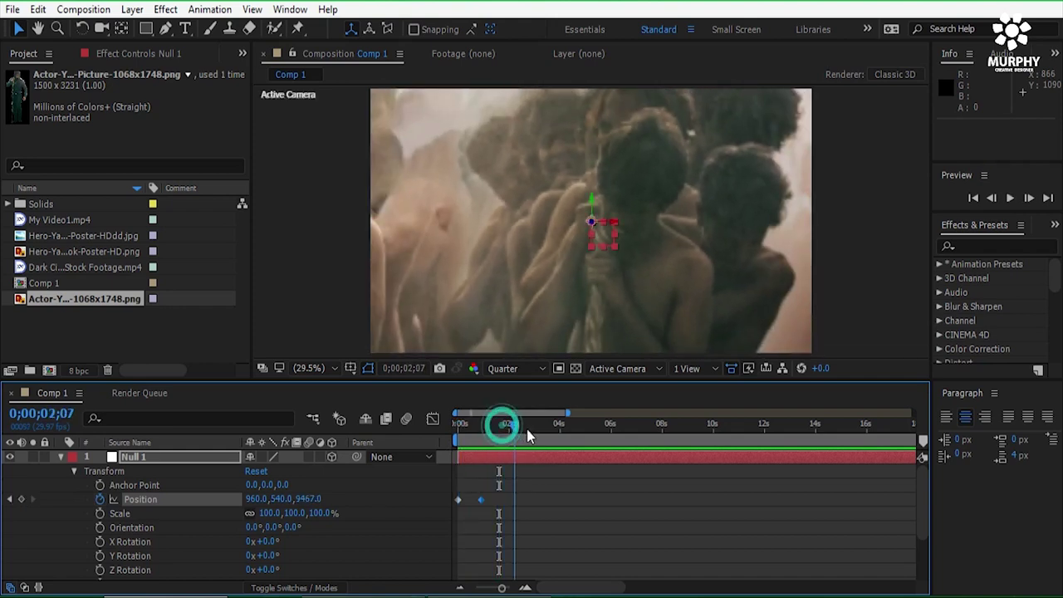
Keyframe the null's Z position at about 6595 at 0;00;03;03, and lower it further at 0;00;06;22
drag(314, 502, 325, 508)
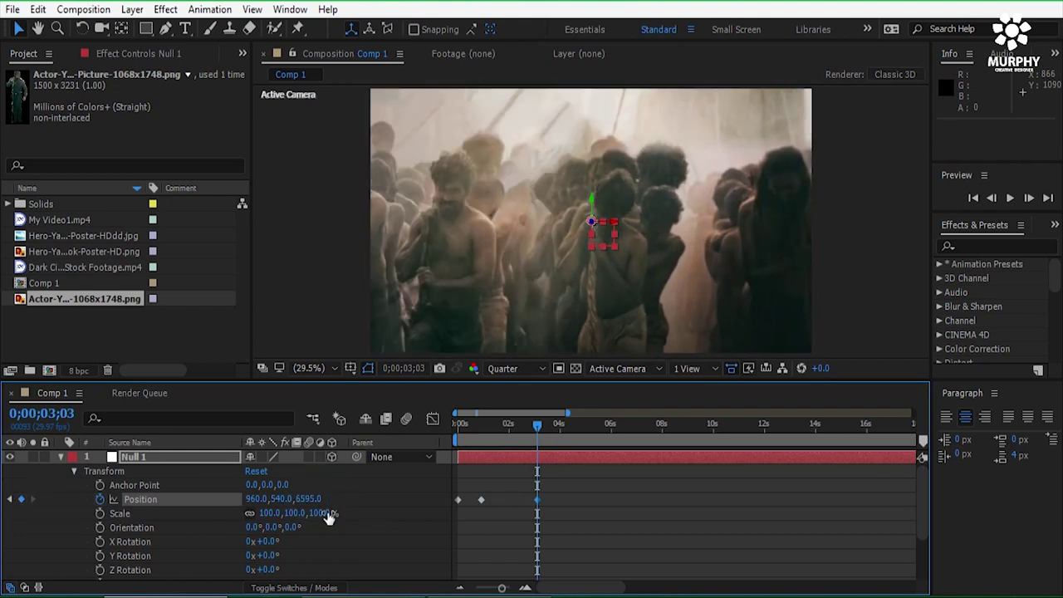
drag(537, 424, 630, 440)
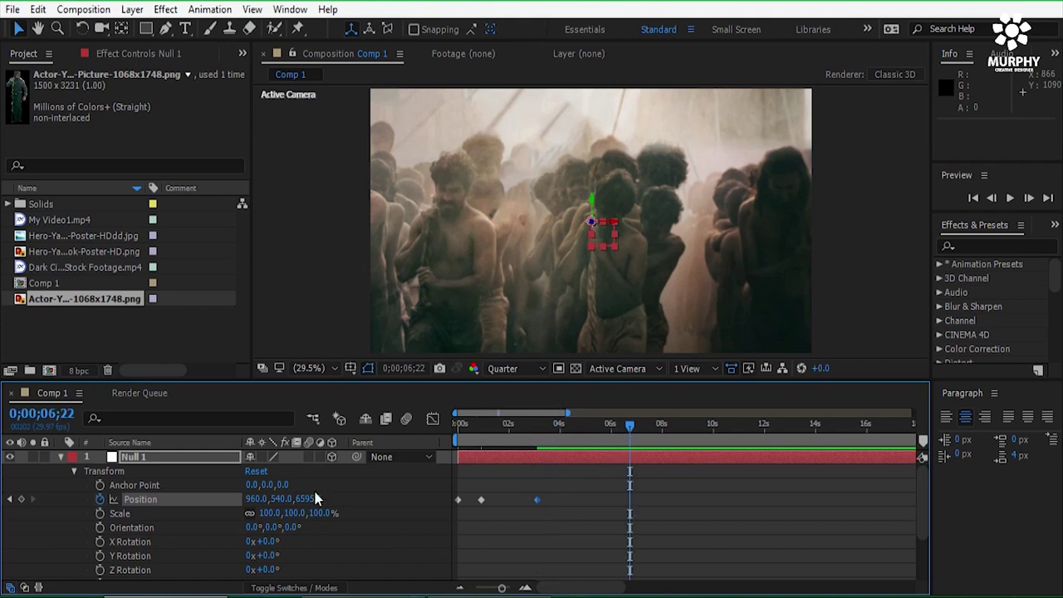
drag(311, 498, 150, 502)
mouse_move(304, 503)
mouse_down()
mouse_move(316, 507)
mouse_move(234, 490)
mouse_move(304, 498)
mouse_move(235, 510)
mouse_move(308, 500)
mouse_up()
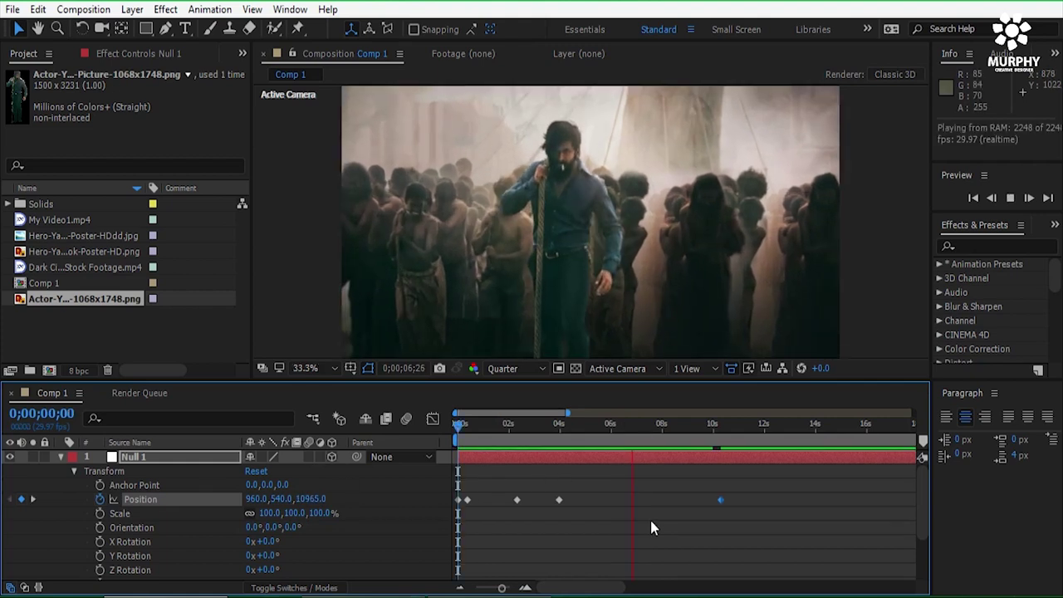
Reposition the crowd background layer in the active camera view and play the camera move from the start
click(719, 427)
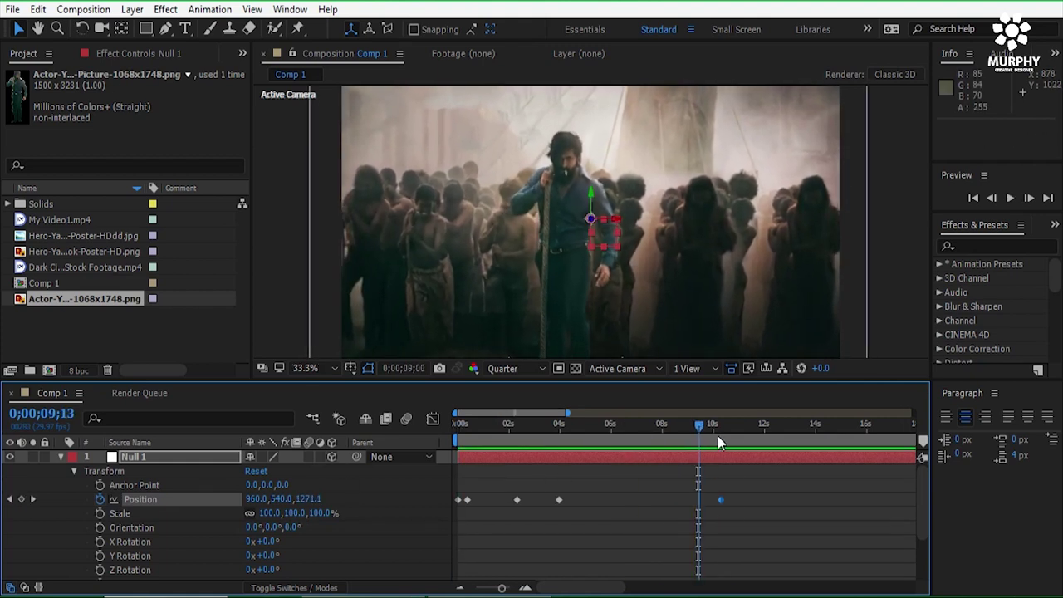
click(496, 285)
scroll(496, 284, down, 2)
drag(457, 308, 416, 325)
scroll(416, 325, up, 2)
scroll(416, 324, down, 1)
drag(735, 424, 455, 445)
key(space)
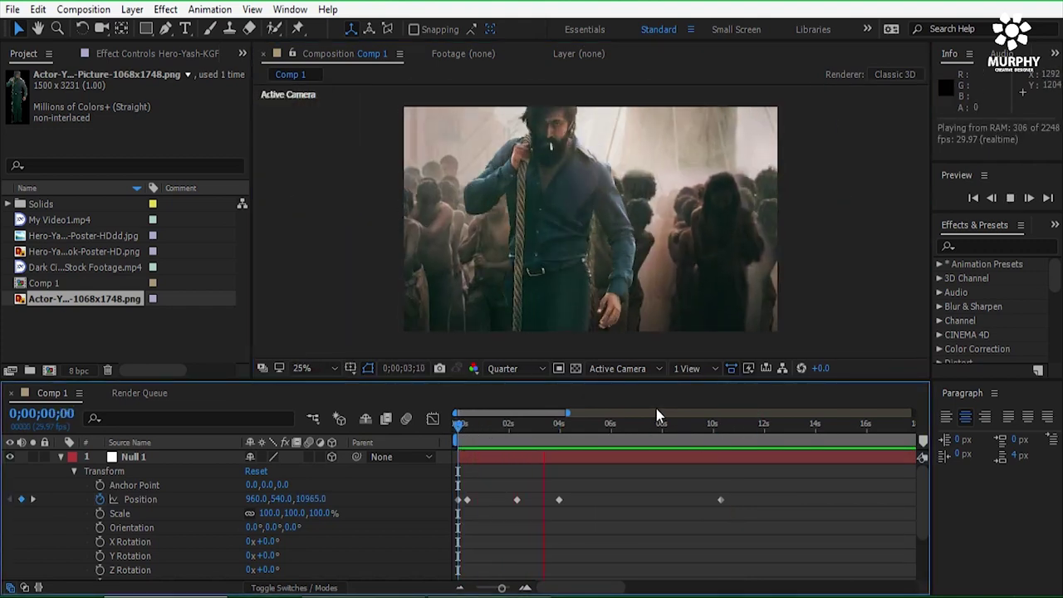
Move the null's last two position keyframes to slightly past 4 seconds and 14 seconds, and collapse its properties
click(549, 426)
drag(549, 425, 512, 424)
drag(559, 499, 584, 499)
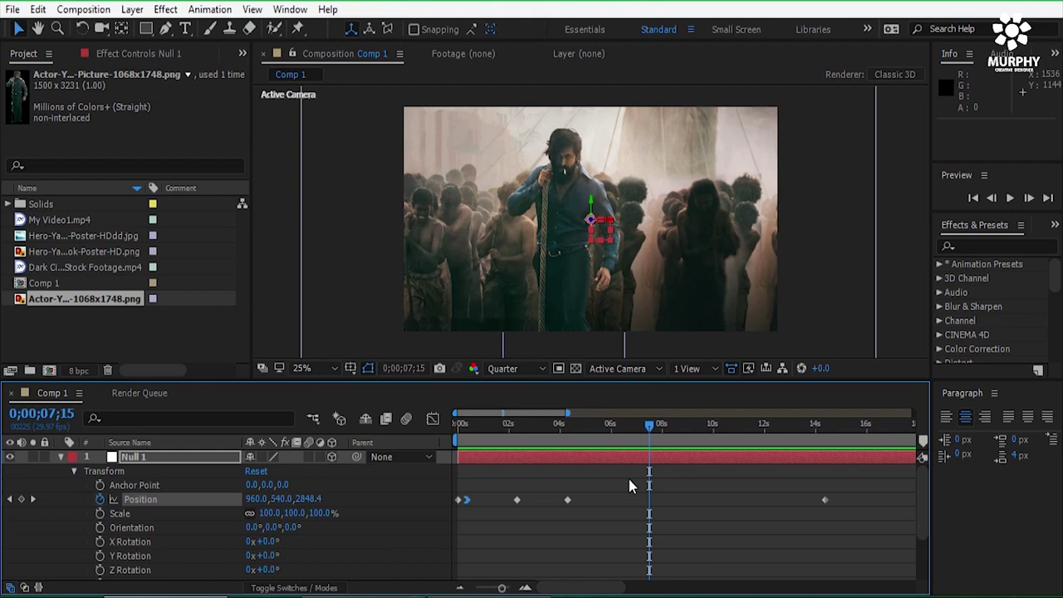
click(60, 457)
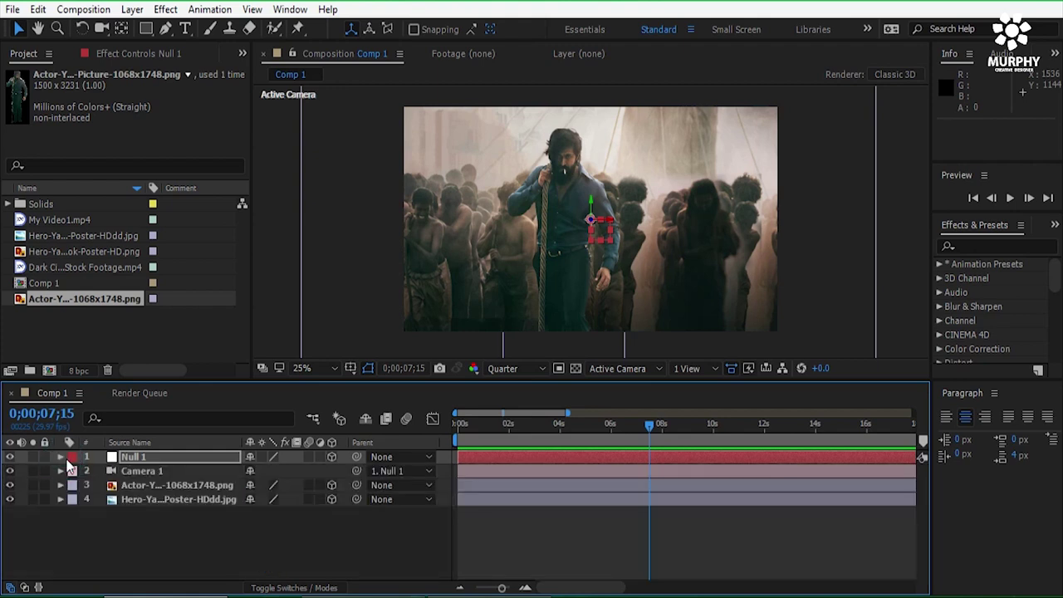
At 0;00;04;24, add the golden slogan PNG to the composition above the man cutout and make it a 3D layer
drag(640, 424, 583, 433)
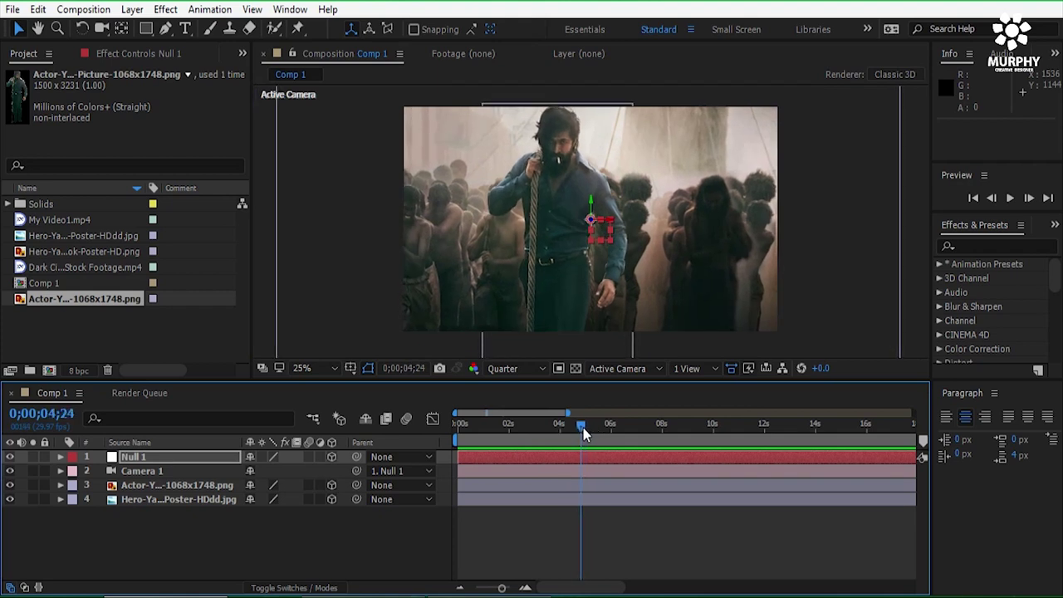
click(72, 236)
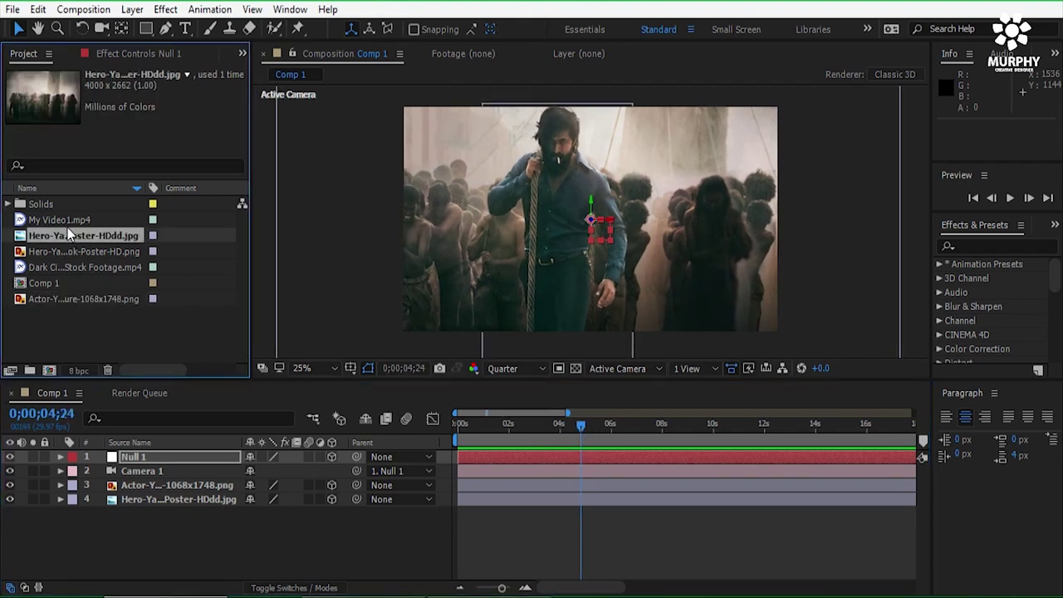
click(72, 251)
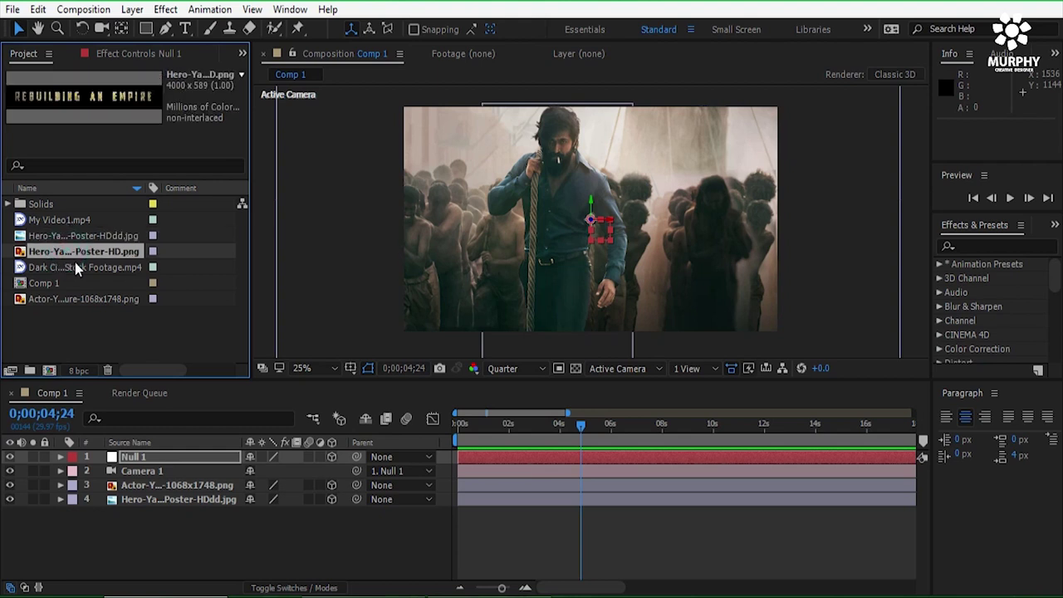
drag(73, 253, 165, 479)
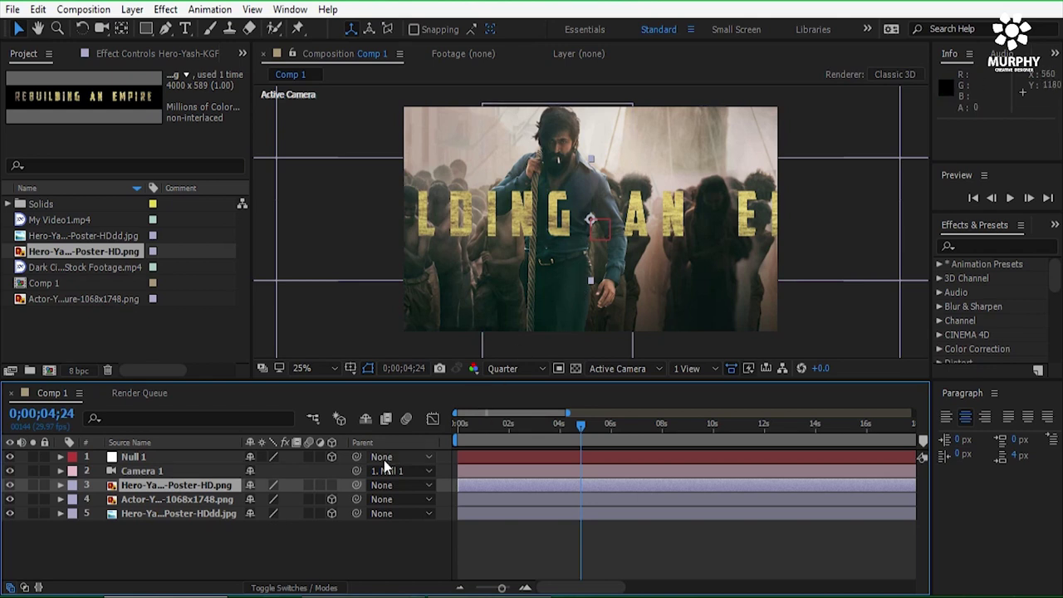
click(331, 486)
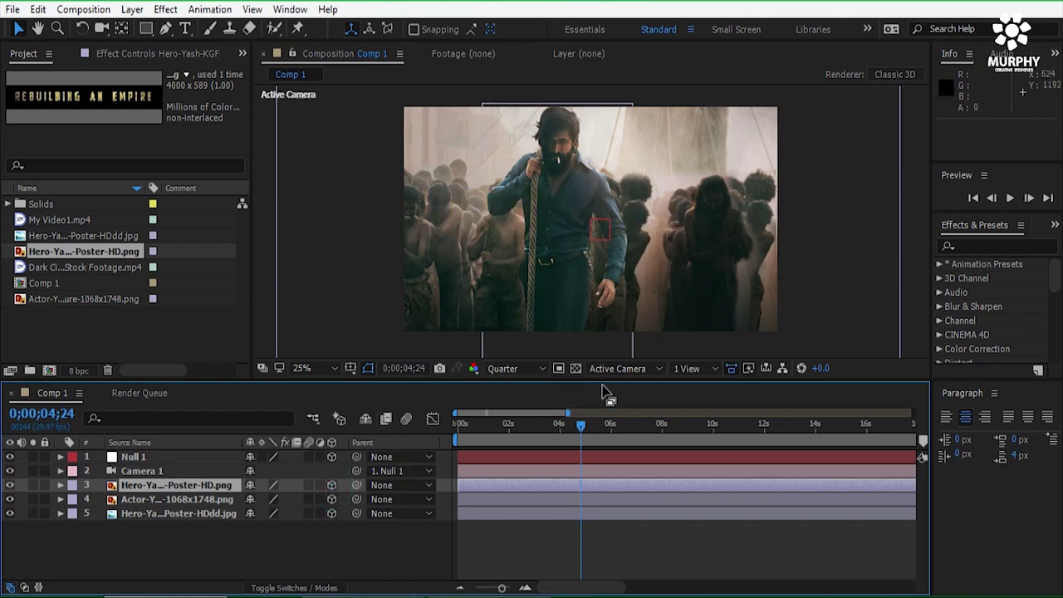
Show two side-by-side views and move the slogan lower and just in front of the man, at about 1015.6, 1071.9, 4160
click(713, 370)
click(714, 404)
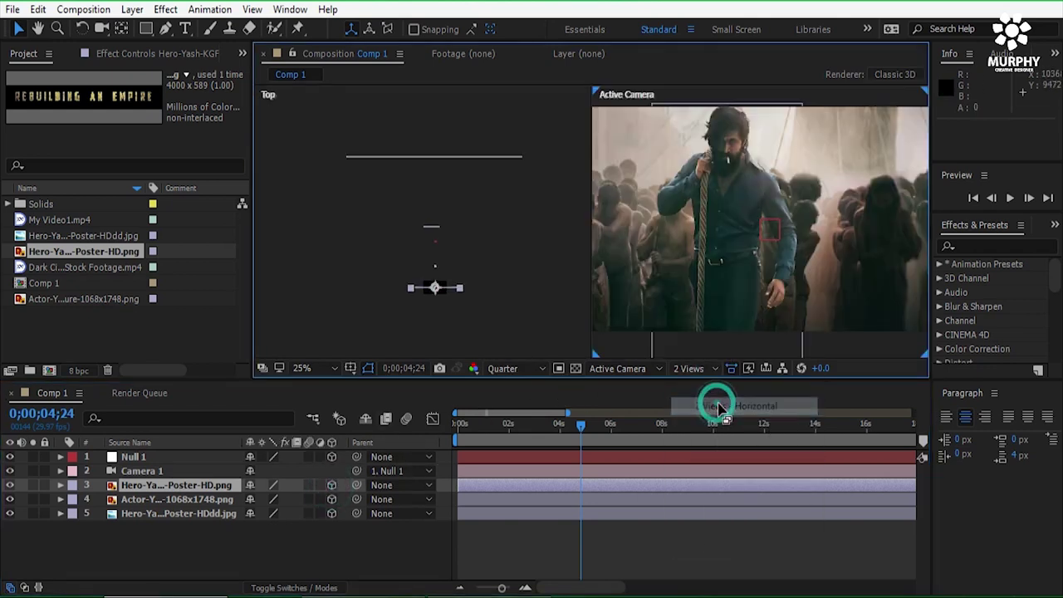
drag(451, 292, 450, 219)
drag(643, 232, 652, 295)
drag(450, 222, 453, 242)
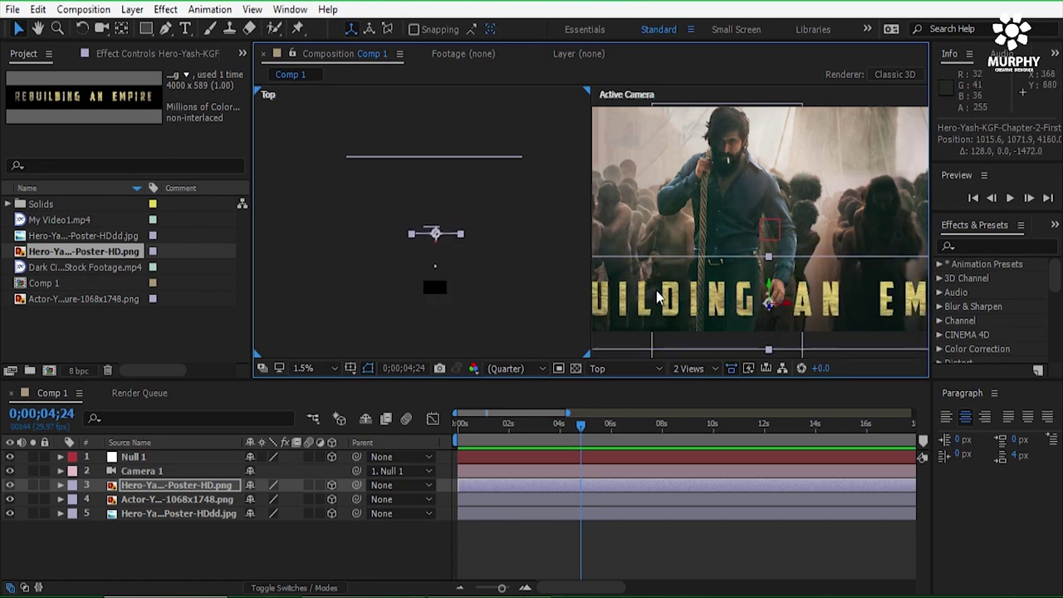
At 0;00;09;22, lower the slogan to about 962.7, 1494.9, 4160 and scale it to about 58%, 66%, 55%
scroll(706, 282, down, 2)
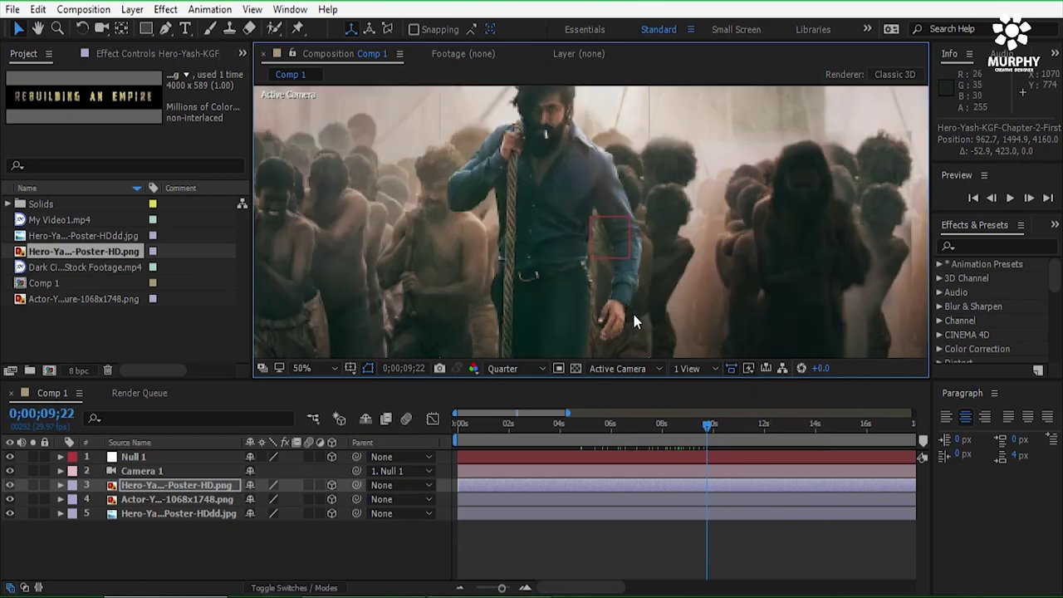
scroll(632, 311, down, 2)
mouse_move(707, 290)
mouse_down()
mouse_move(699, 300)
mouse_move(721, 304)
mouse_move(700, 301)
mouse_up()
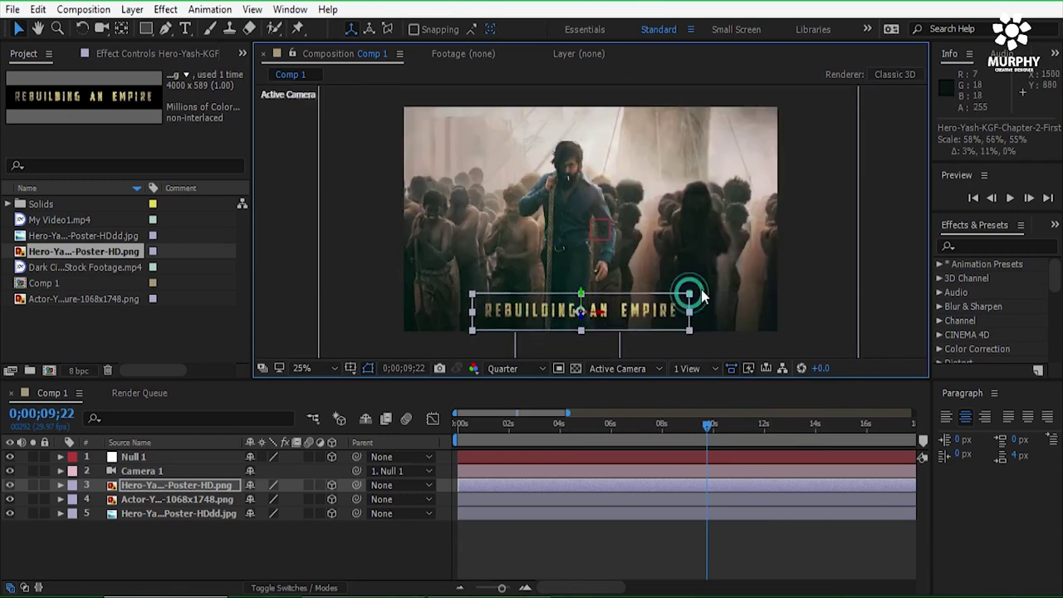
Preview the camera move with the slogan, reposition the slogan to about 978.8, 1510.6, 3968, and deselect it
click(608, 425)
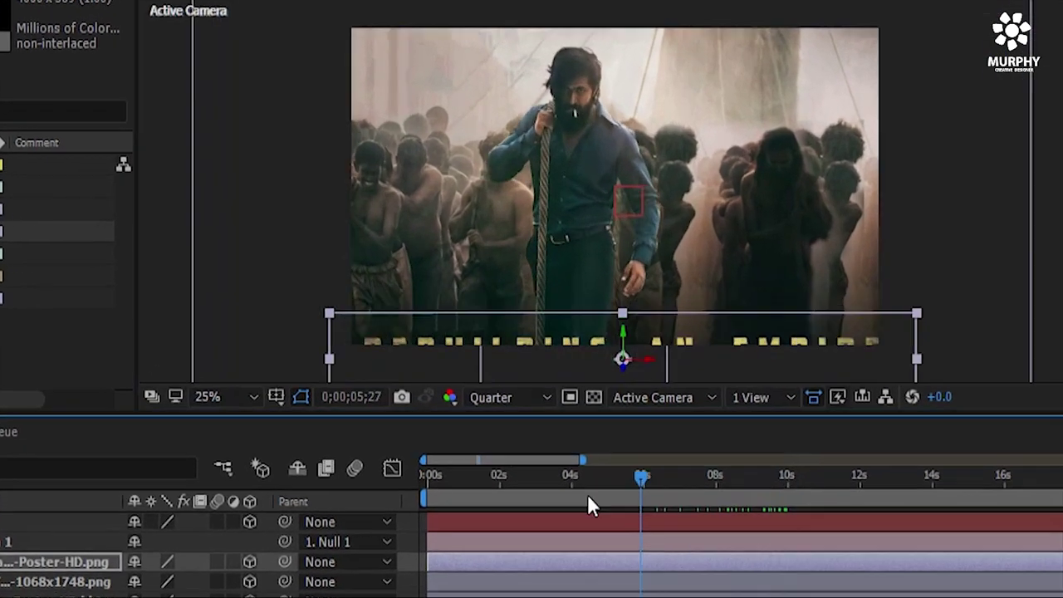
key(space)
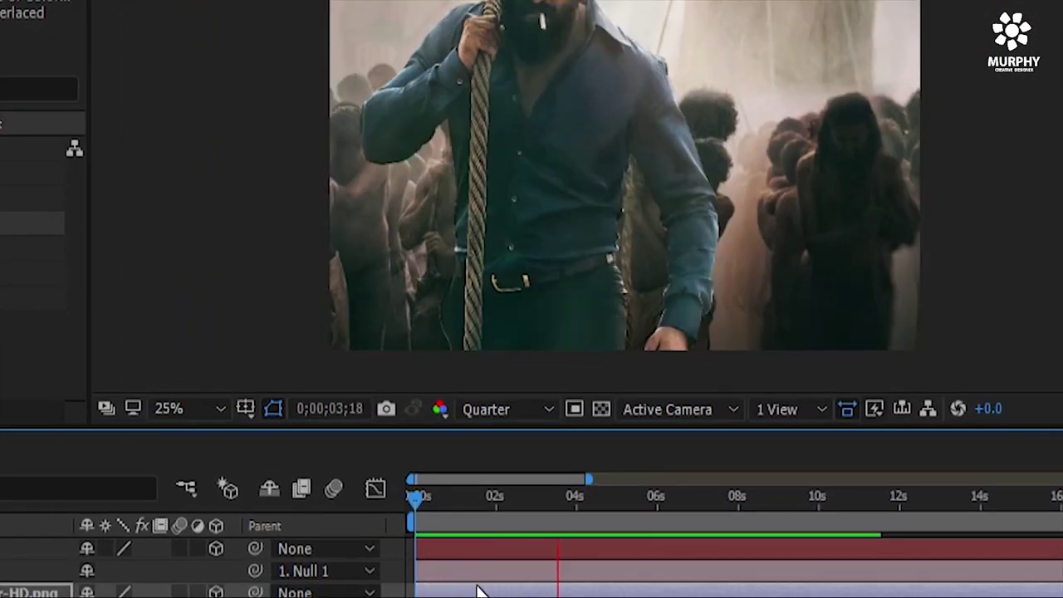
key(space)
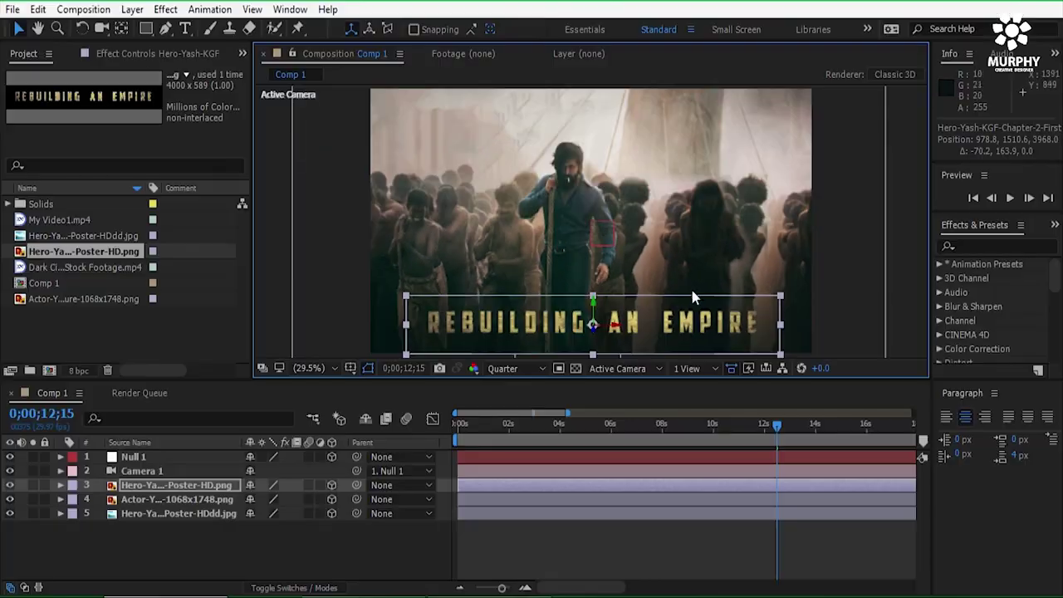
click(248, 558)
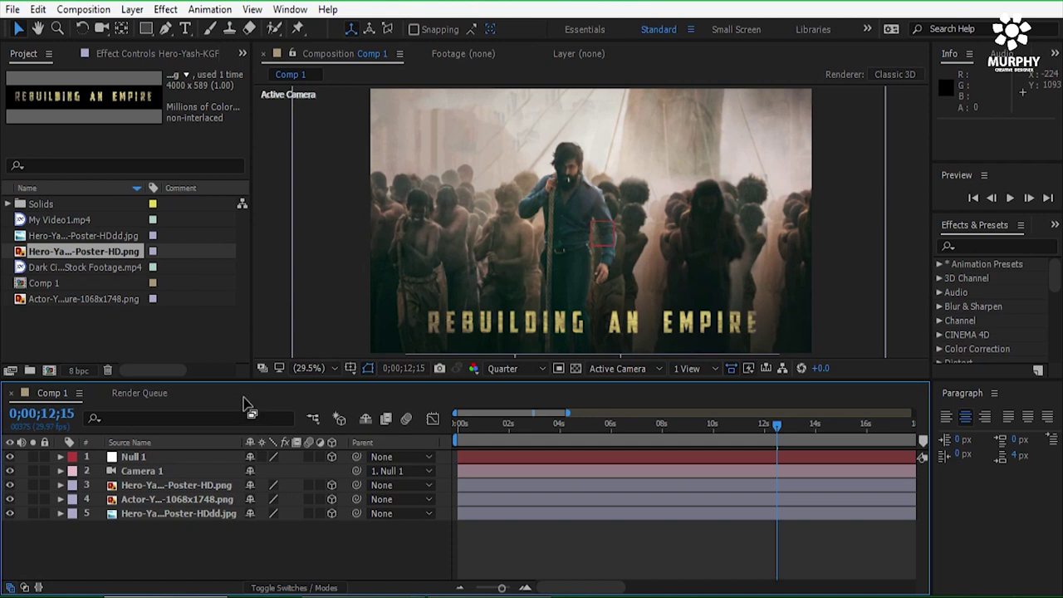
Add the smoke clip My Video1.mp4 to the composition directly below the camera layer and go to 0;00;08;08
click(60, 220)
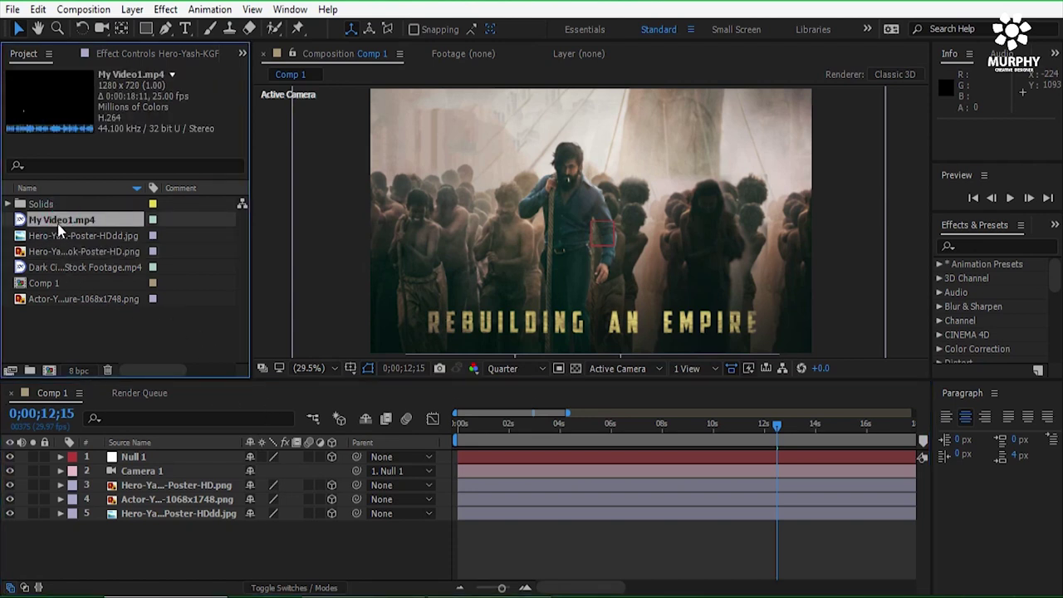
drag(53, 224, 159, 481)
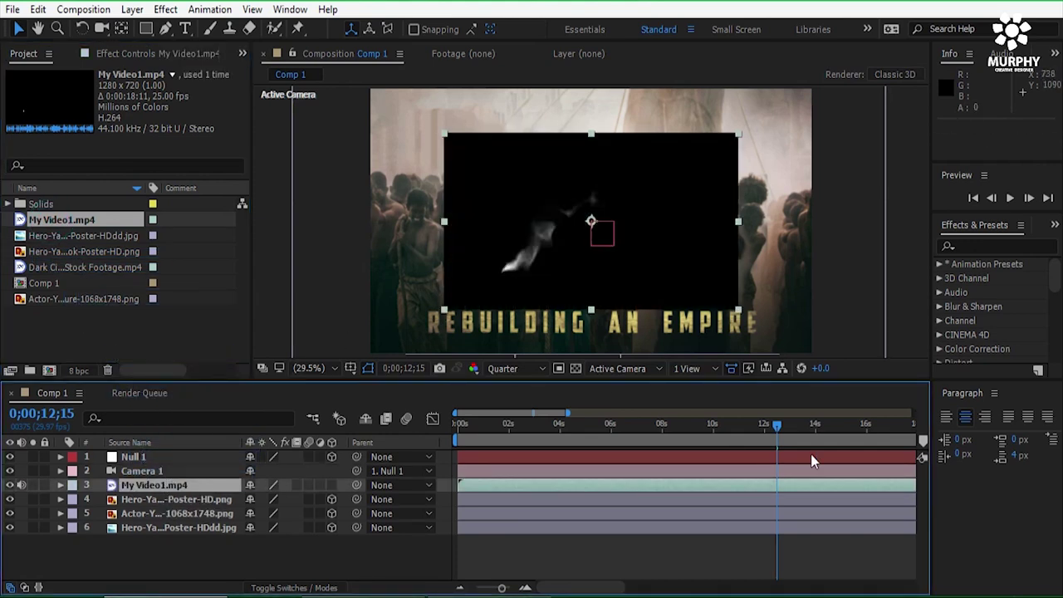
drag(775, 424, 668, 427)
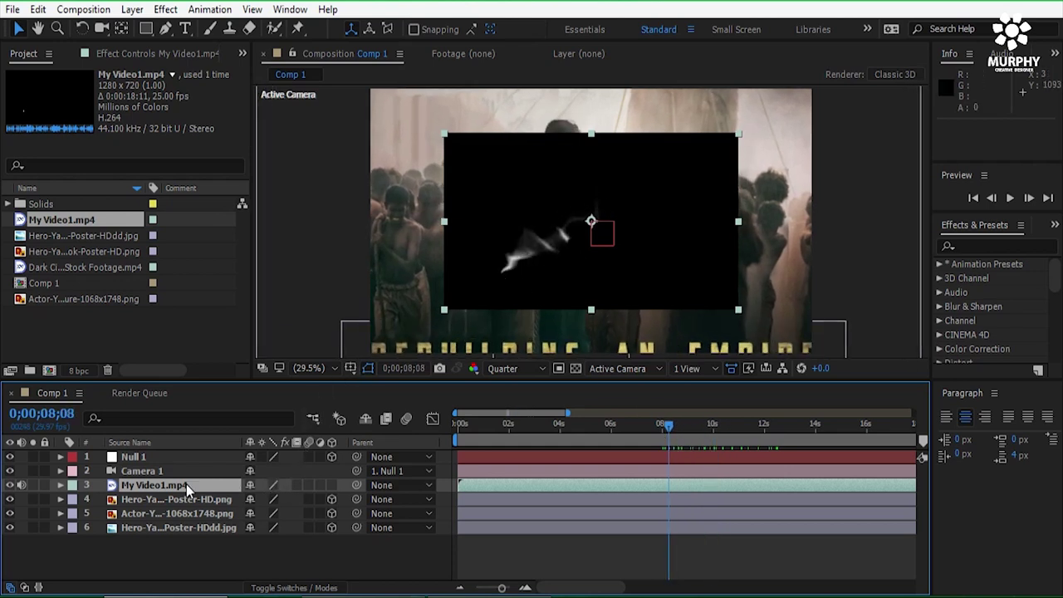
Set the smoke clip's blending mode to Screen and shift it slightly to about 966.8, 523.1
click(288, 588)
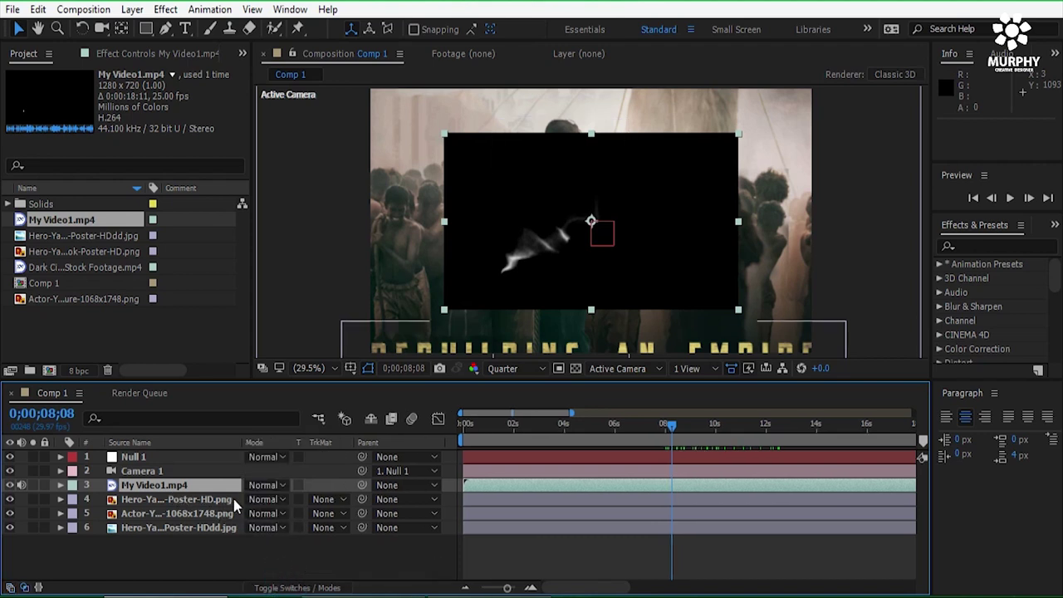
click(268, 487)
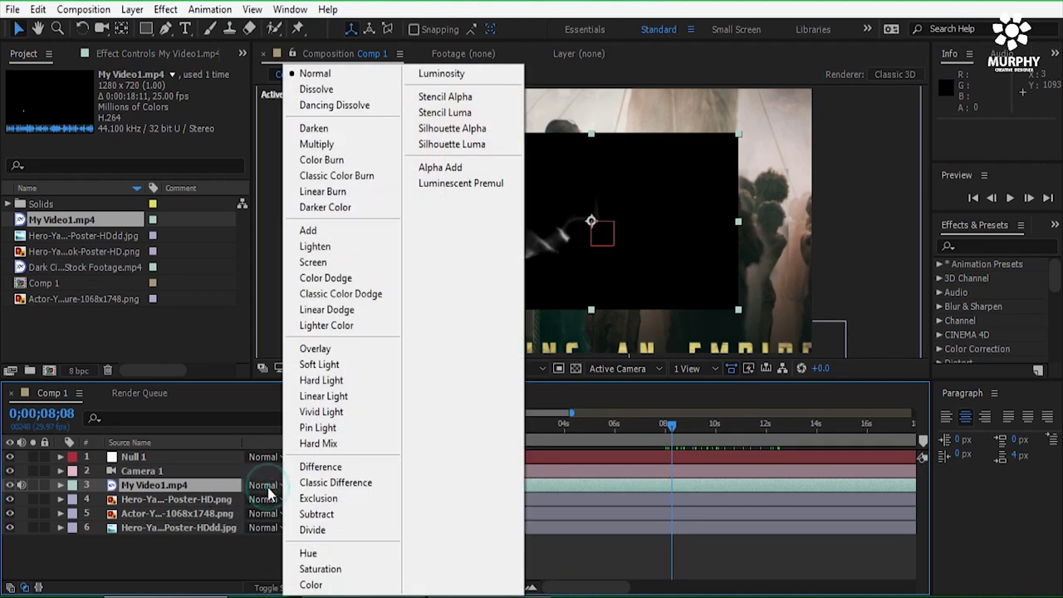
click(319, 263)
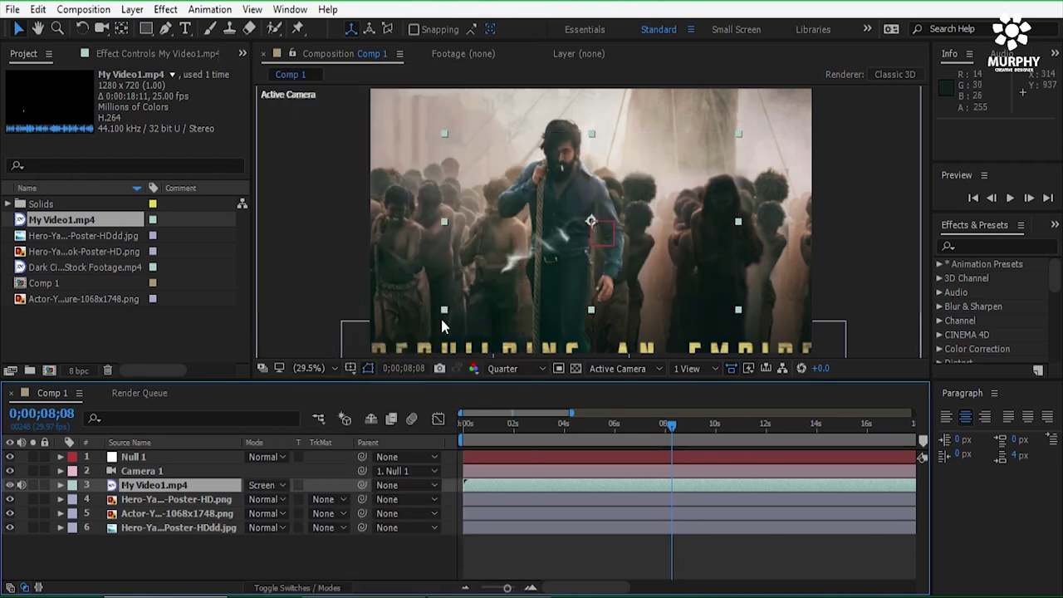
mouse_move(516, 264)
mouse_down()
mouse_move(538, 193)
mouse_move(544, 224)
mouse_move(532, 260)
mouse_move(519, 259)
mouse_up()
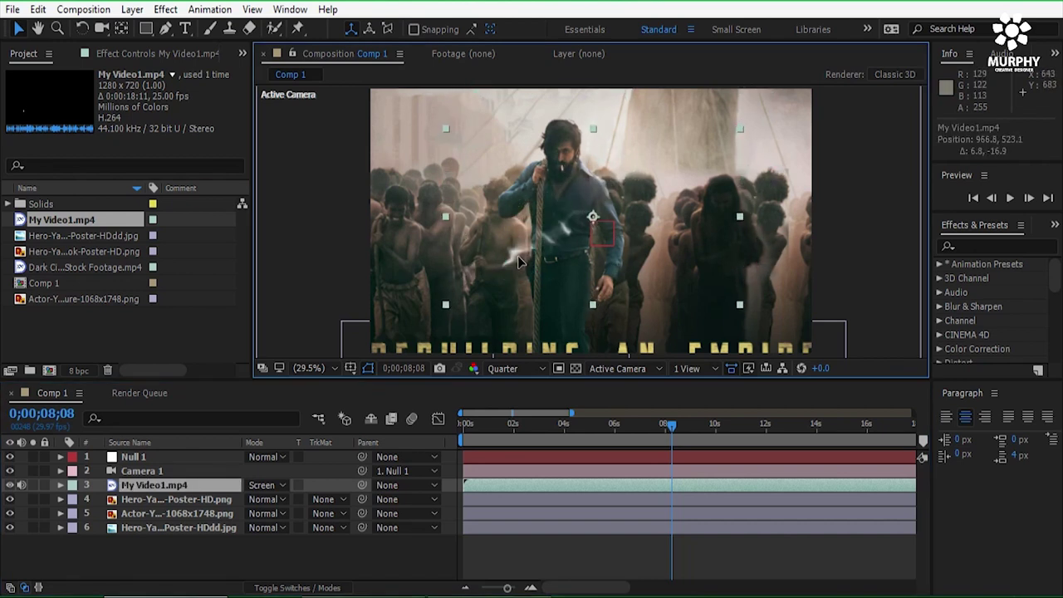
Make the smoke clip a 3D layer, show two side-by-side views, and move it in depth toward the man
click(288, 587)
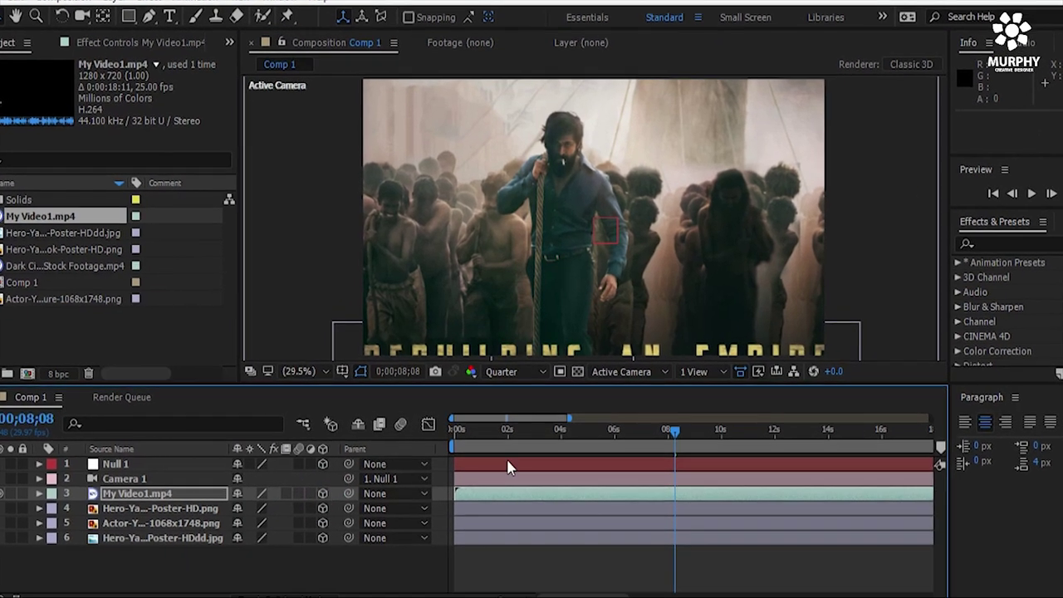
click(715, 373)
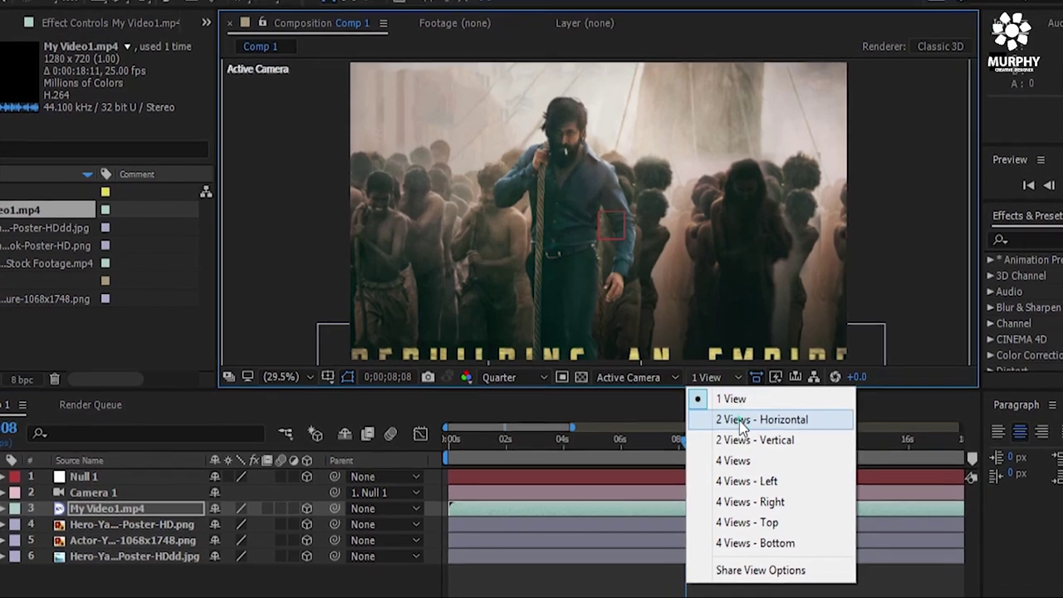
click(742, 421)
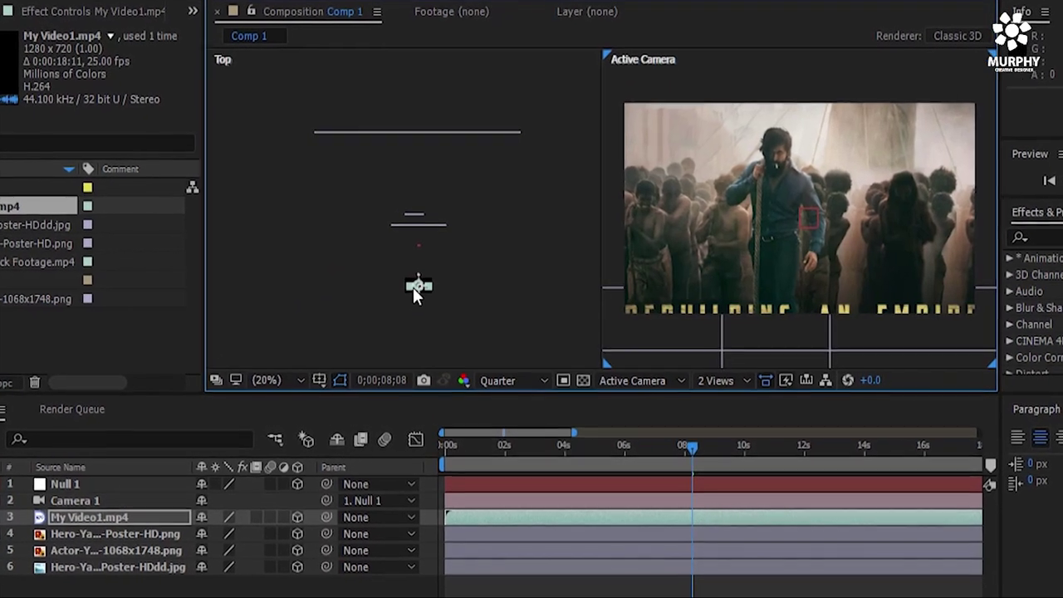
click(408, 286)
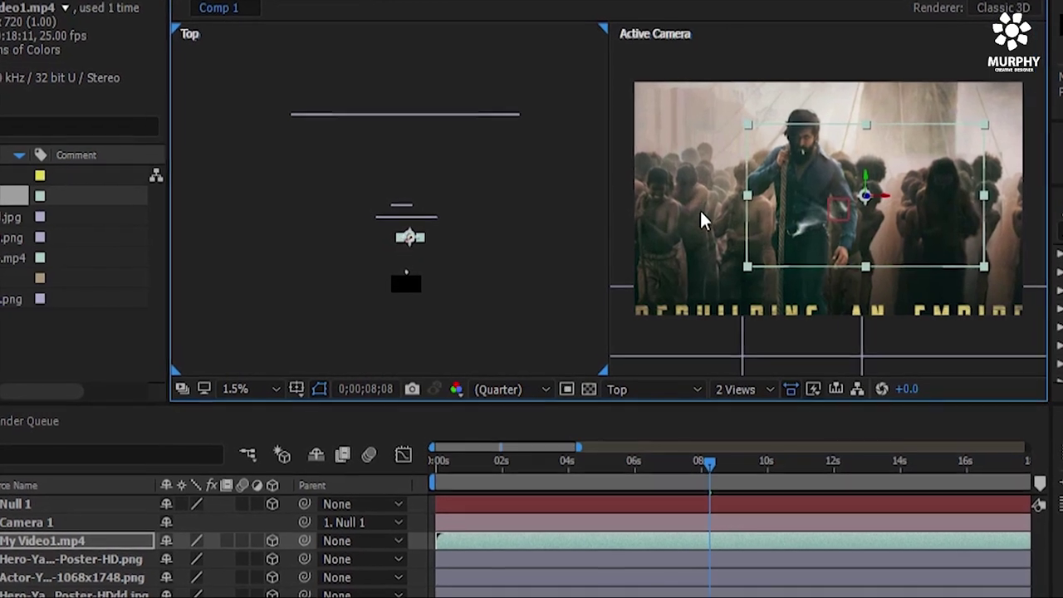
click(405, 239)
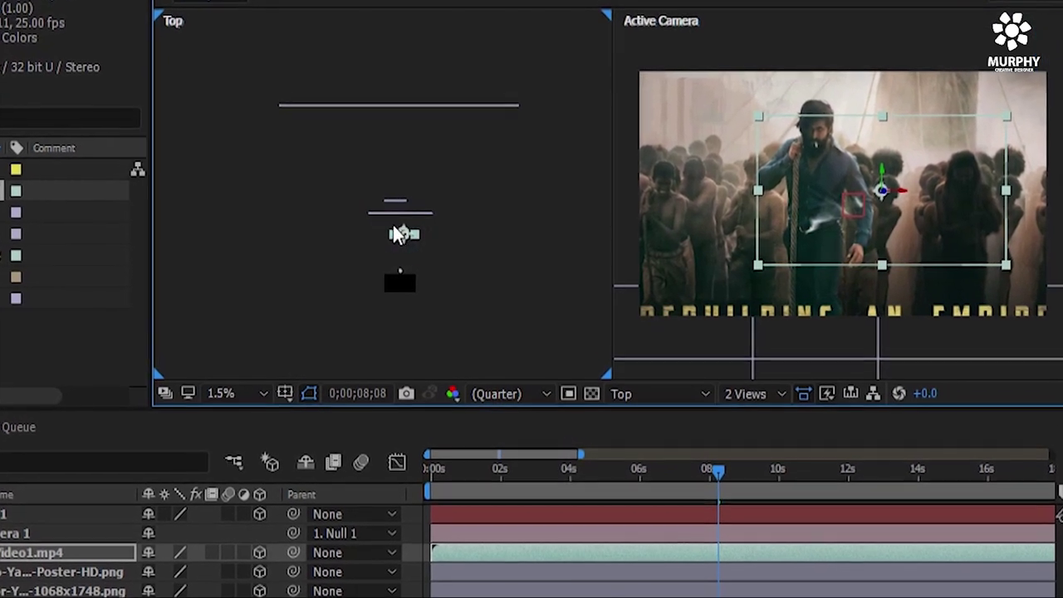
drag(403, 230, 398, 208)
At 0;00;03;14, place the smoke just in front of the man's mouth, at about 1089.1, -98.8, 4656, and return to a single view
click(772, 214)
drag(722, 475, 553, 473)
click(756, 395)
click(747, 411)
scroll(519, 158, up, 3)
click(760, 397)
click(783, 512)
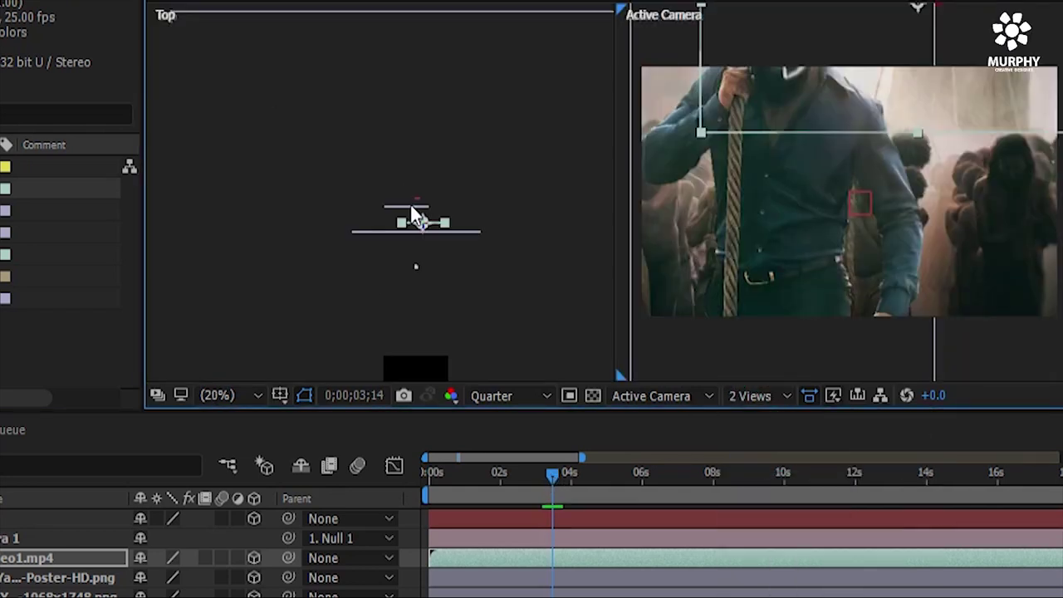
scroll(415, 217, up, 3)
click(440, 253)
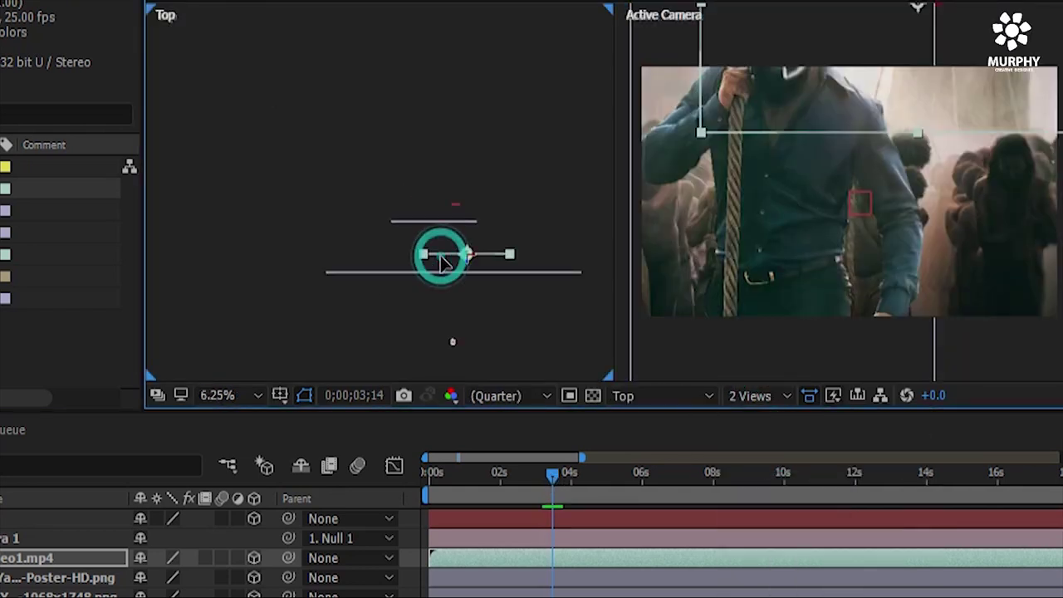
drag(440, 253, 417, 228)
drag(835, 160, 924, 66)
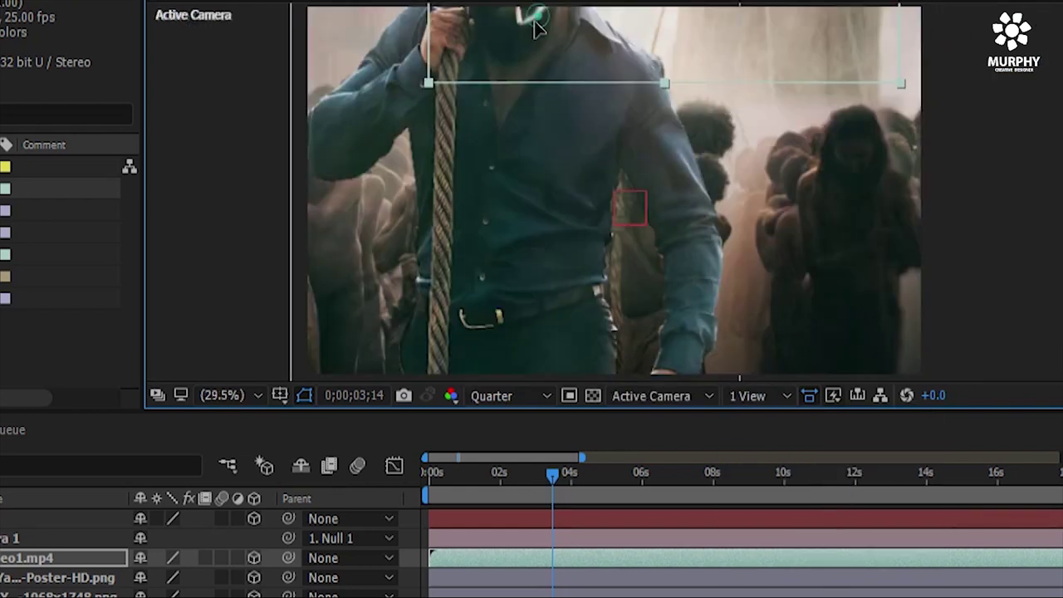
mouse_move(535, 27)
mouse_down()
mouse_move(557, 42)
mouse_move(537, 25)
mouse_up()
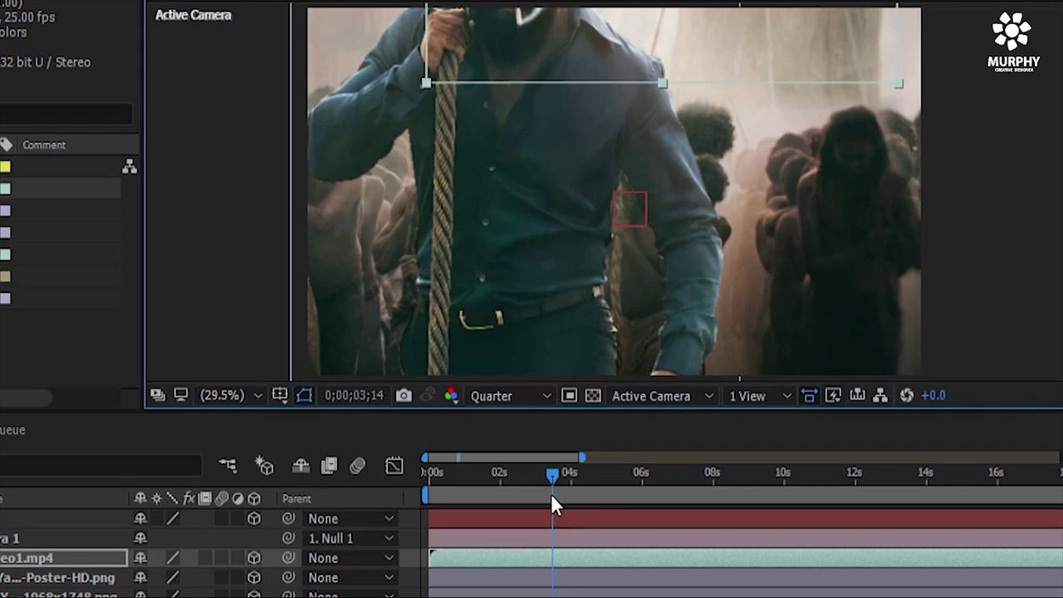
Examine how the smoke lines up with the man's mouth along the camera move, including close up at 0;00;11;00
drag(550, 481, 667, 485)
click(261, 397)
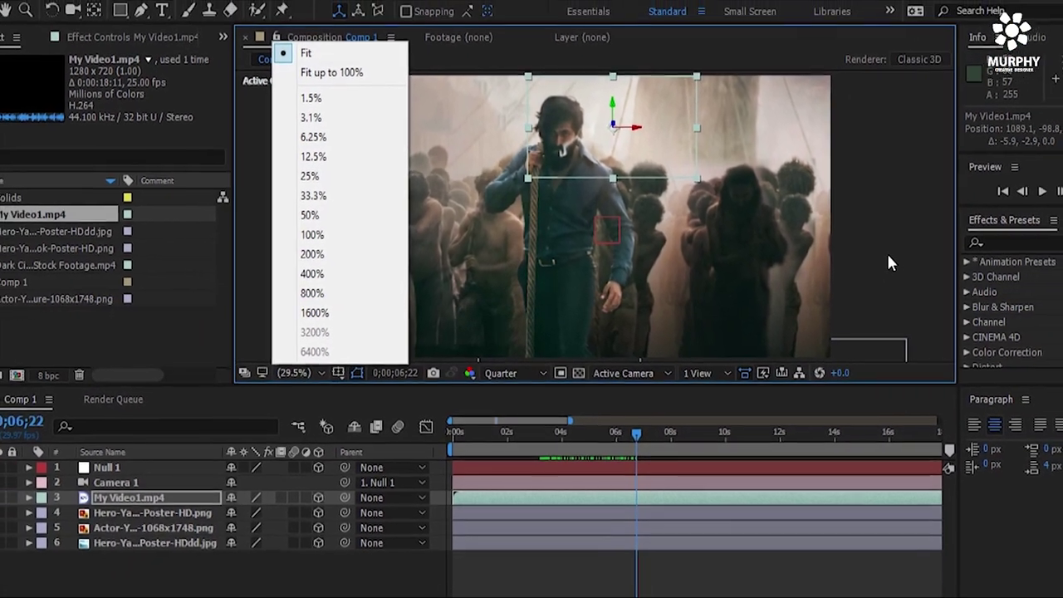
click(962, 243)
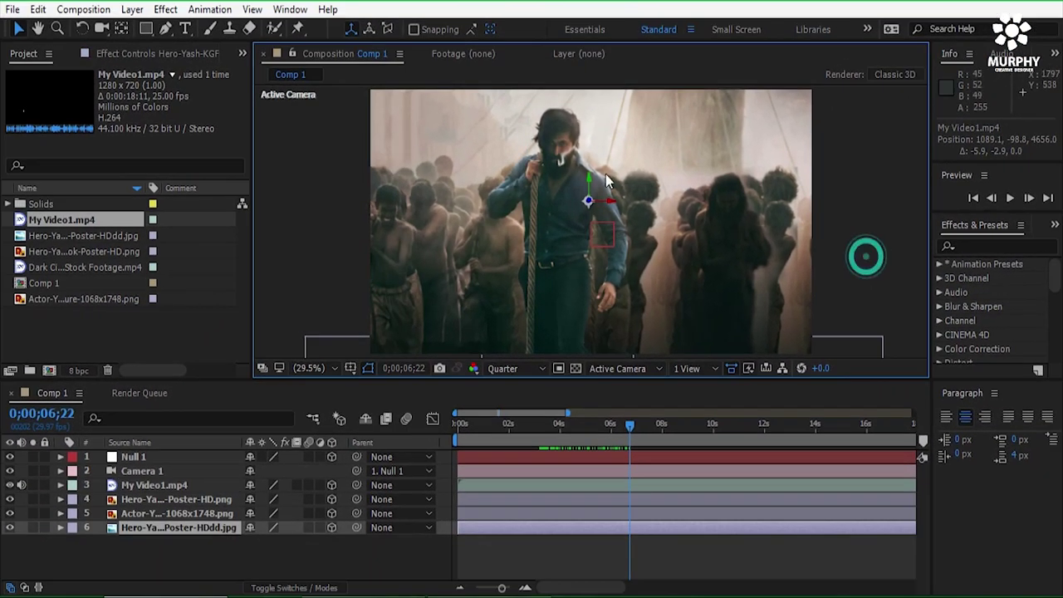
scroll(606, 174, up, 4)
key(h)
drag(576, 158, 739, 434)
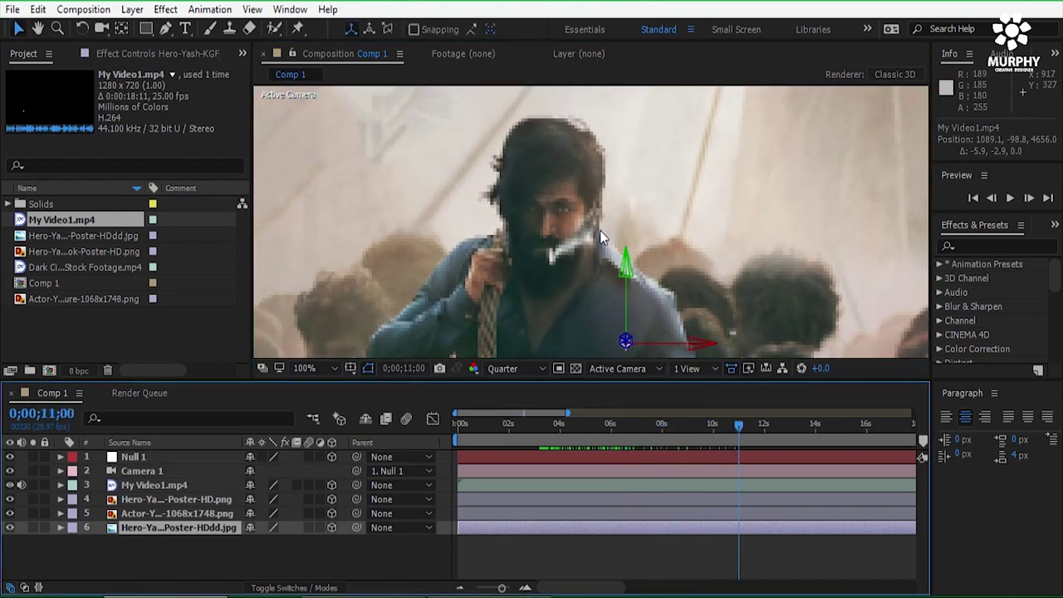
scroll(603, 237, down, 2)
scroll(601, 229, down, 2)
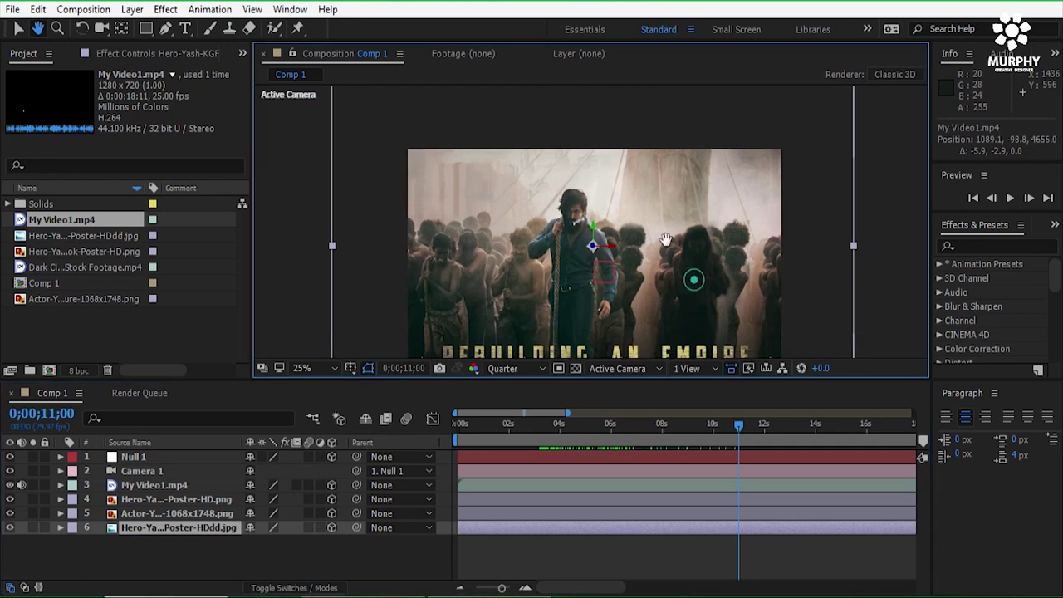
drag(739, 428, 855, 436)
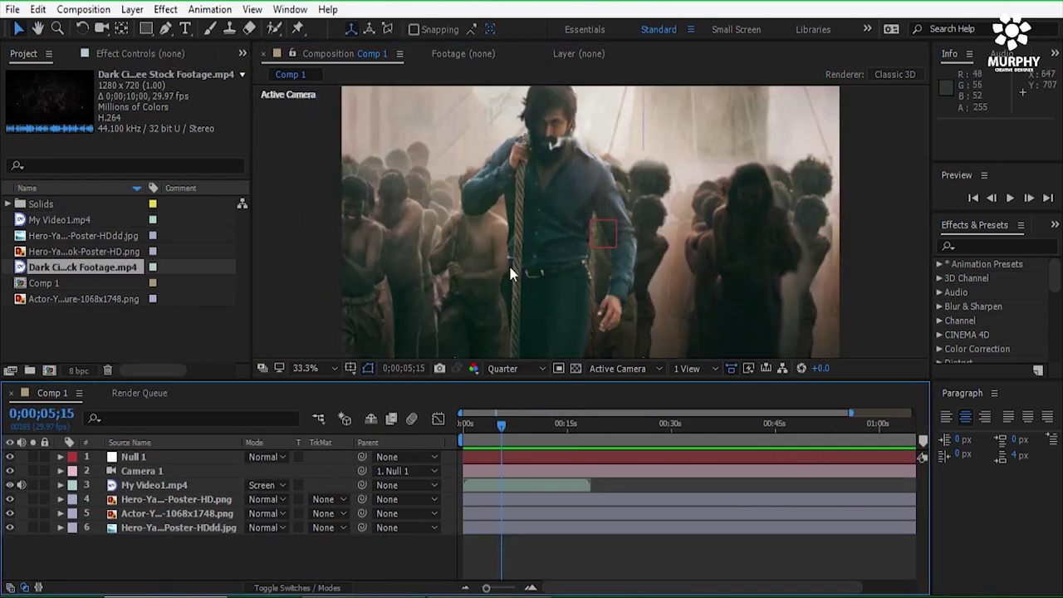
Add the Dark Cinematic Background stock footage directly below the camera layer and scale it to 168%
click(62, 252)
click(66, 237)
click(65, 268)
drag(140, 359, 207, 478)
scroll(480, 274, down, 2)
drag(467, 277, 452, 304)
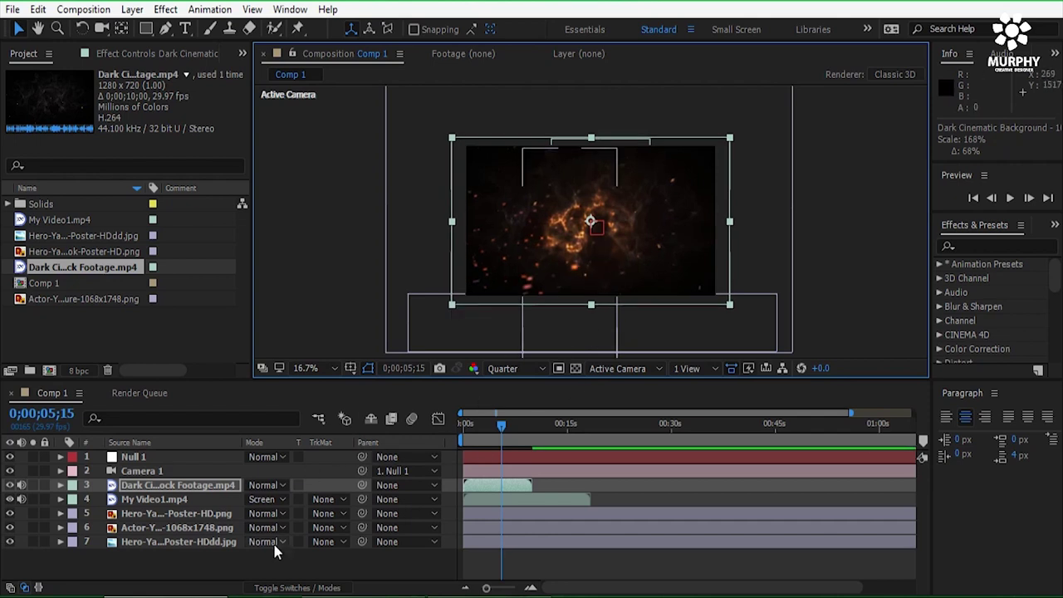
Set the ember footage's blending mode to Screen, enlarge it to about 239.7% and move it to about 1422, 366
click(285, 580)
click(266, 485)
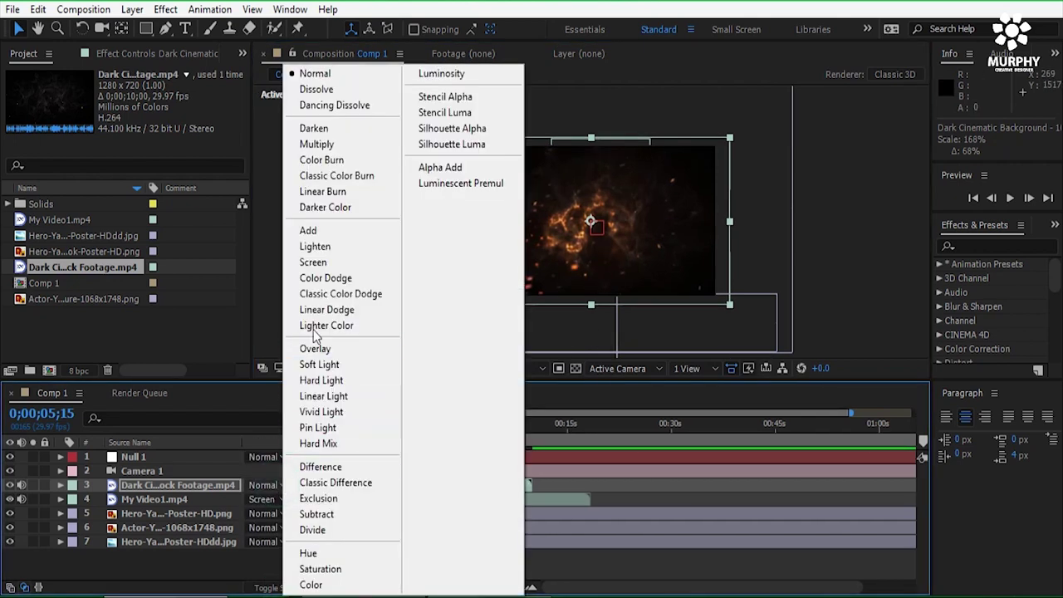
click(320, 264)
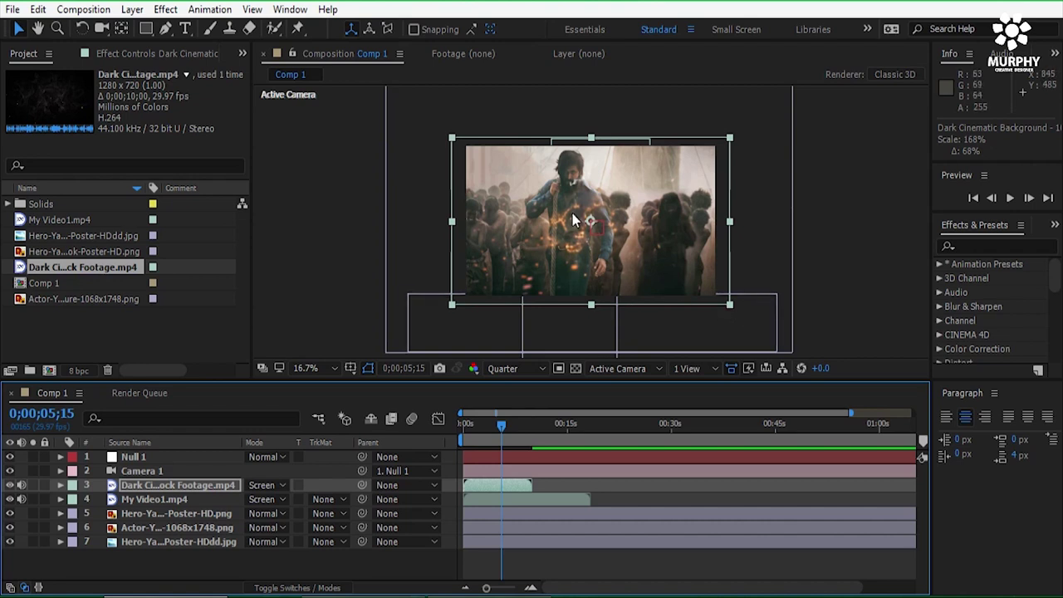
drag(581, 274, 570, 332)
Shift the ember footage in time so it starts at 0;00;02;21, and put the current time there
drag(501, 424, 453, 434)
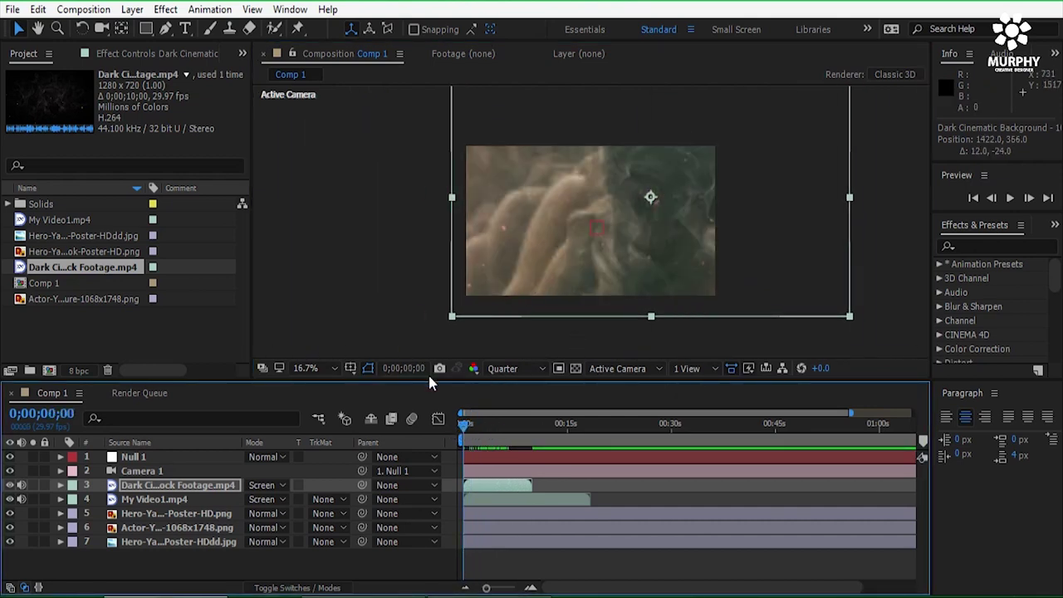
key(period)
drag(499, 484, 509, 484)
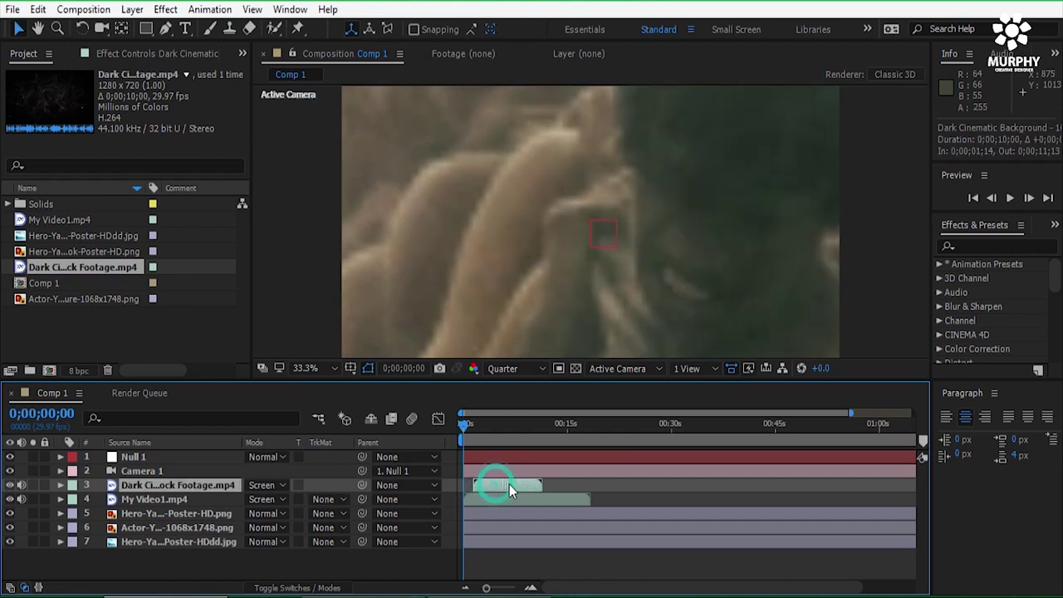
drag(465, 432, 483, 431)
drag(492, 484, 489, 485)
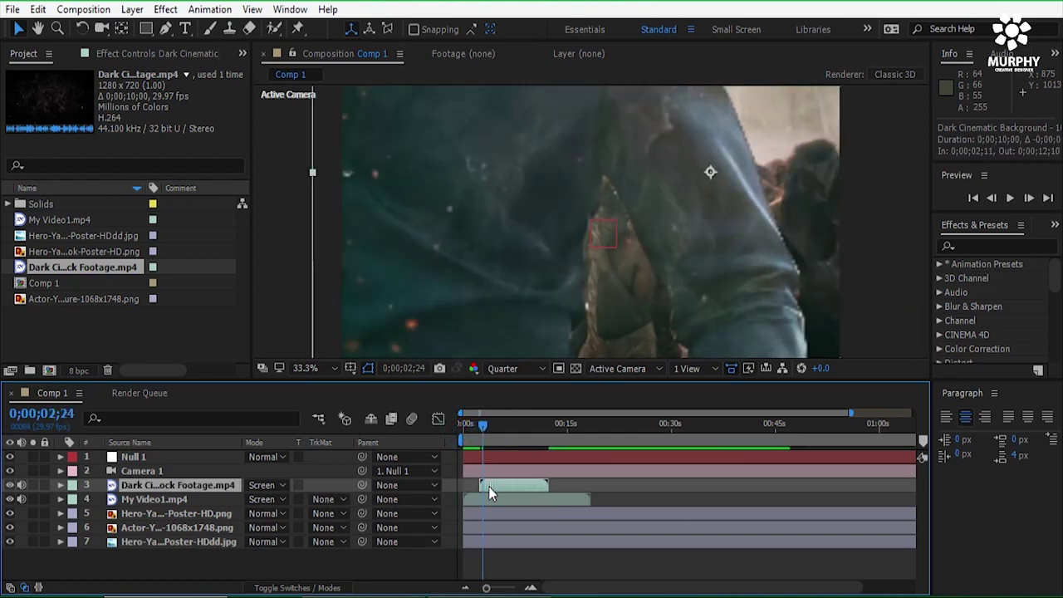
click(479, 428)
drag(479, 428, 481, 429)
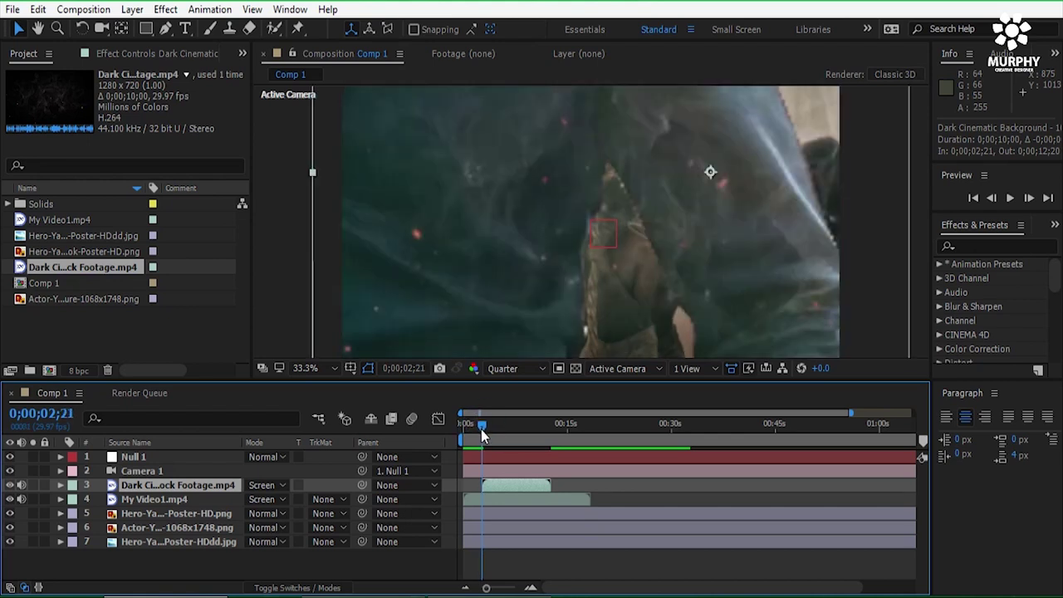
Preview the camera move with the embers over the poster and fit the composition in the viewer
key(space)
scroll(585, 289, down, 2)
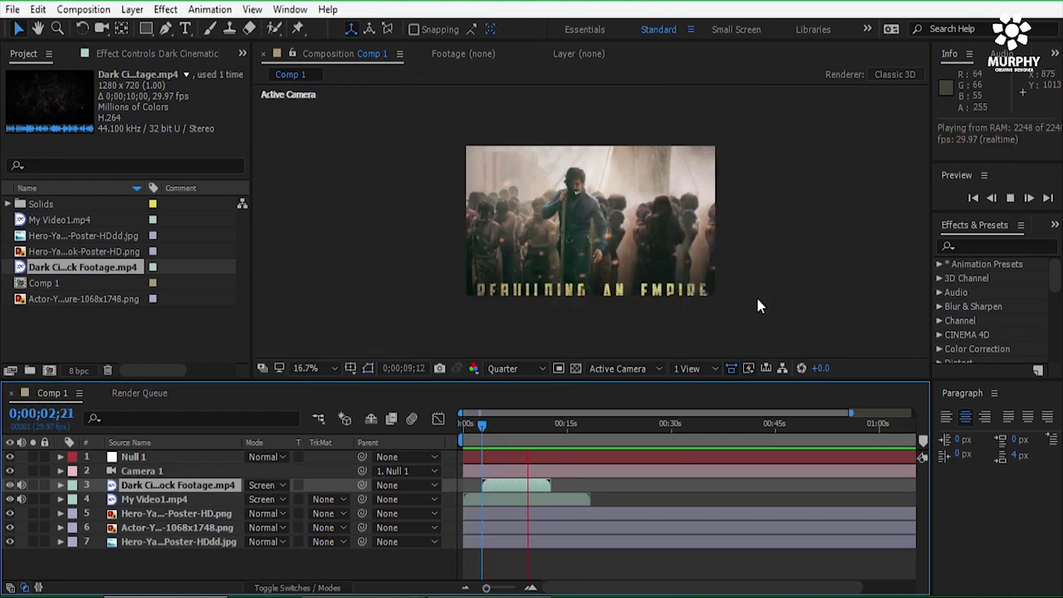
key(shift+slash)
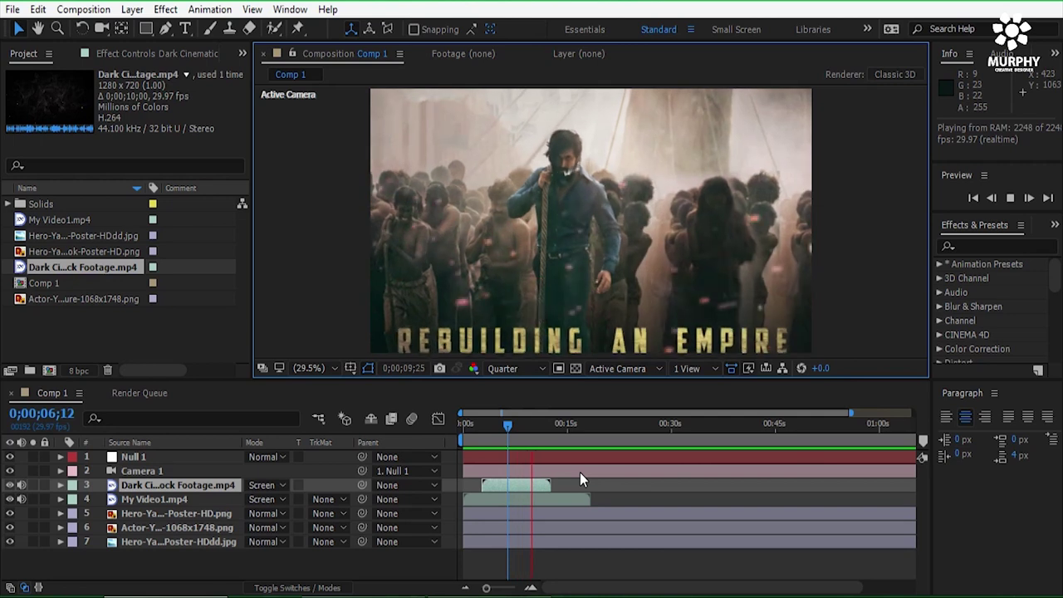
At 0;00;08;02, lower the ember footage's opacity to 62% and collapse its properties
click(519, 427)
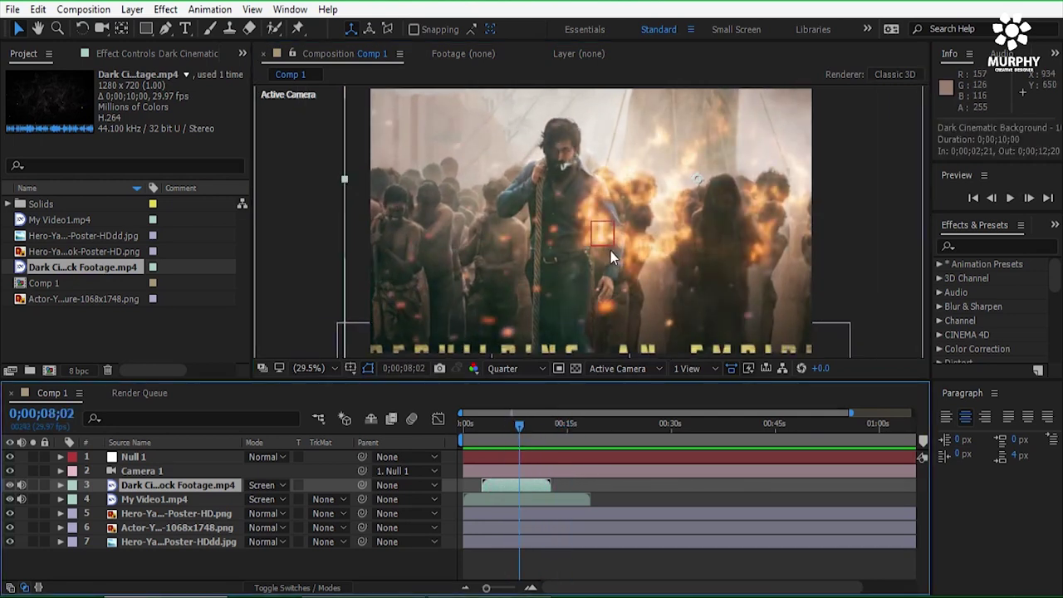
click(60, 485)
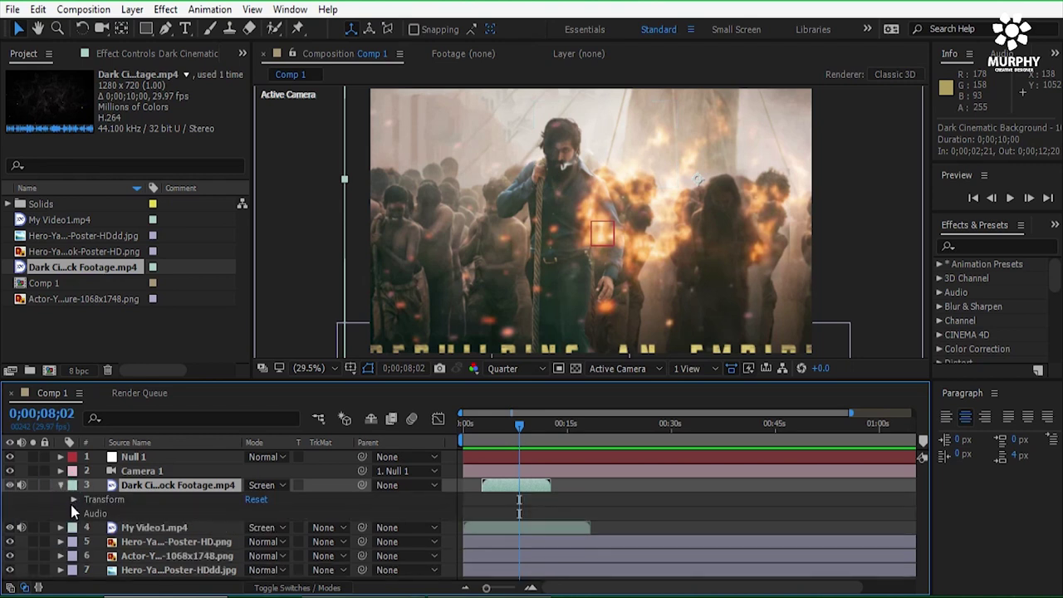
click(73, 499)
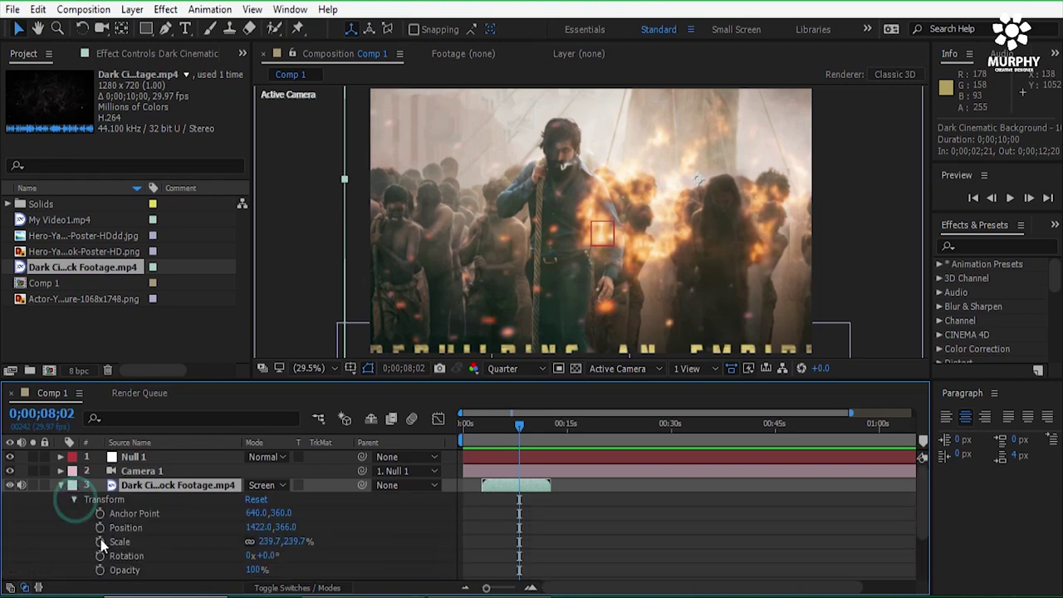
scroll(147, 574, down, 1)
click(258, 528)
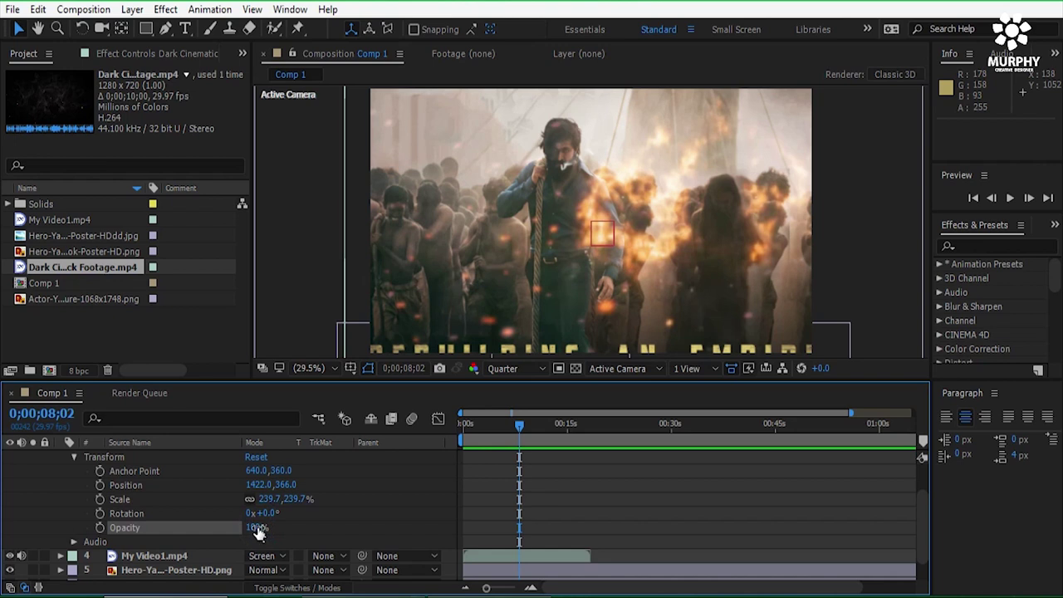
drag(259, 532, 218, 521)
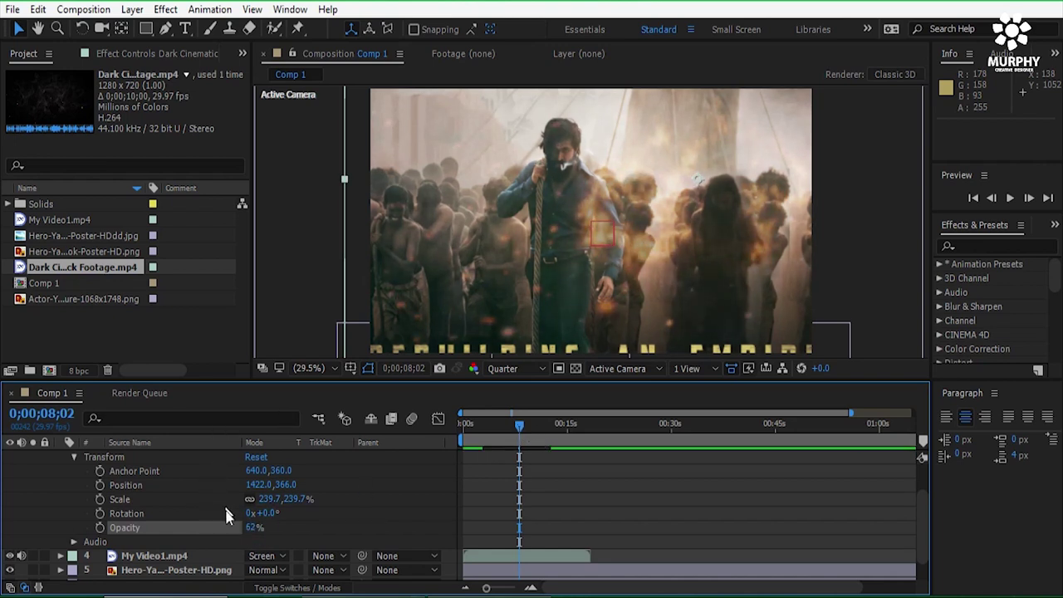
click(76, 459)
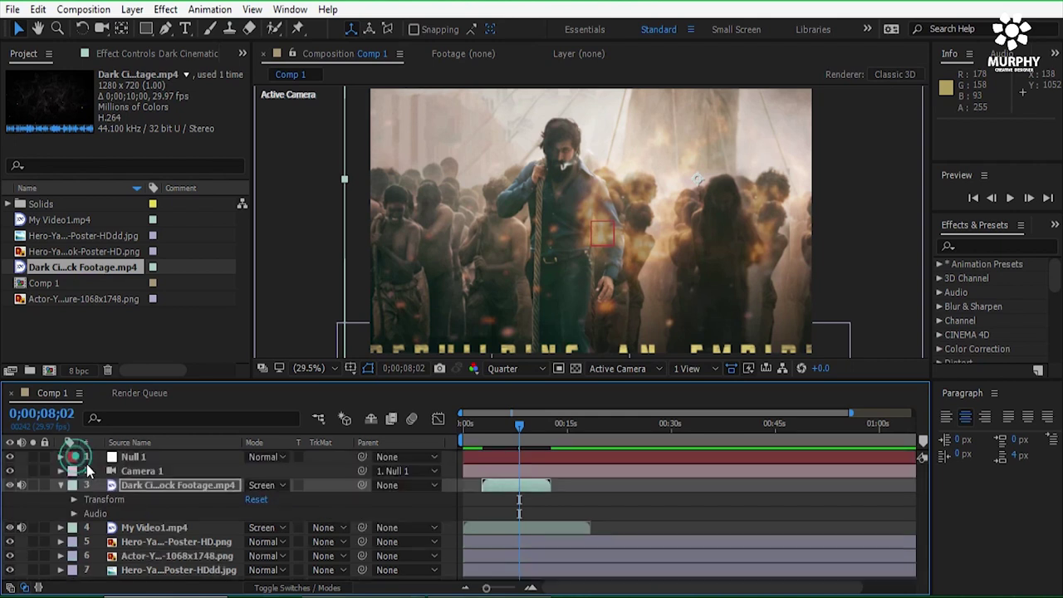
click(59, 485)
Preview the animation from the start with the softened embers and stop at about 0;00;09;03
drag(524, 427, 463, 434)
key(space)
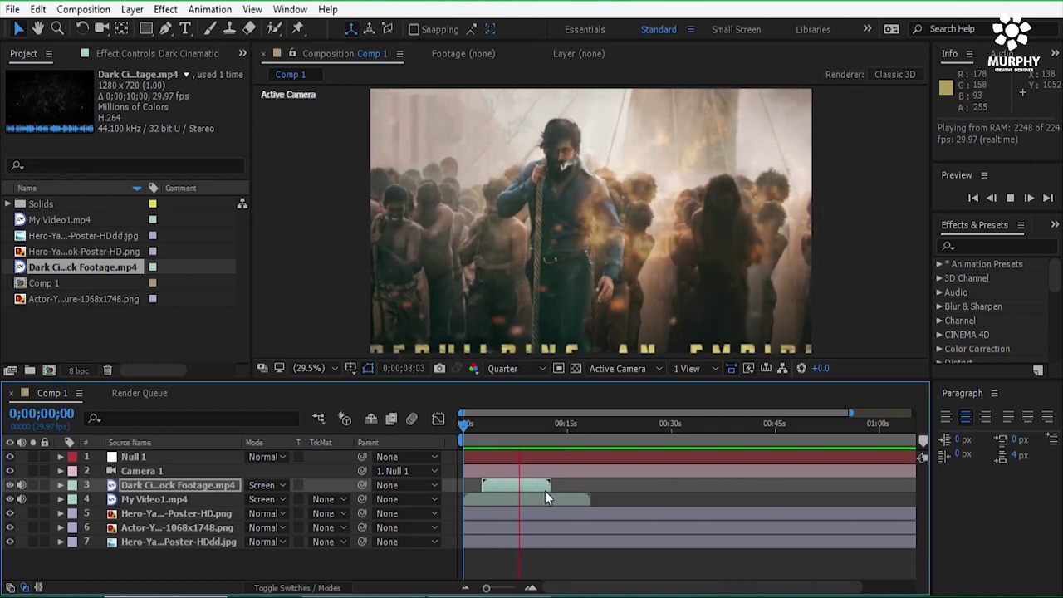
key(space)
key(comma)
key(comma)
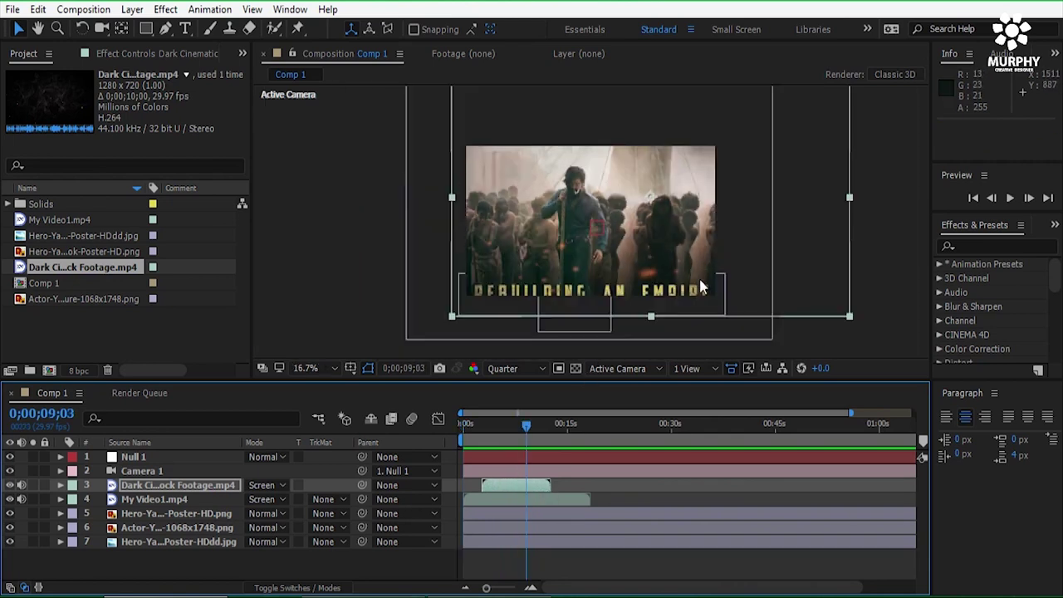
Duplicate the ember footage layer and shift the copy in time so it starts at 0;00;12;00, near the first clip's end
click(538, 491)
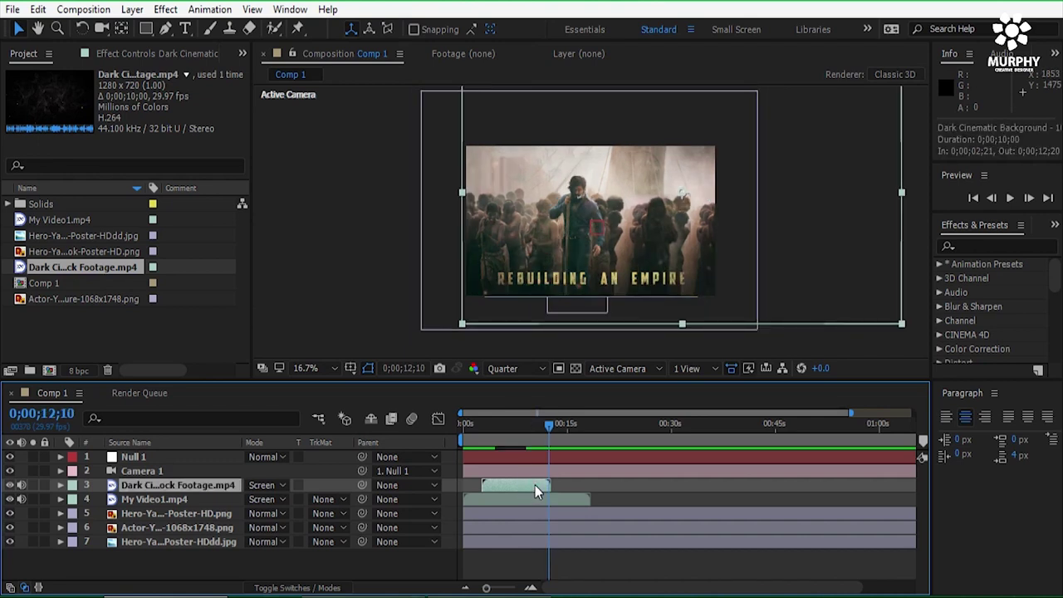
key(ctrl+d)
drag(524, 502, 585, 502)
click(546, 422)
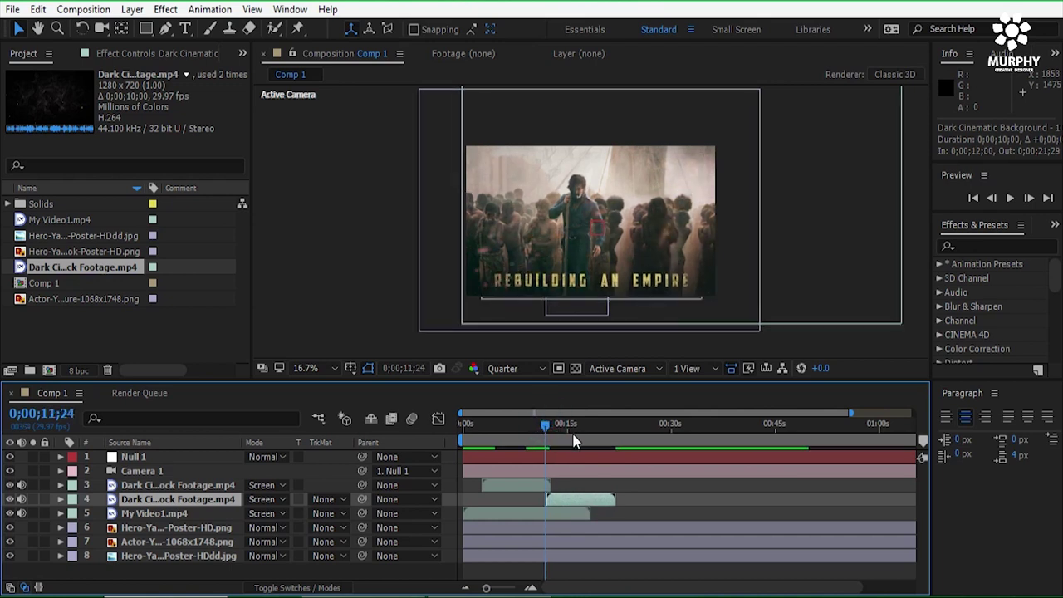
Preview the transition into the second ember clip and check the frames up to 0;00;17;15
key(space)
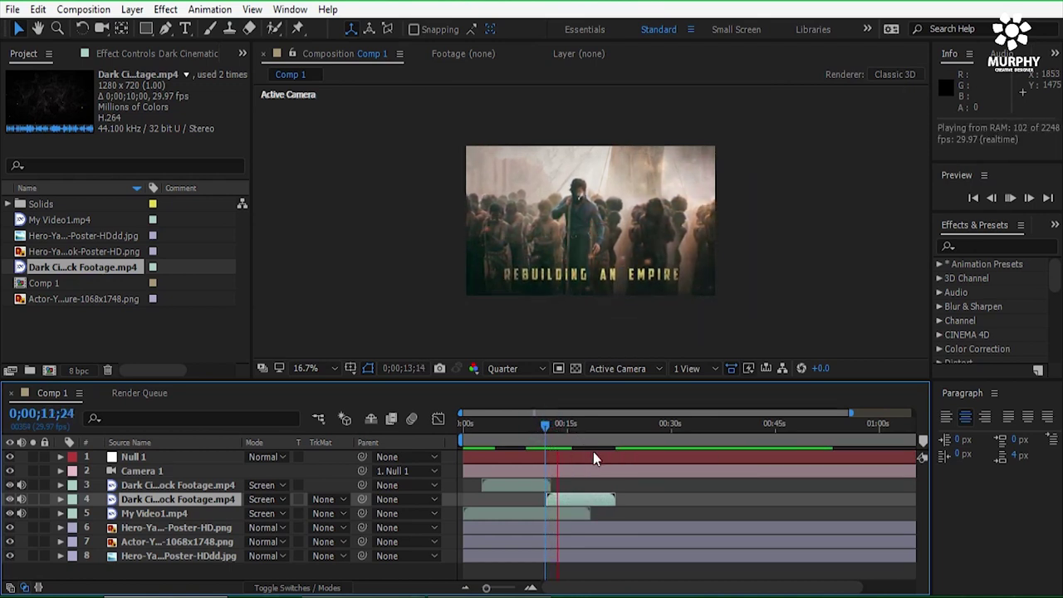
scroll(638, 250, up, 2)
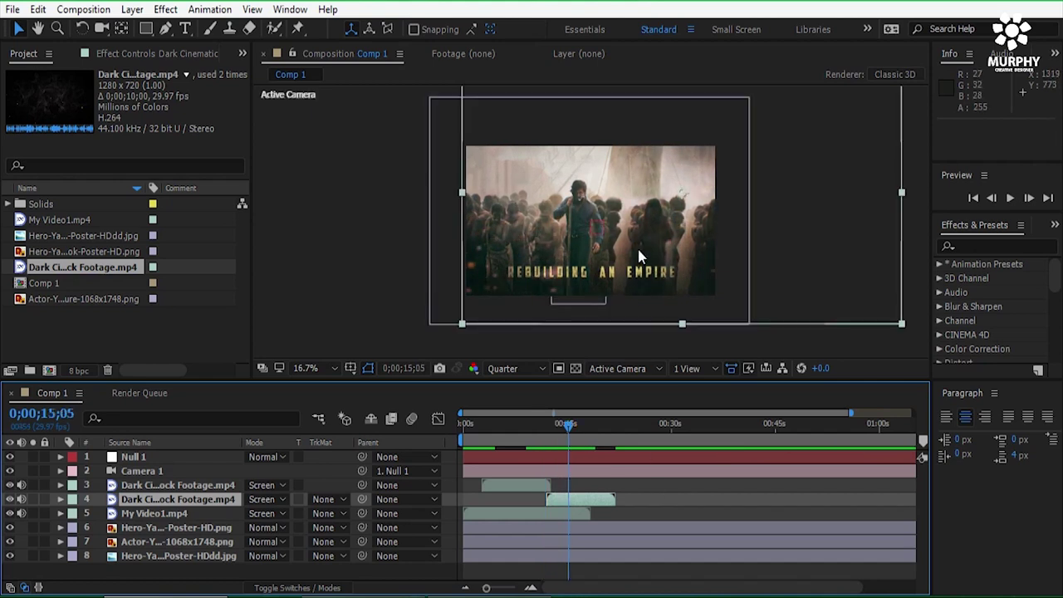
mouse_move(569, 435)
mouse_down()
mouse_move(600, 438)
mouse_move(458, 429)
mouse_move(586, 435)
mouse_up()
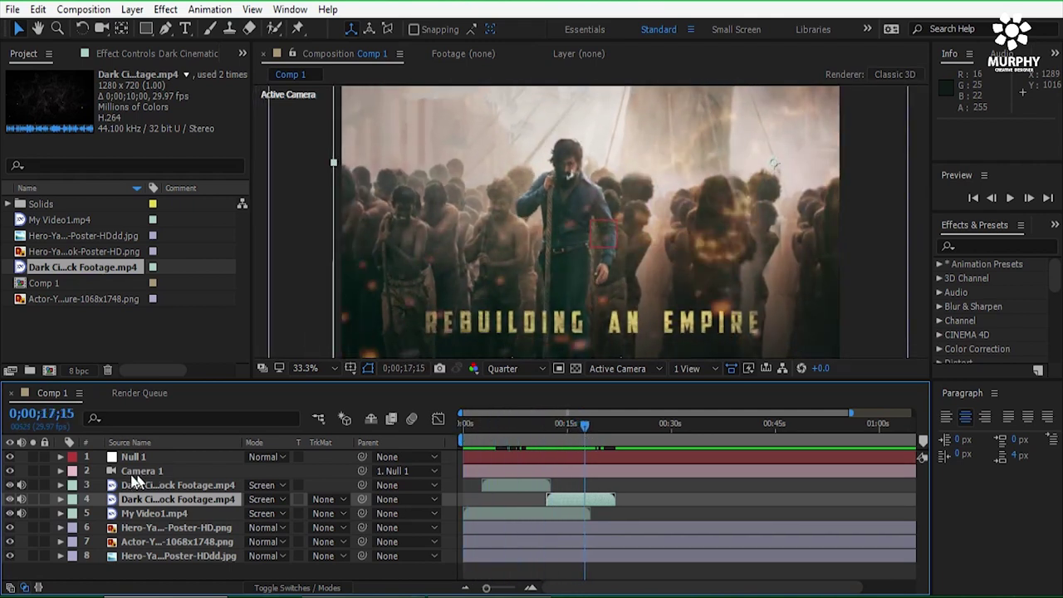
Keyframe Null 1's position to 311.0, 244.0, 4980.0 at about 0;00;17 to push in on the man, and collapse its properties
click(60, 457)
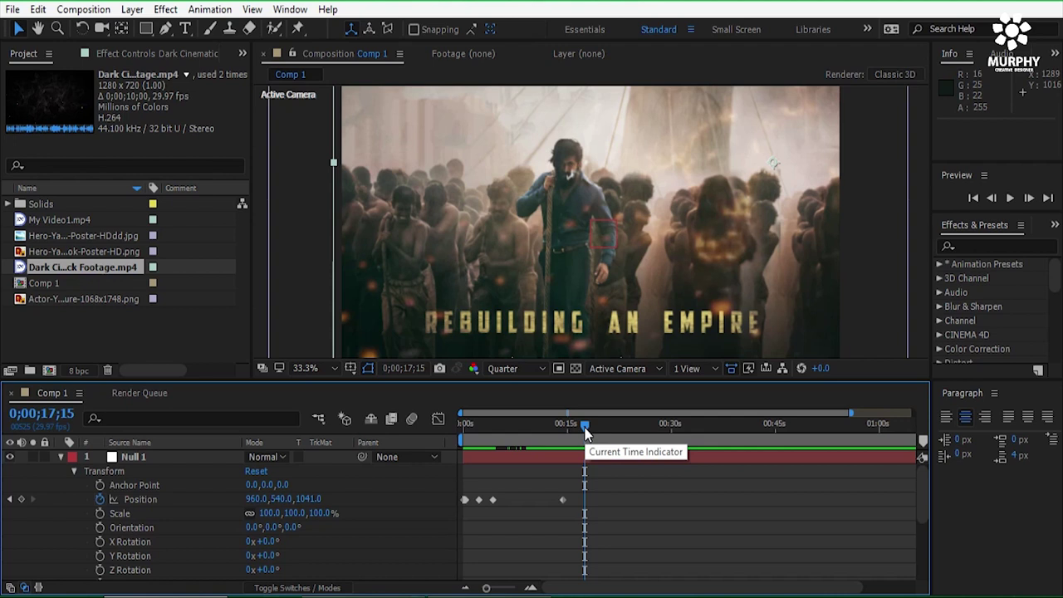
drag(589, 426, 588, 449)
drag(311, 499, 686, 241)
drag(259, 499, 315, 501)
key(space)
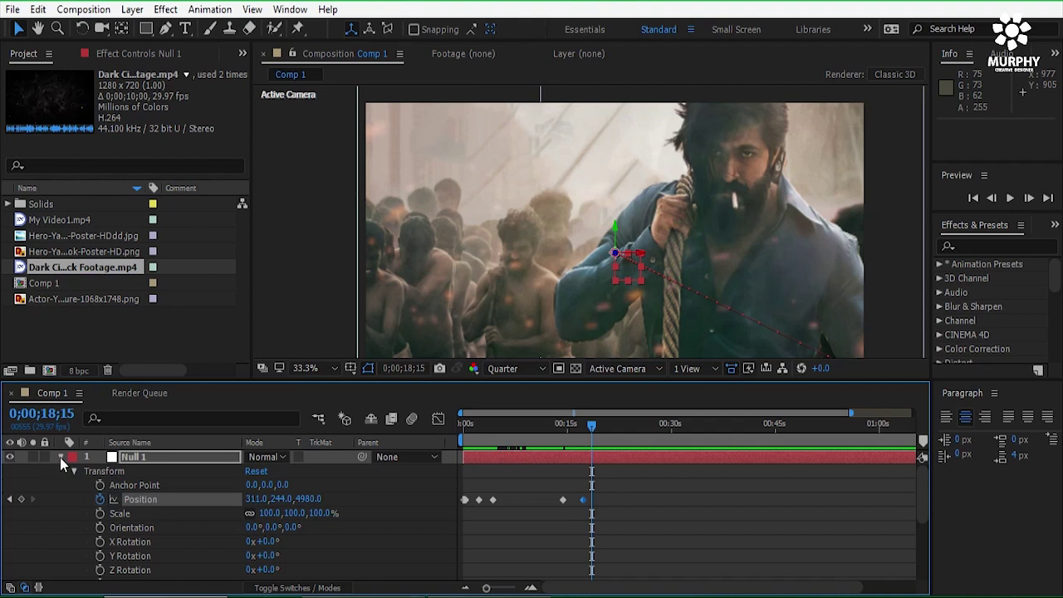
click(59, 457)
Fade out the second ember clip with opacity keyframes of 62% at 0;00;13;14 and 0% at 0;00;17;19
click(589, 500)
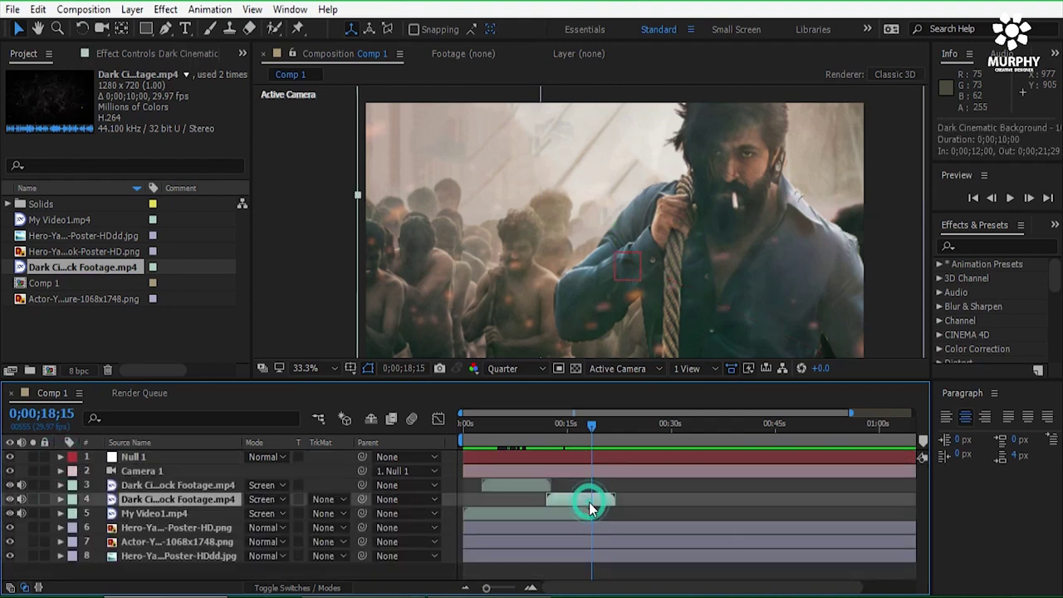
drag(592, 425, 557, 445)
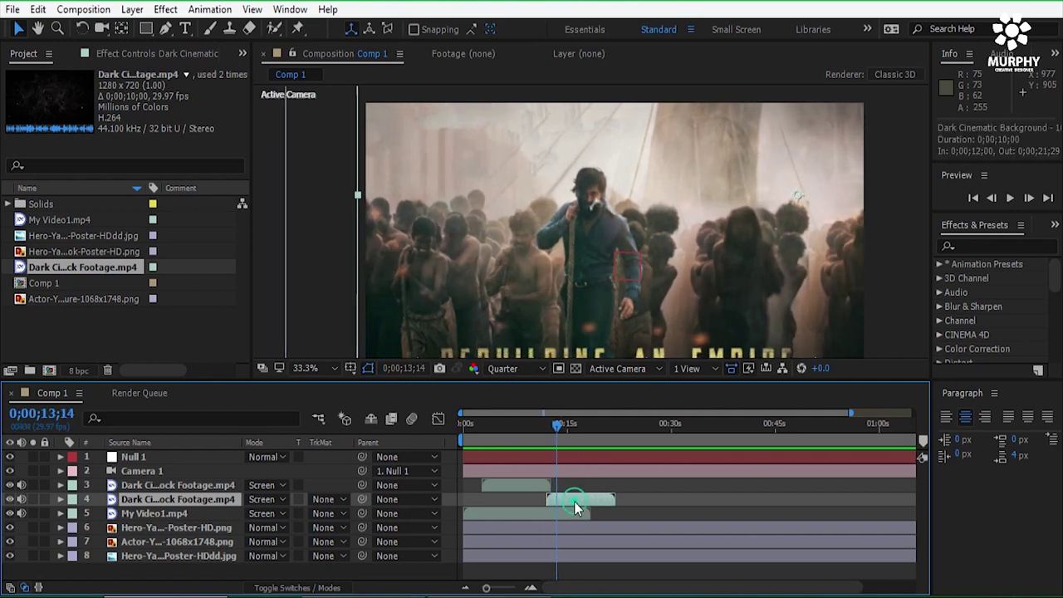
click(60, 499)
click(74, 513)
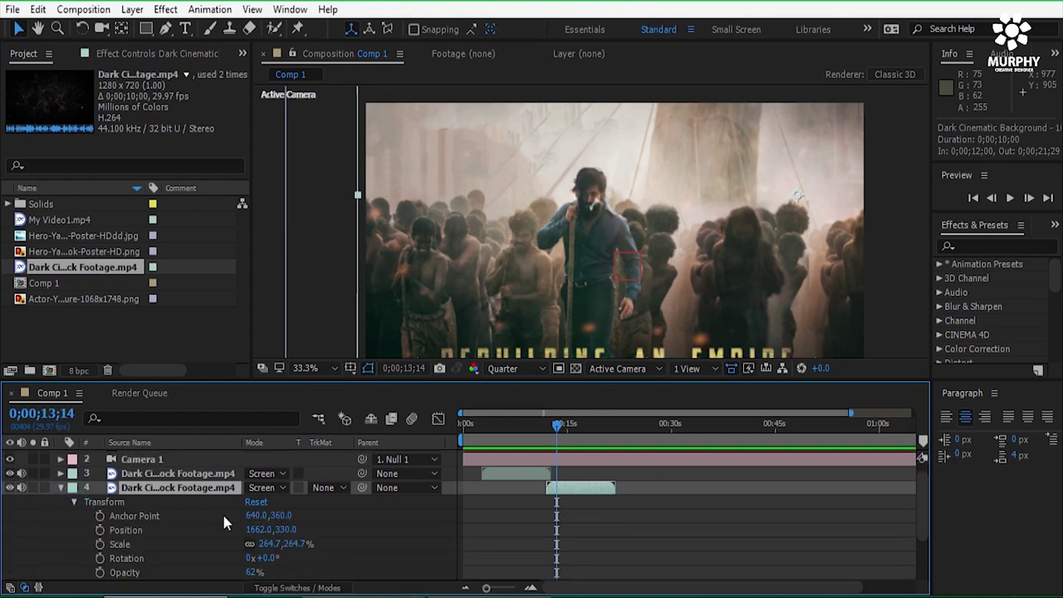
scroll(216, 525, down, 2)
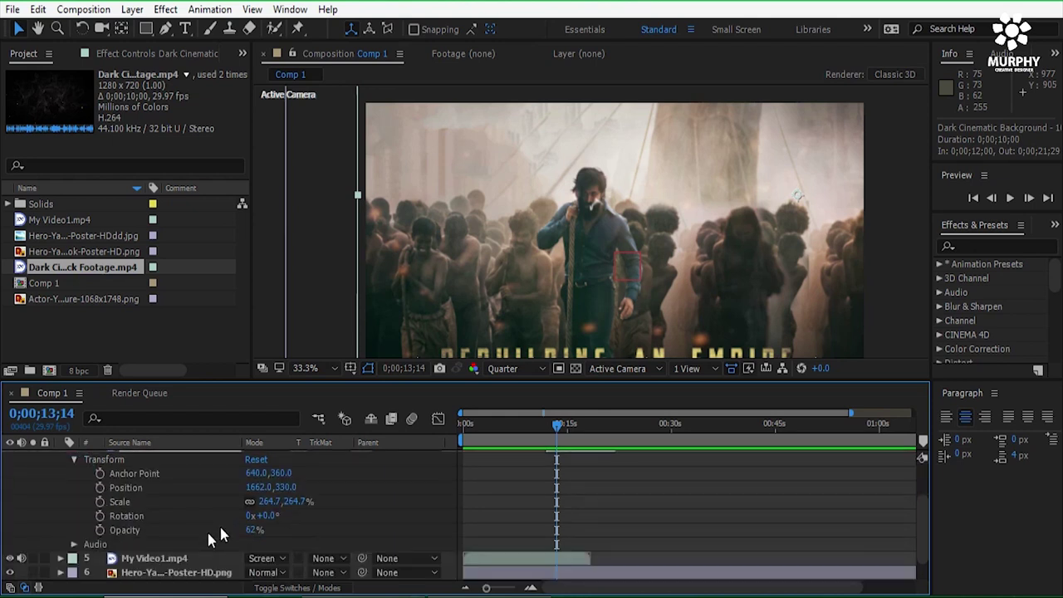
click(100, 530)
drag(558, 430, 586, 433)
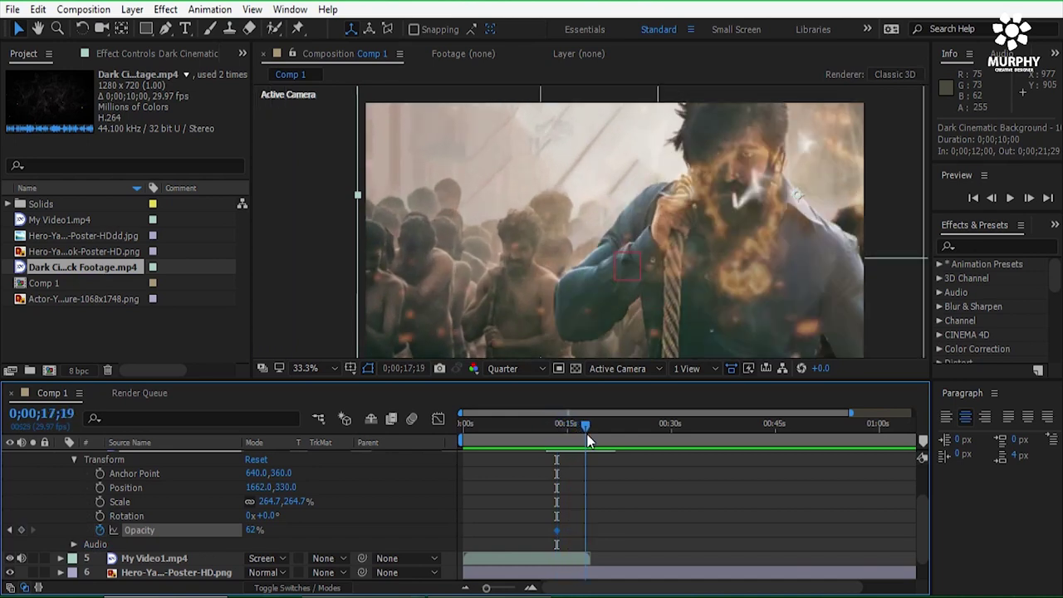
drag(249, 532, 158, 529)
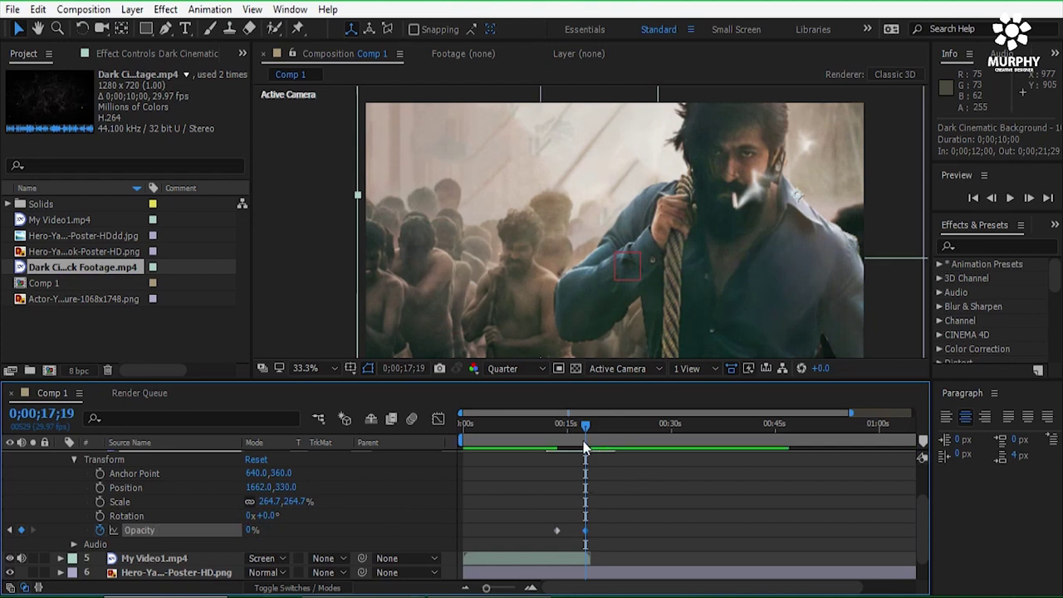
Collapse the second ember clip's properties and preview the fade-out from 0;00;13;11
drag(586, 433, 554, 436)
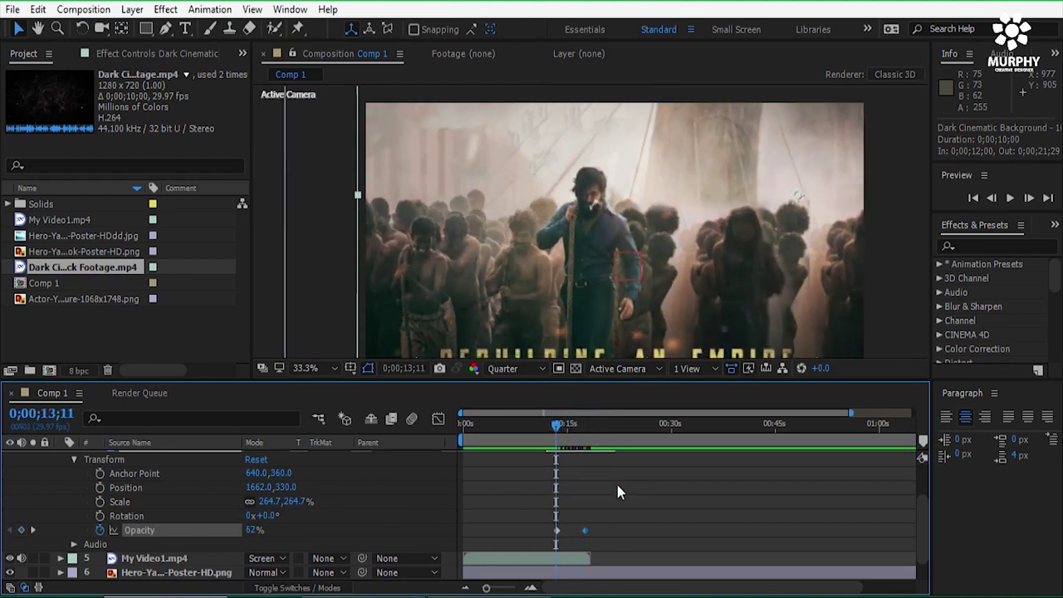
scroll(91, 480, up, 2)
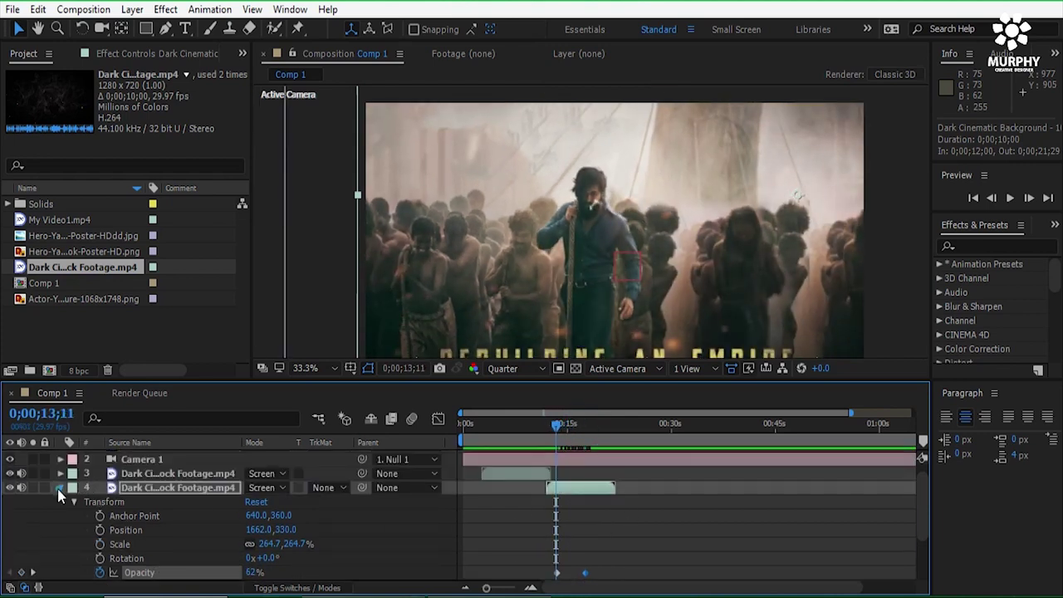
click(59, 489)
key(space)
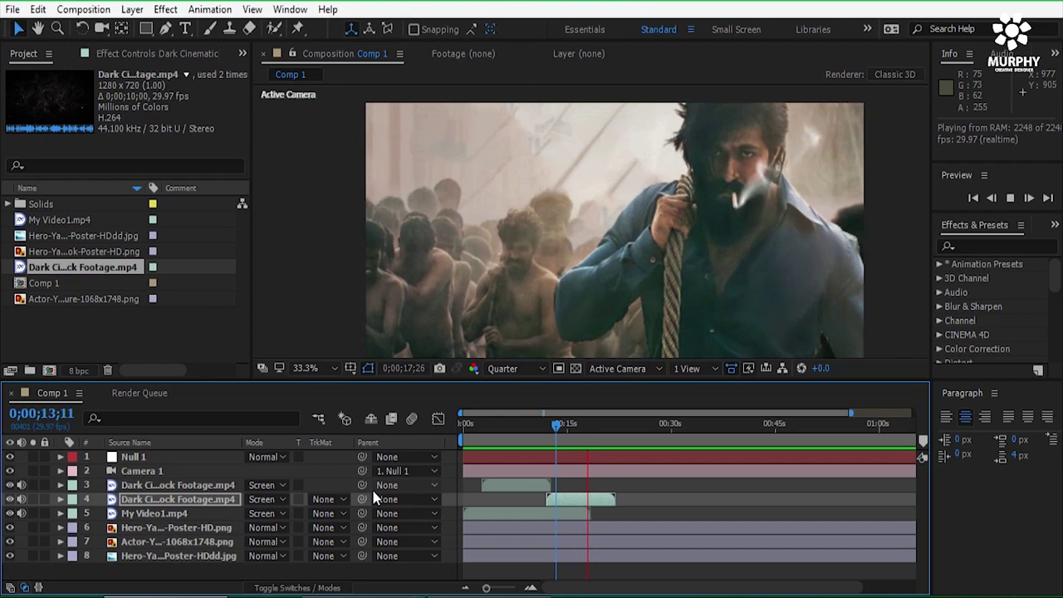
Duplicate the My Video1.mp4 smoke layer and shift one copy in time so it starts at 0;00;18;05
click(579, 513)
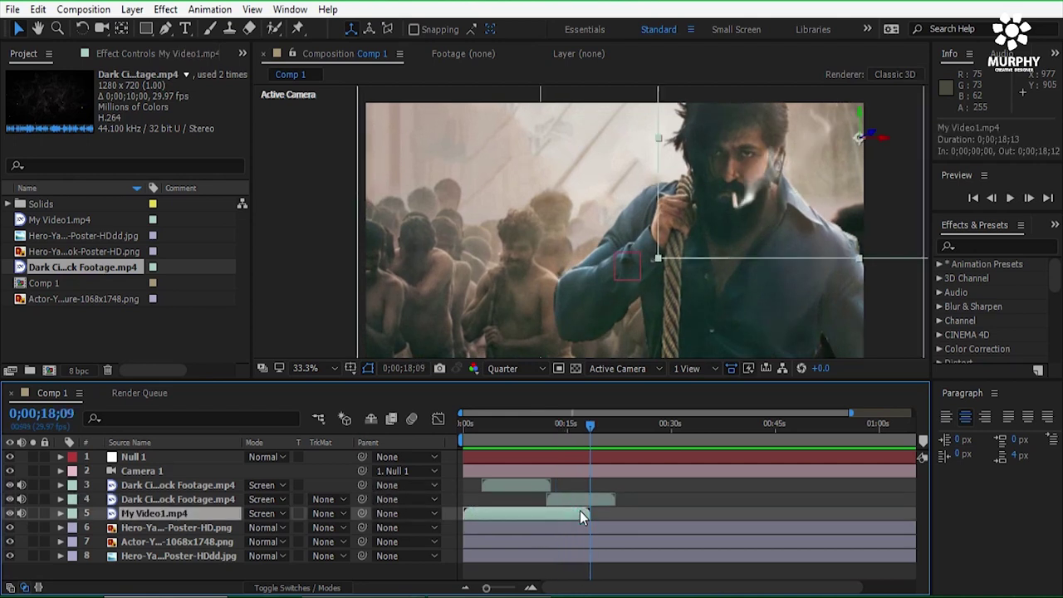
key(ctrl+d)
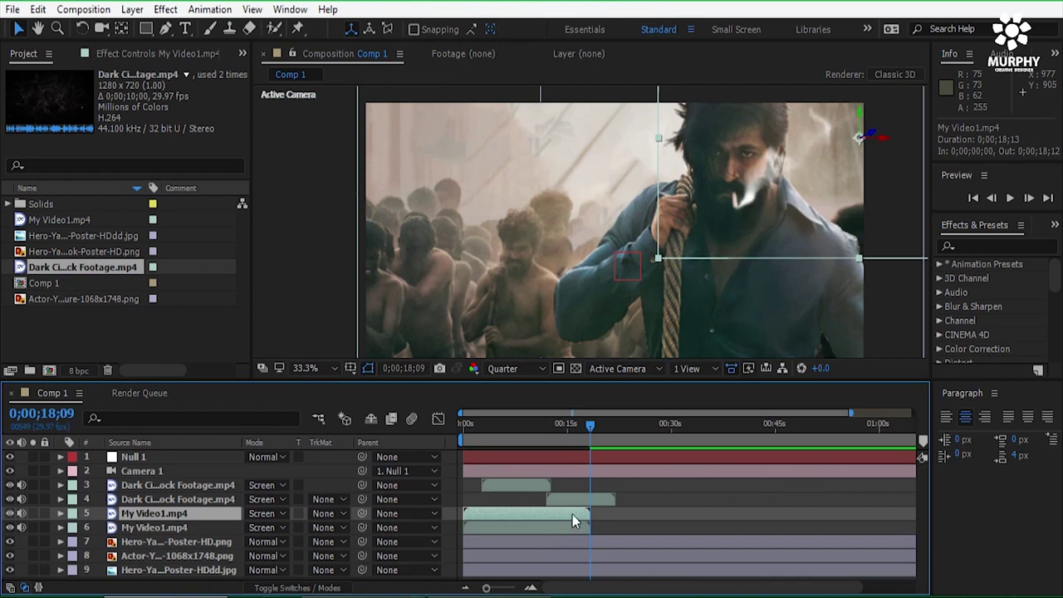
drag(560, 526, 662, 526)
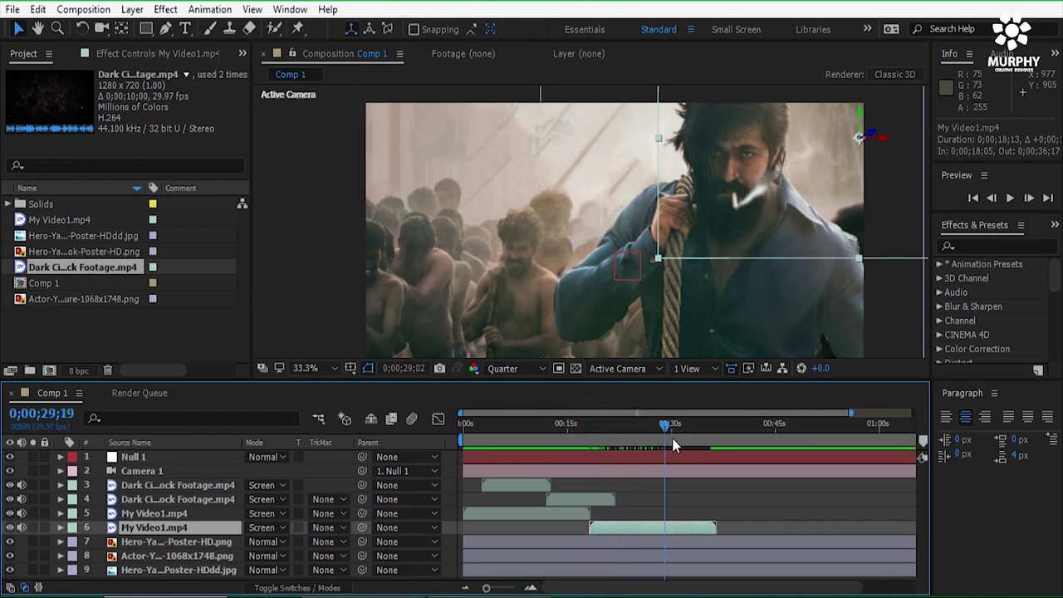
Fit the composition in the viewer and preview the animation from near its start with the extended smoke
click(621, 446)
scroll(695, 294, down, 2)
drag(622, 432, 554, 428)
drag(538, 432, 455, 428)
key(comma)
key(space)
click(305, 368)
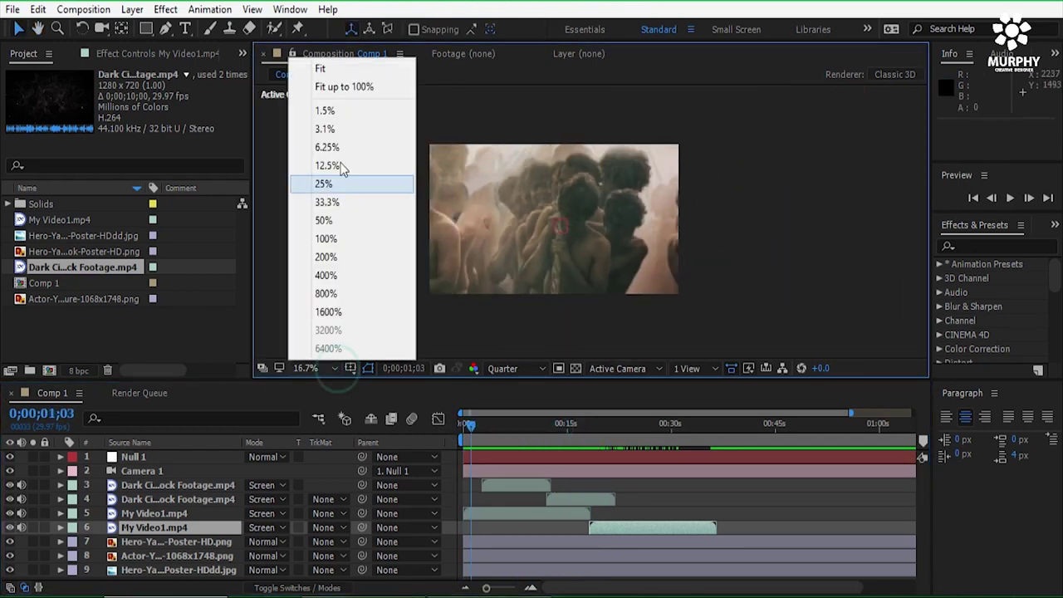
click(307, 65)
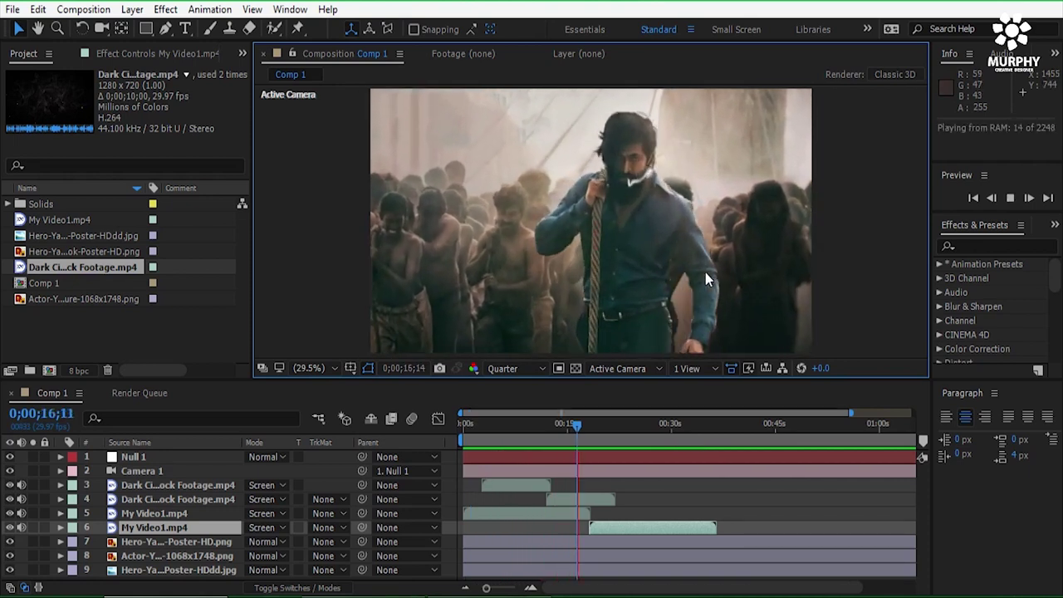
Add a position keyframe to Null 1 at 0;00;16;24, move its last position keyframe to about 0;00;31, and preview the slower push-in
click(585, 462)
click(60, 457)
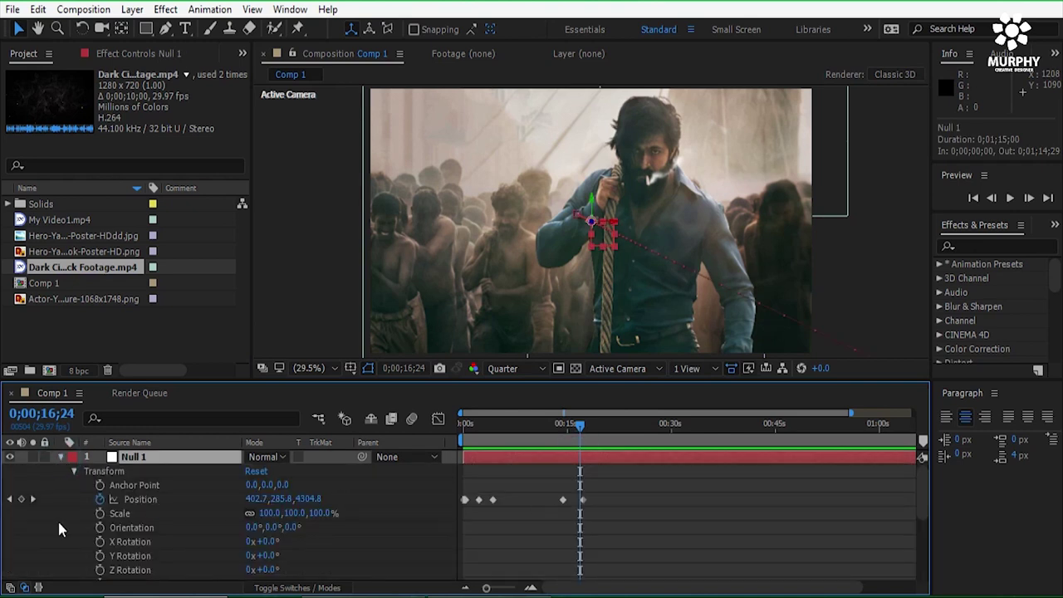
click(20, 499)
drag(582, 499, 636, 501)
key(space)
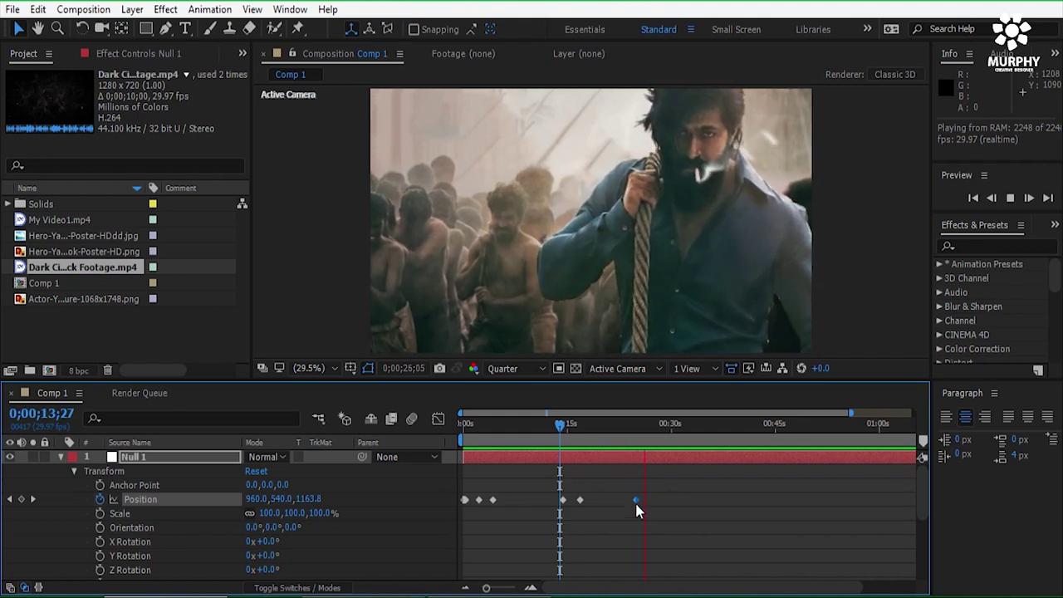
drag(651, 498, 675, 499)
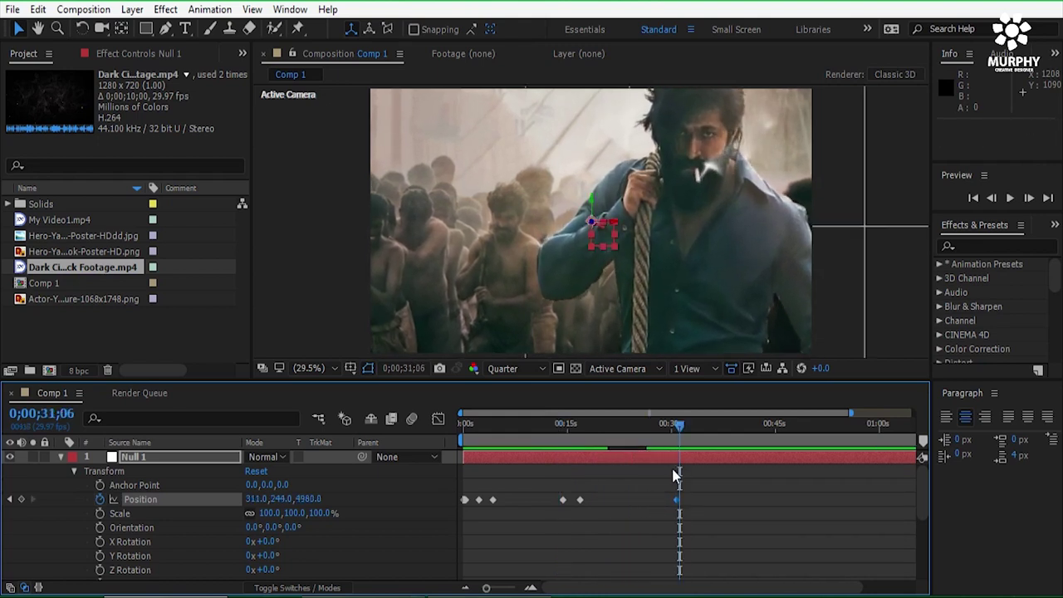
key(space)
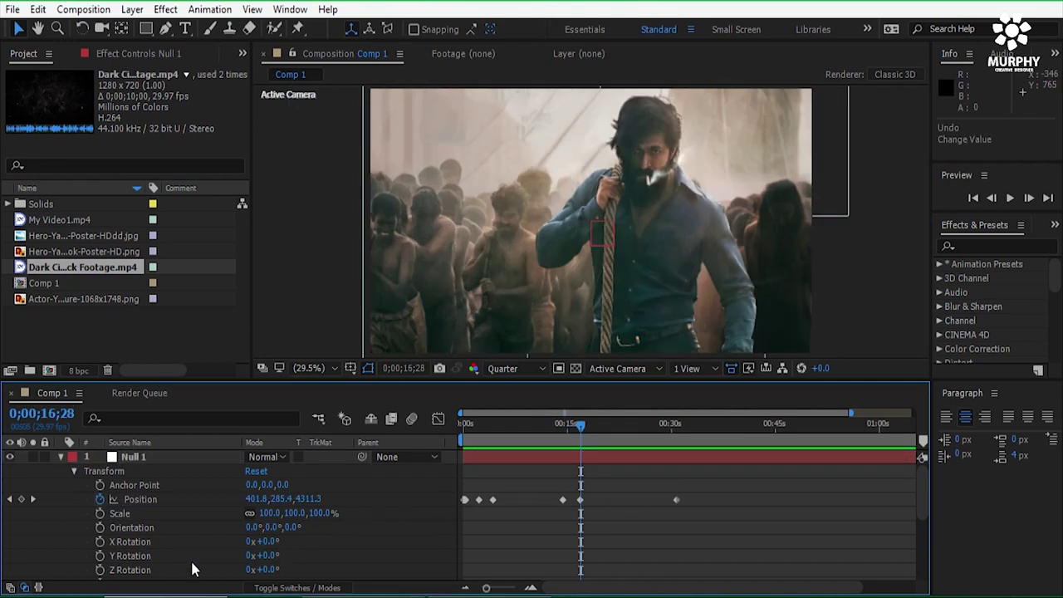
Keyframe Null 1's Y Rotation from 0° at 0;00;16;28 to -16° at 0;00;30;29
click(100, 556)
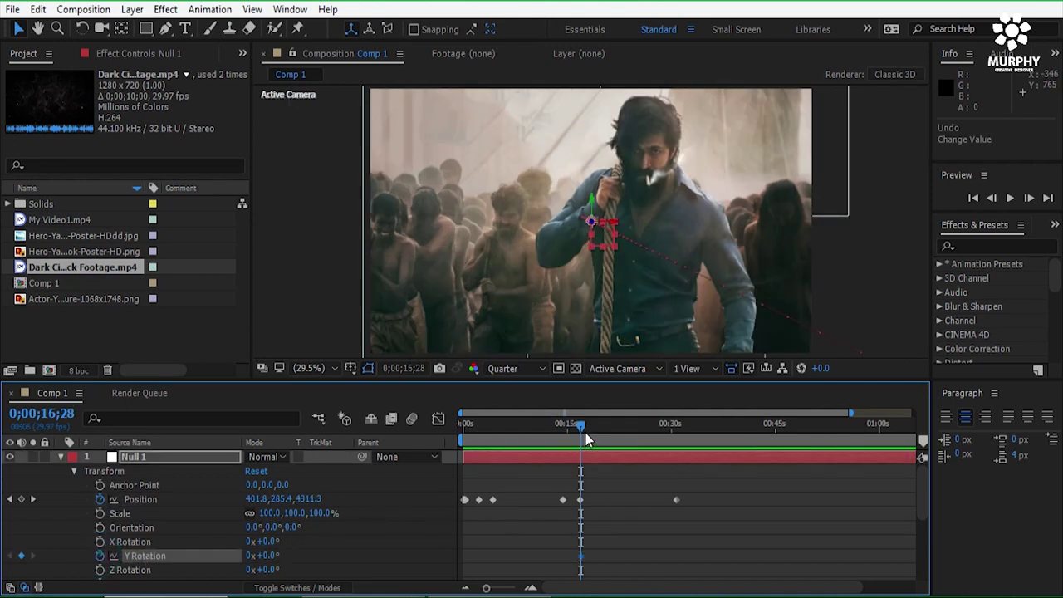
drag(589, 438, 680, 456)
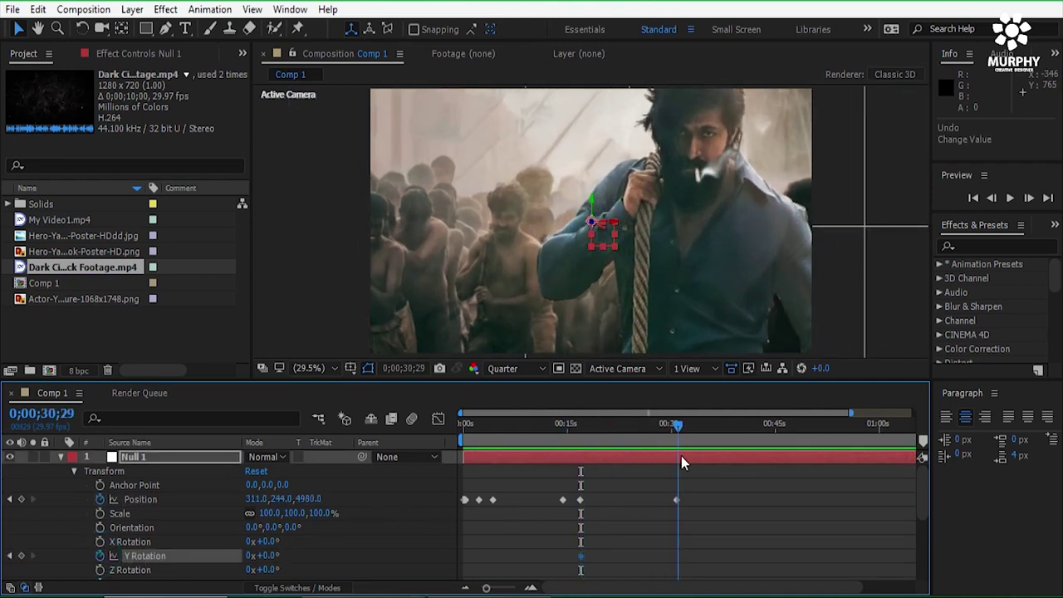
drag(267, 557, 251, 555)
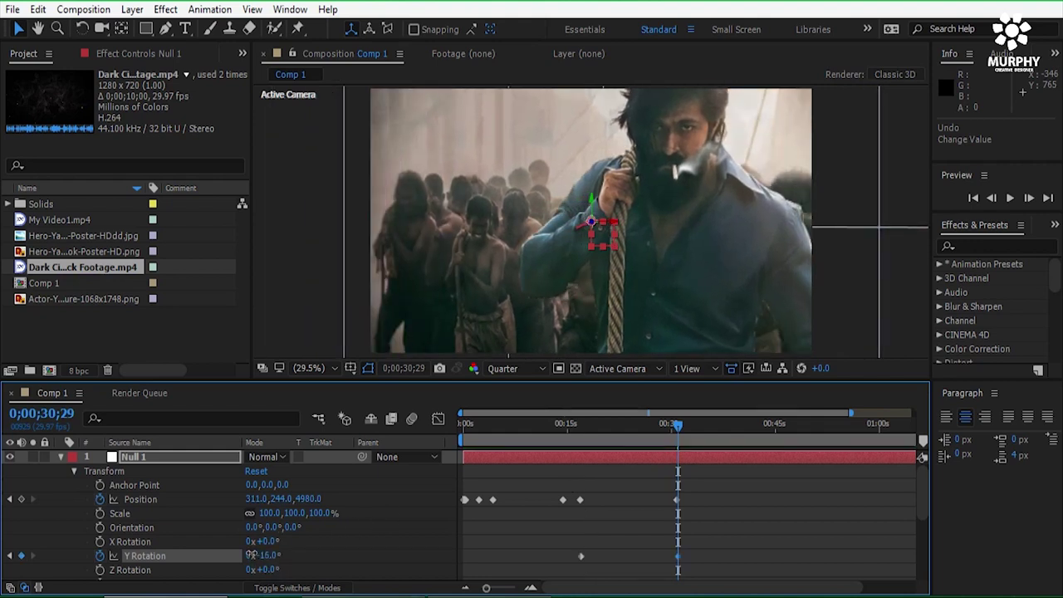
Delay Null 1's first Y Rotation keyframe to about 0;00;19 and preview the rotating camera move
mouse_move(579, 555)
mouse_down()
mouse_move(604, 556)
mouse_move(569, 558)
mouse_move(572, 568)
mouse_move(598, 555)
mouse_up()
key(space)
key(space)
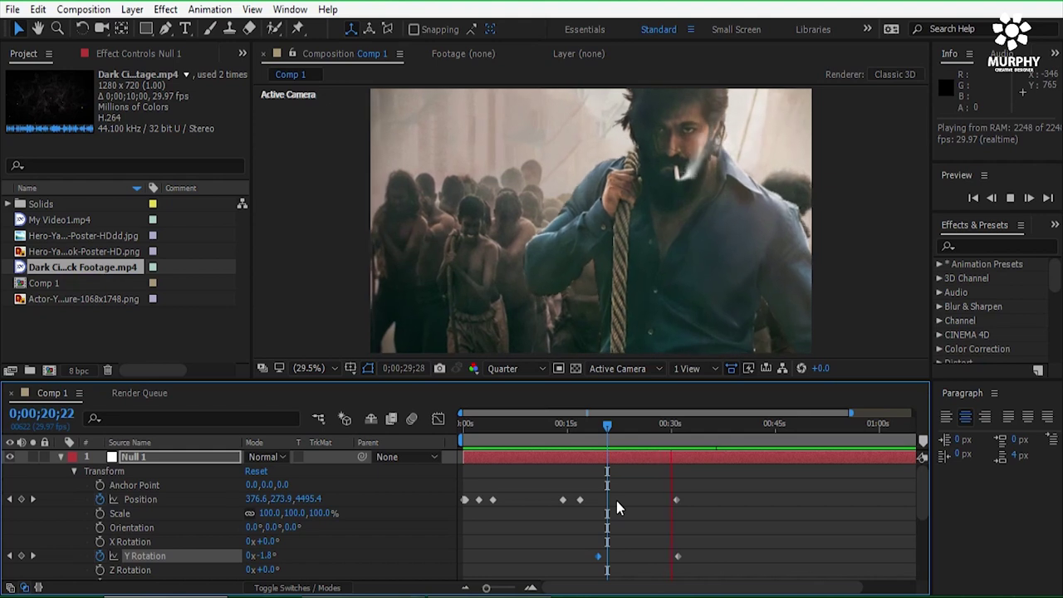
key(space)
Add Comp 1 to the render queue and render it as Comp 1.avi with Best Settings and Lossless output
click(83, 10)
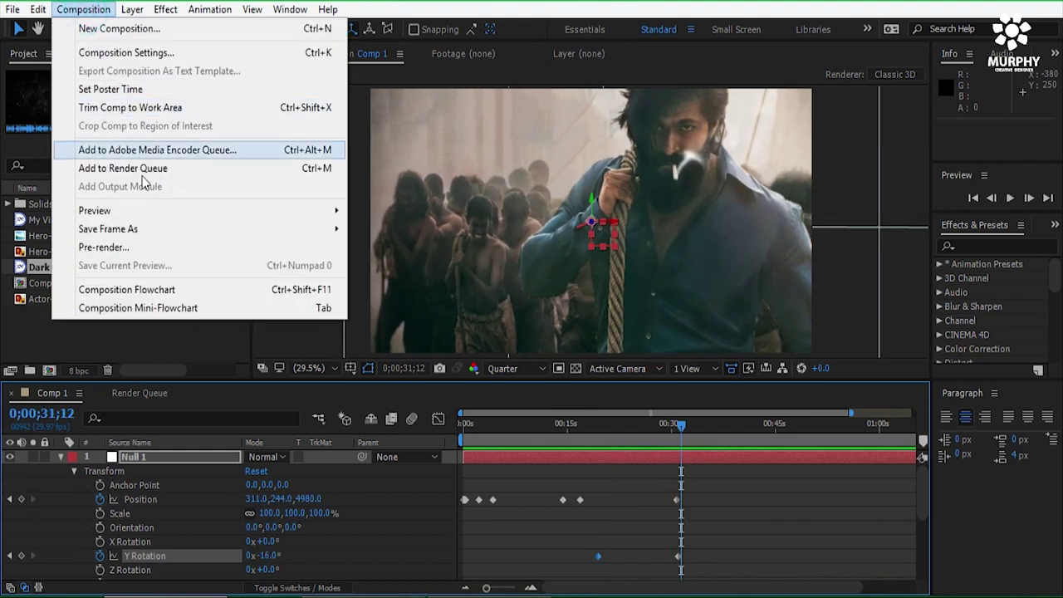
click(141, 169)
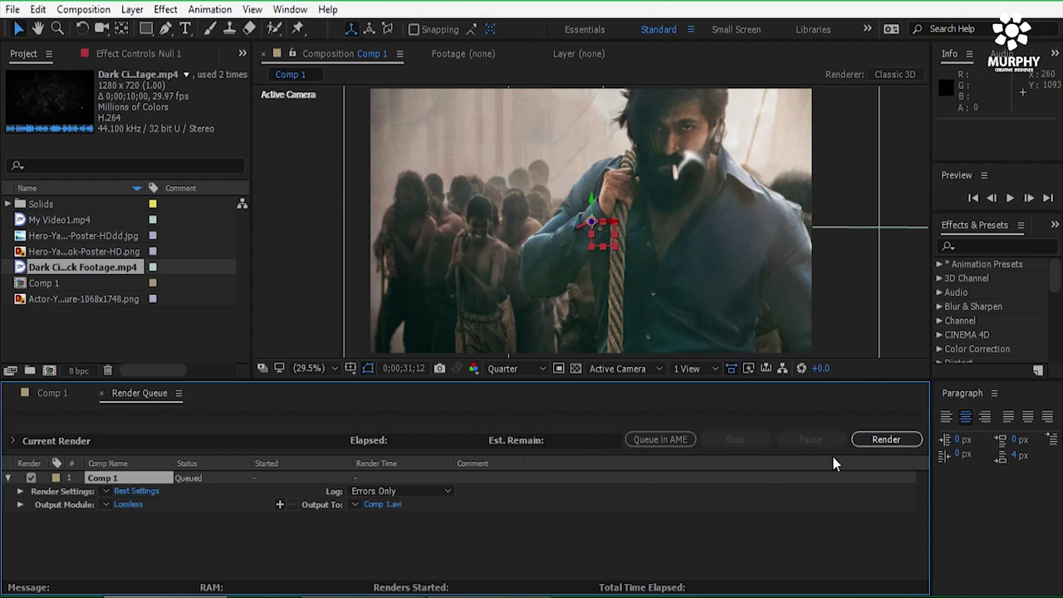
click(886, 440)
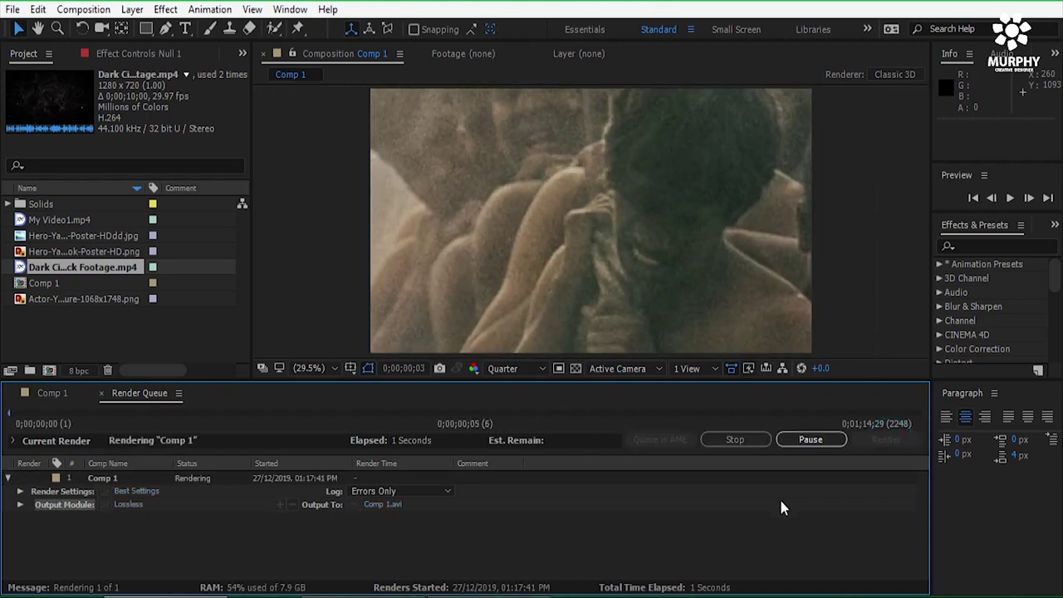